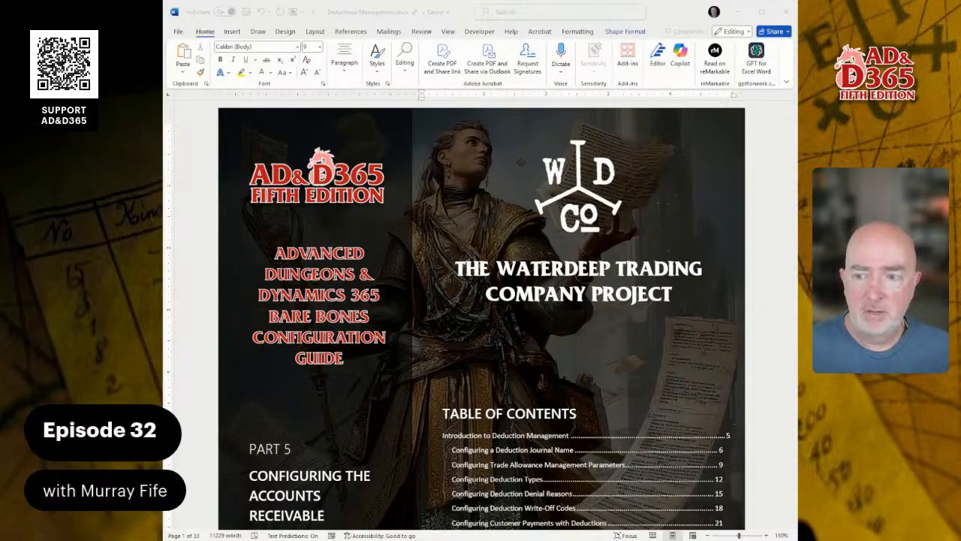
# Step: Read through the deduction management guide's table of contents and its introduction to deduction journals
pyautogui.scroll(-1, 481, 316)
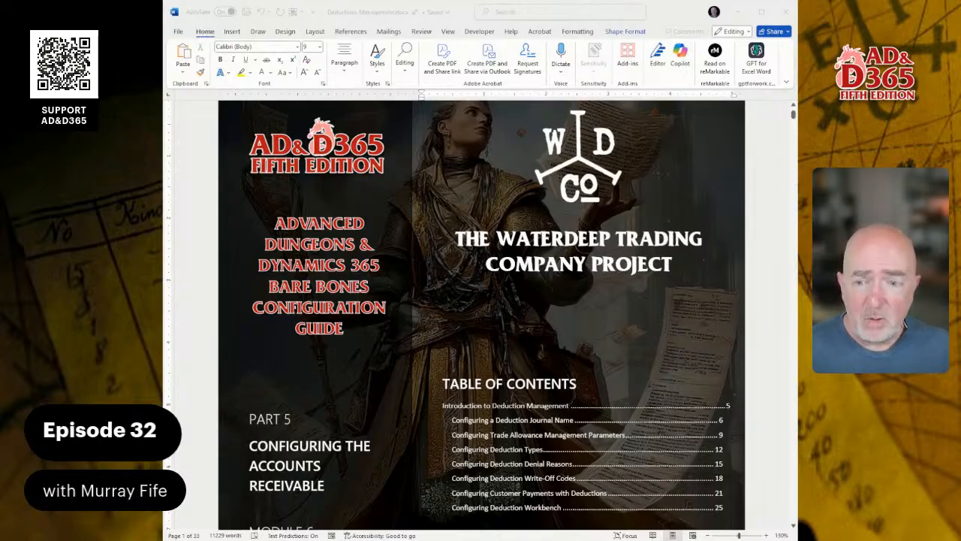
pyautogui.scroll(-2, 481, 315)
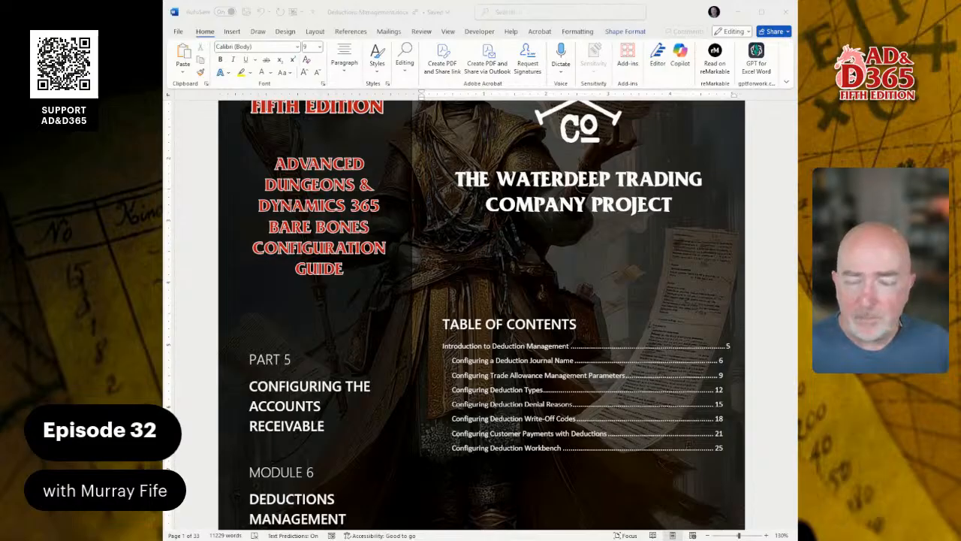
pyautogui.scroll(-15, 480, 300)
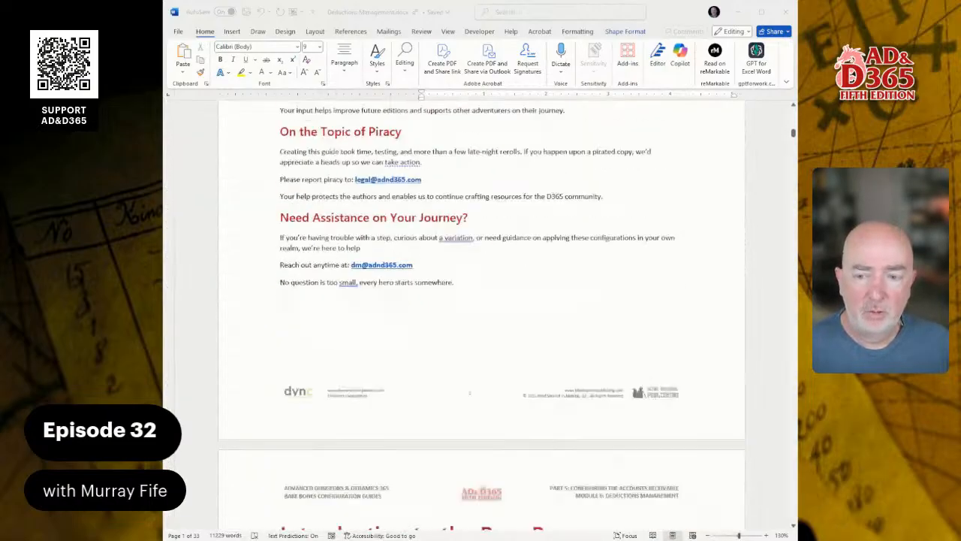
pyautogui.scroll(-20, 481, 301)
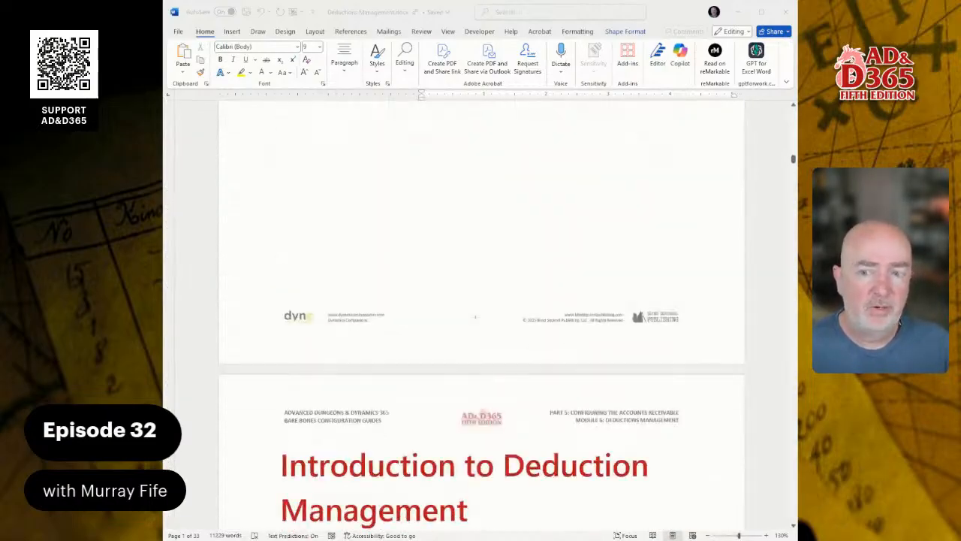
pyautogui.scroll(-15, 481, 300)
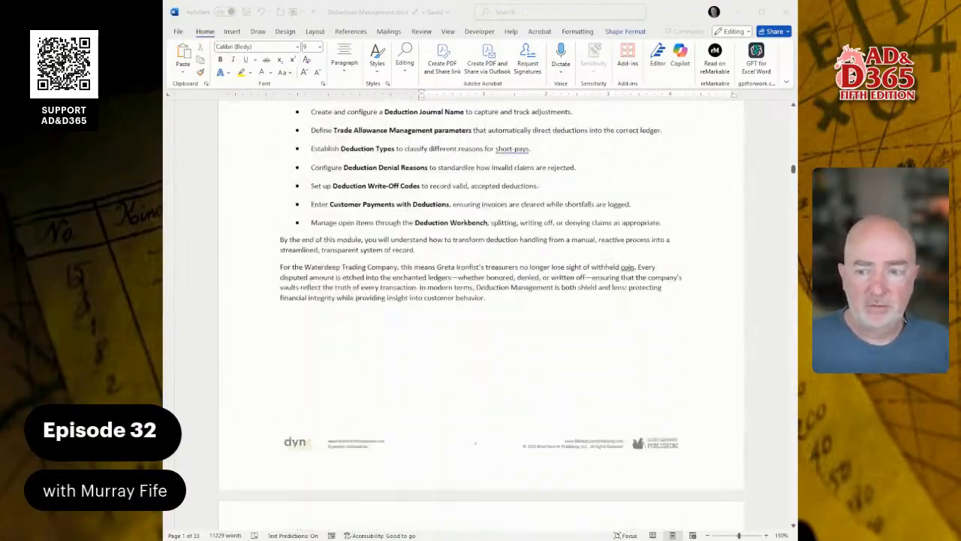
pyautogui.scroll(-3, 480, 300)
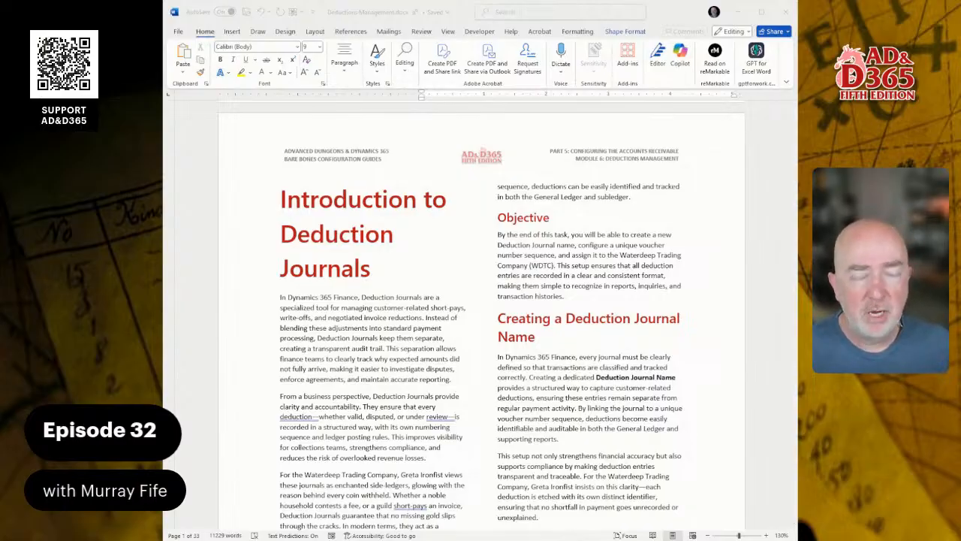
pyautogui.scroll(-5, 481, 316)
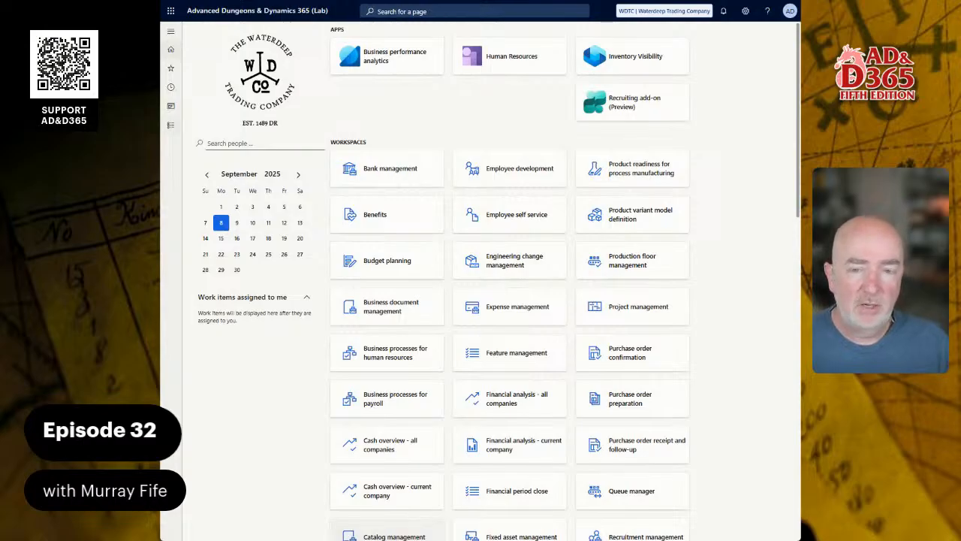
# Step: Open the General ledger Journal names setup page
pyautogui.click(172, 126)
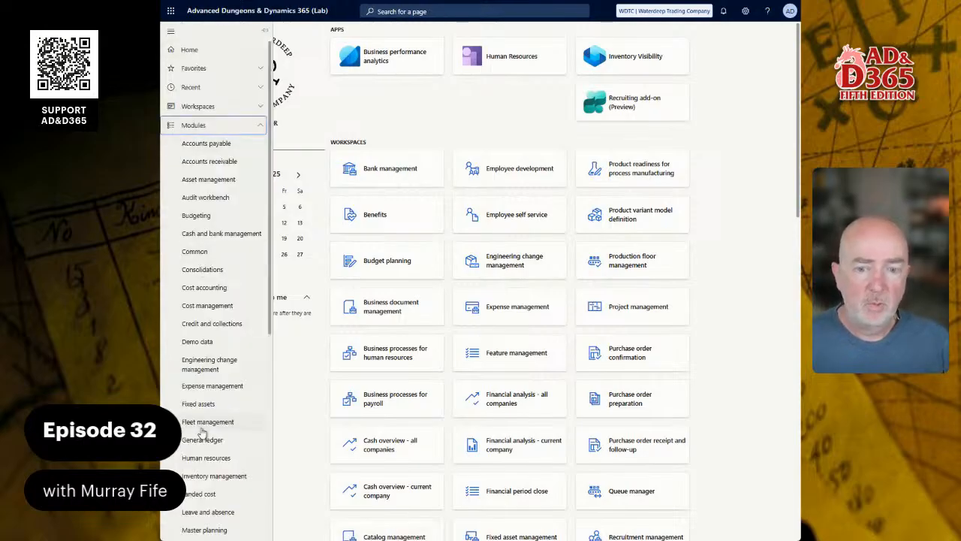
pyautogui.click(443, 12)
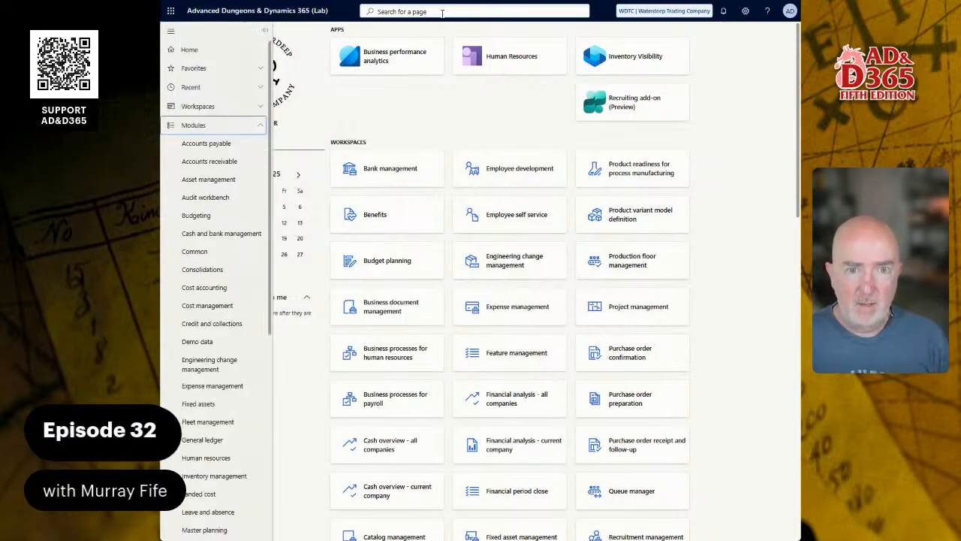
pyautogui.click(443, 12)
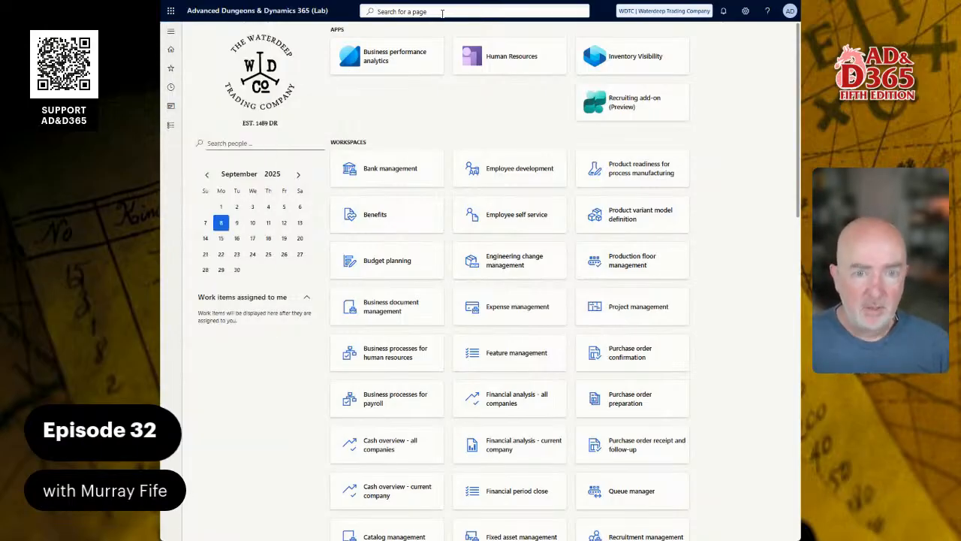
pyautogui.write('journal')
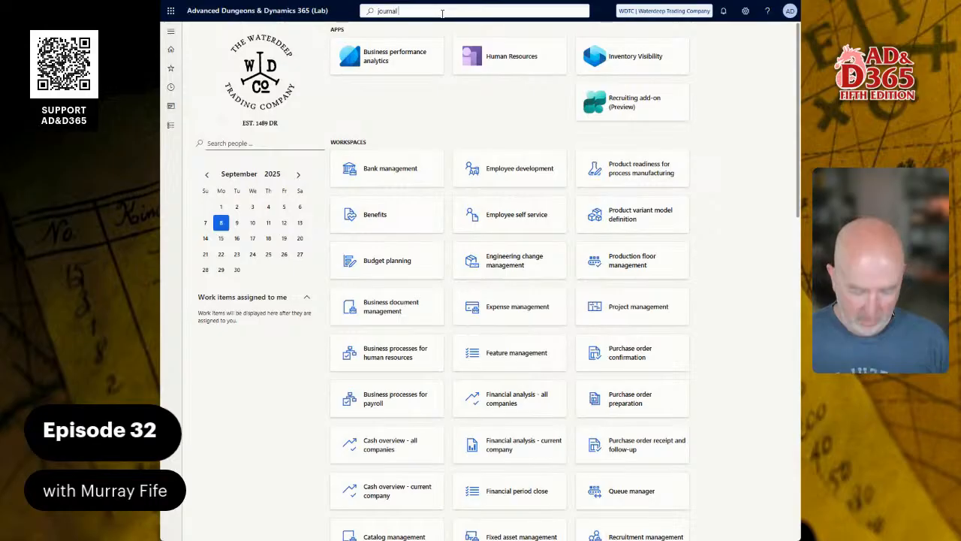
pyautogui.write(' namn')
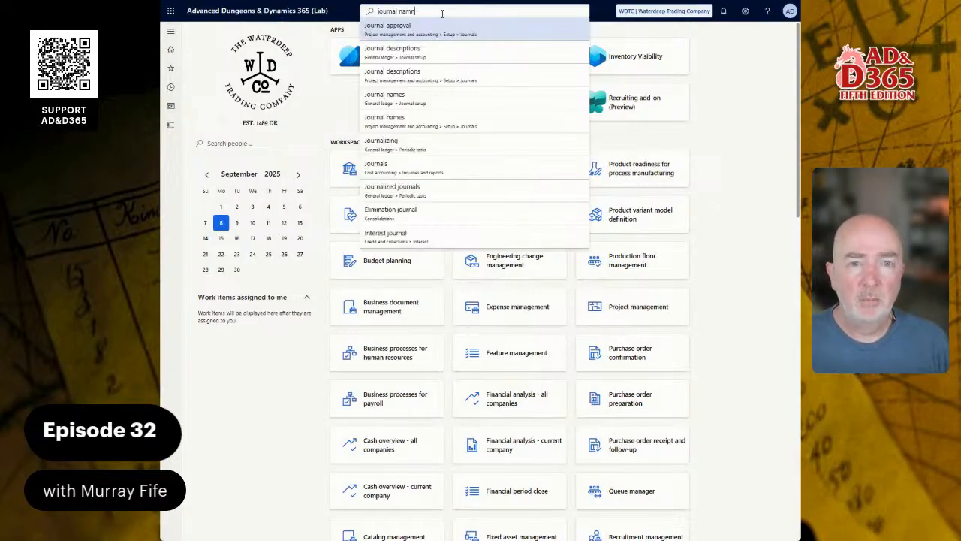
pyautogui.press('BackSpace')
pyautogui.press('BackSpace')
pyautogui.write('me')
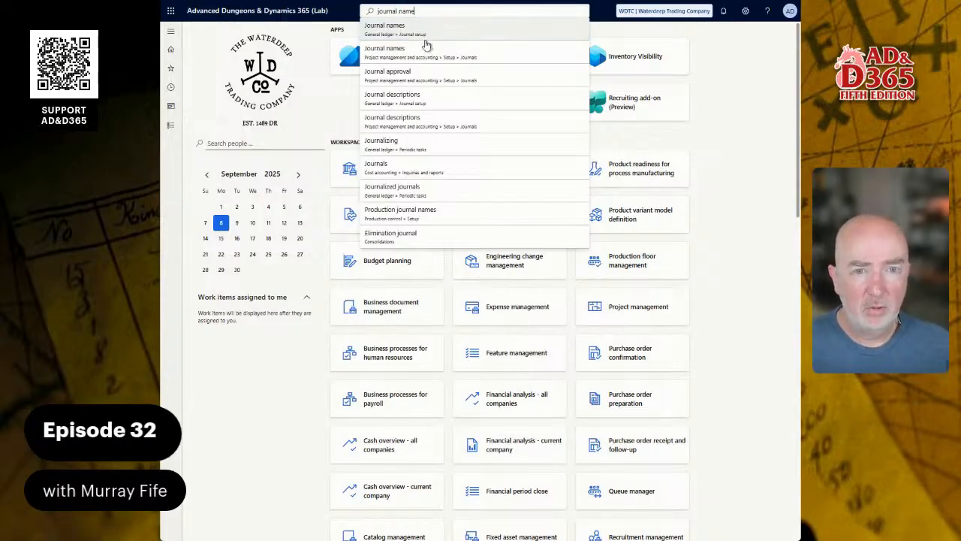
pyautogui.click(168, 128)
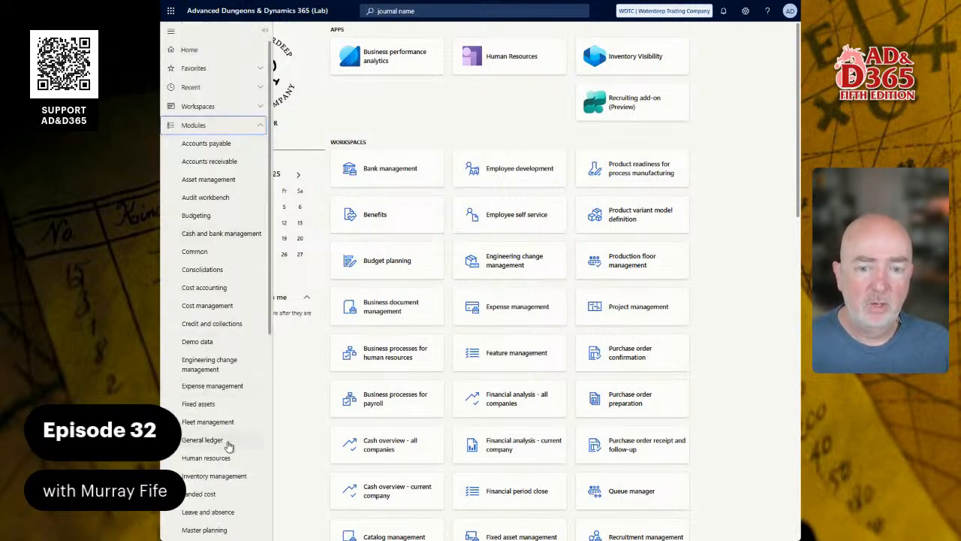
pyautogui.click(228, 442)
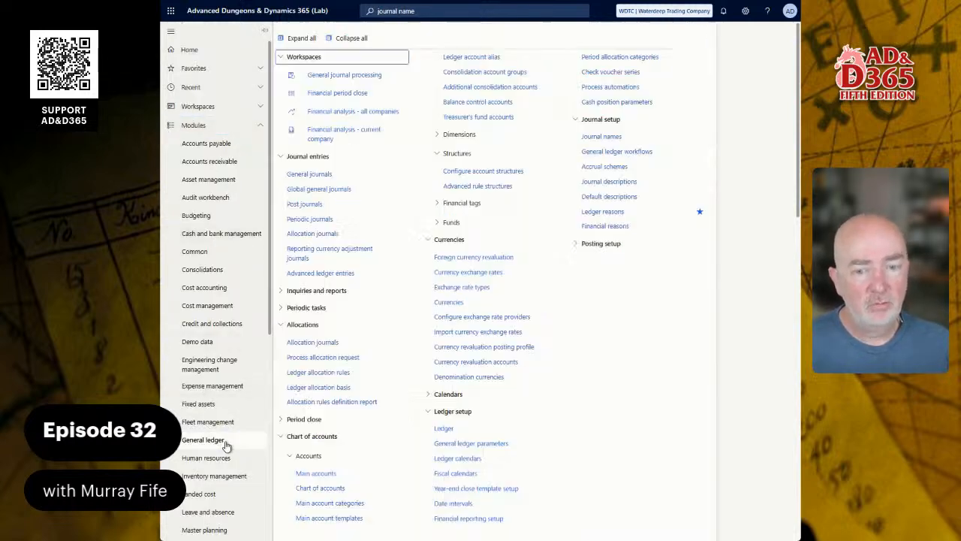
pyautogui.click(612, 140)
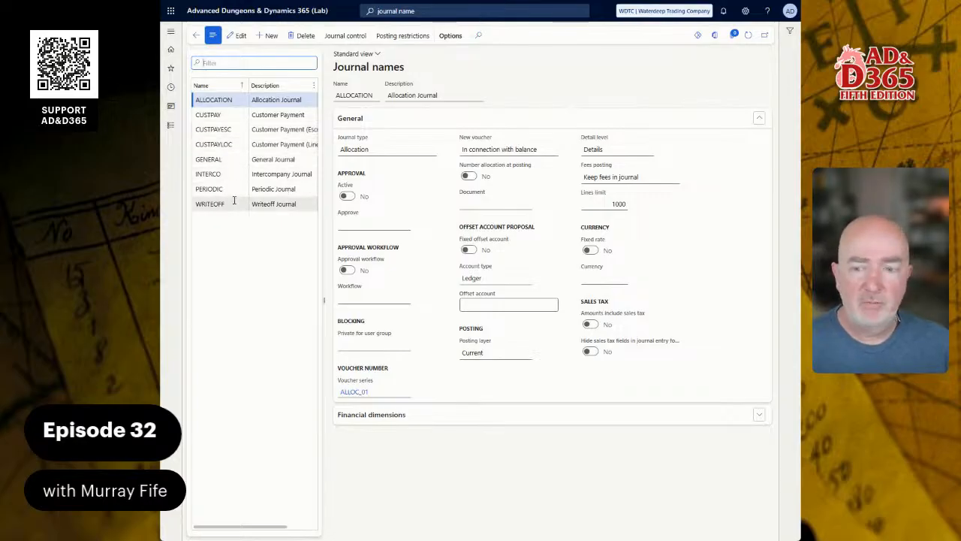
# Step: Create a new journal name DEDUCTION with the description Deduction Journal
pyautogui.click(264, 35)
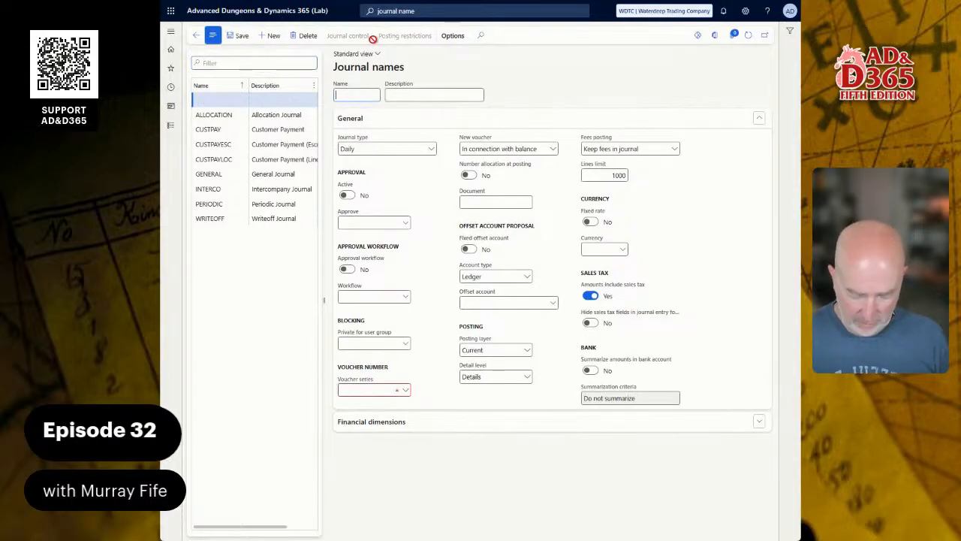
pyautogui.write('DEDUCTION')
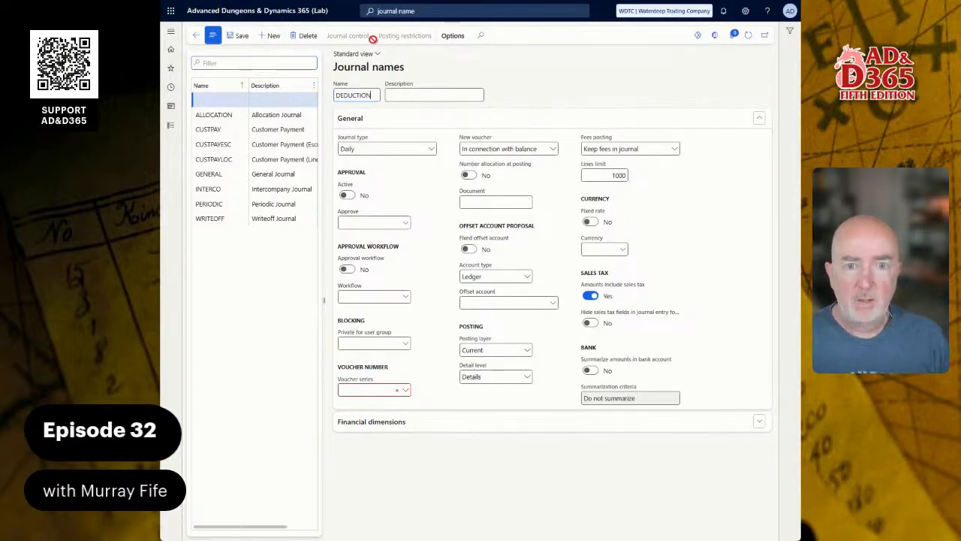
pyautogui.press('Tab')
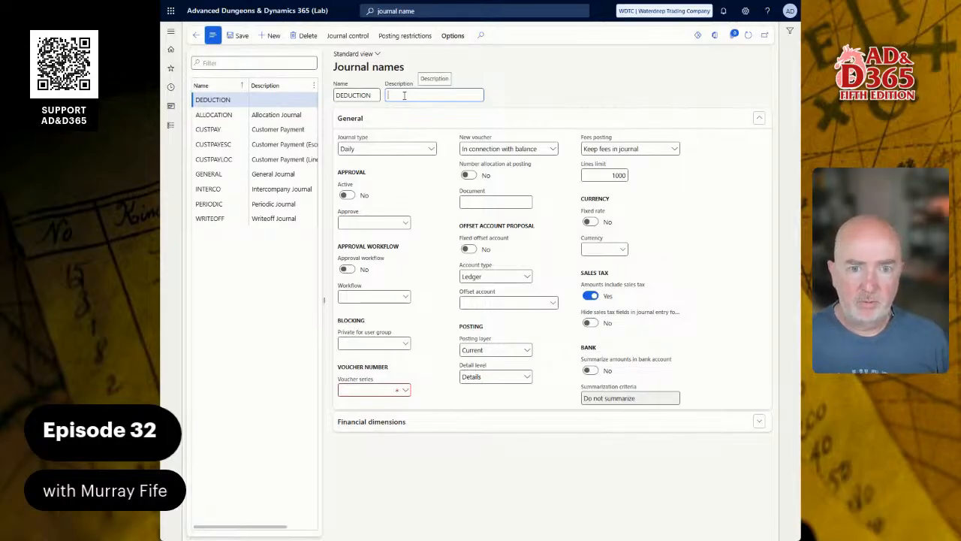
pyautogui.write('D')
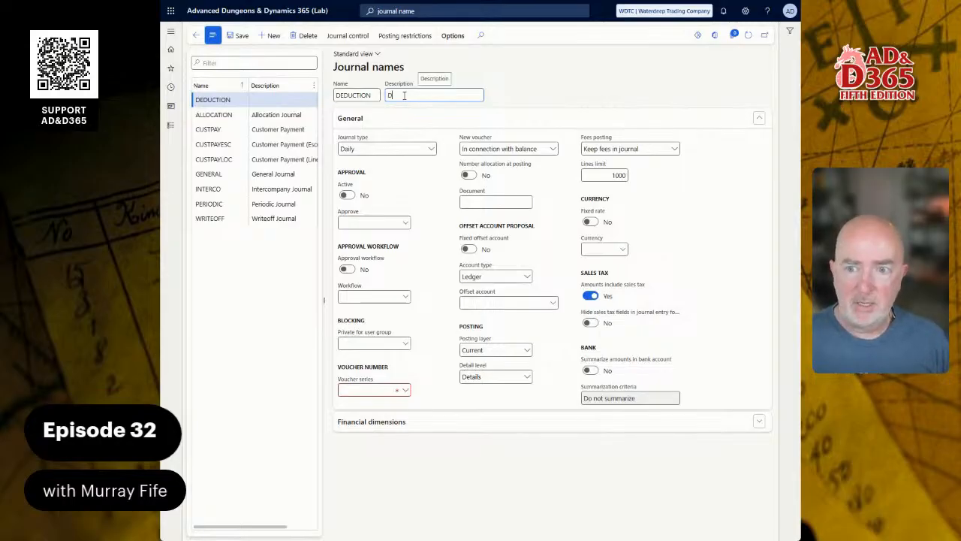
pyautogui.write('eduction')
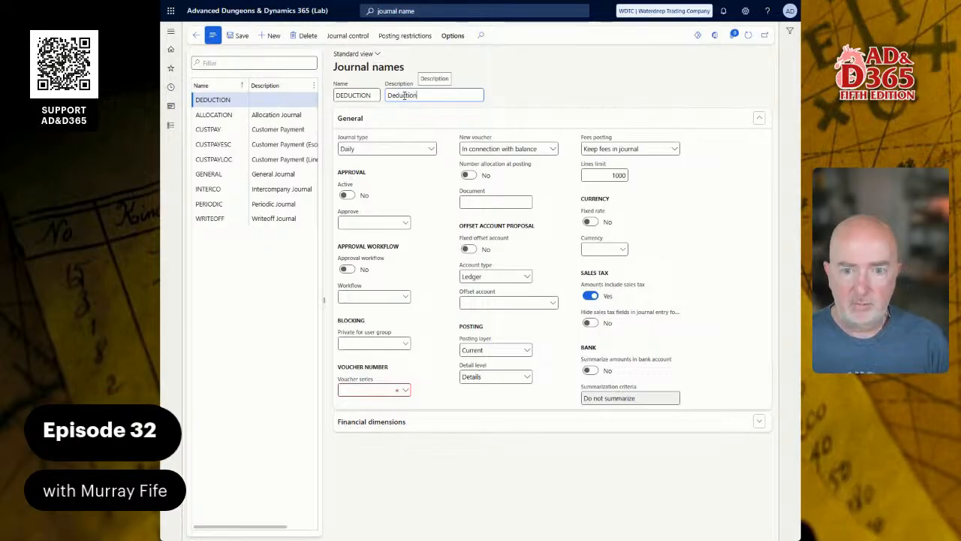
pyautogui.write(' Journal')
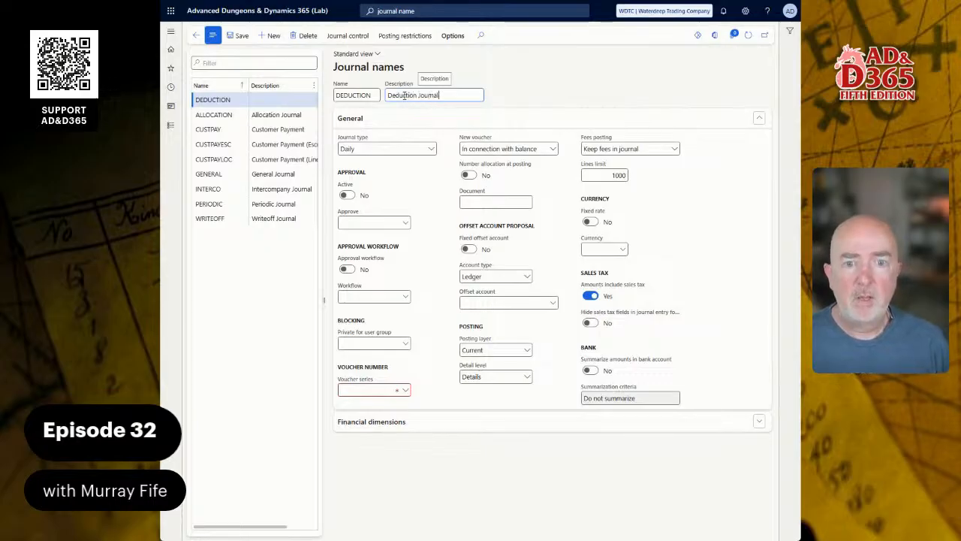
# Step: Open the voucher series details from the journal name and start a new number sequence record
pyautogui.click(433, 149)
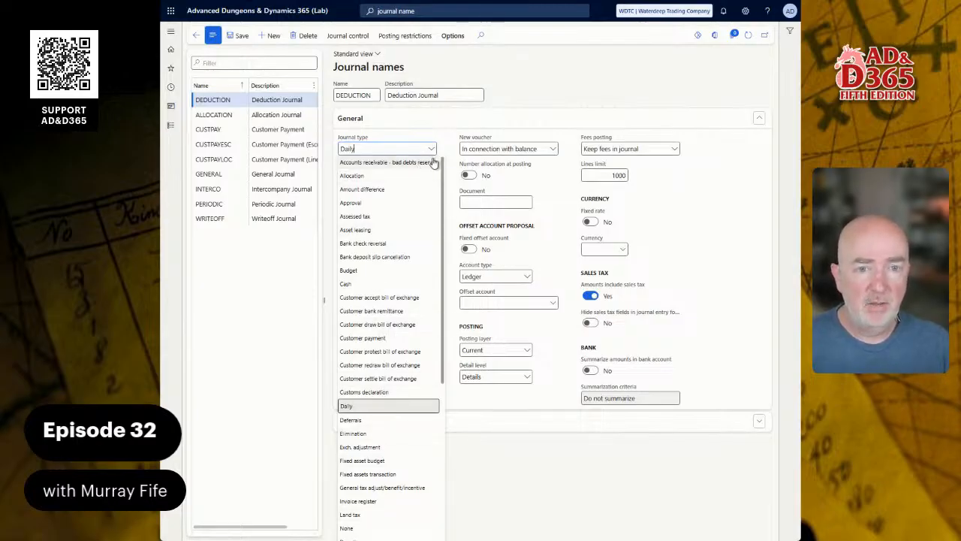
pyautogui.click(450, 137)
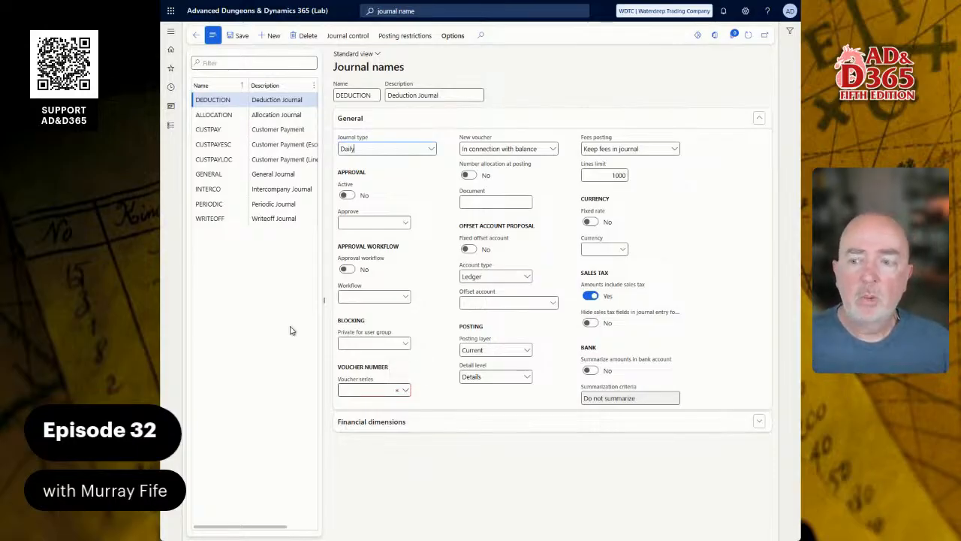
pyautogui.rightClick(405, 392)
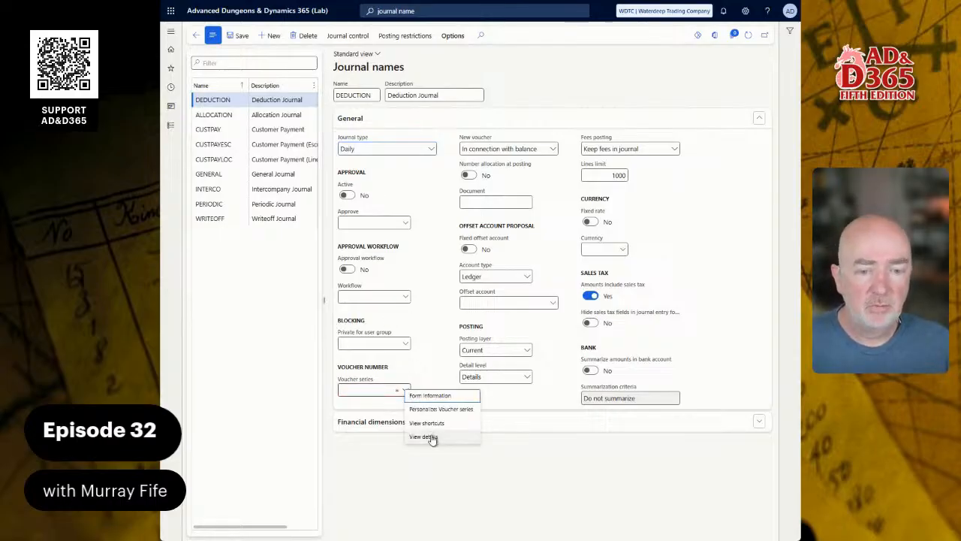
pyautogui.press('Escape')
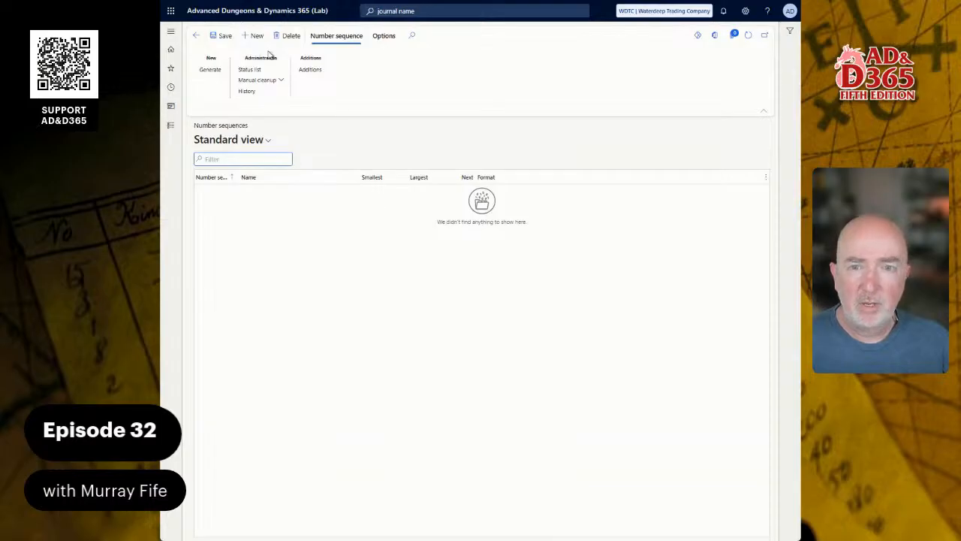
pyautogui.click(270, 36)
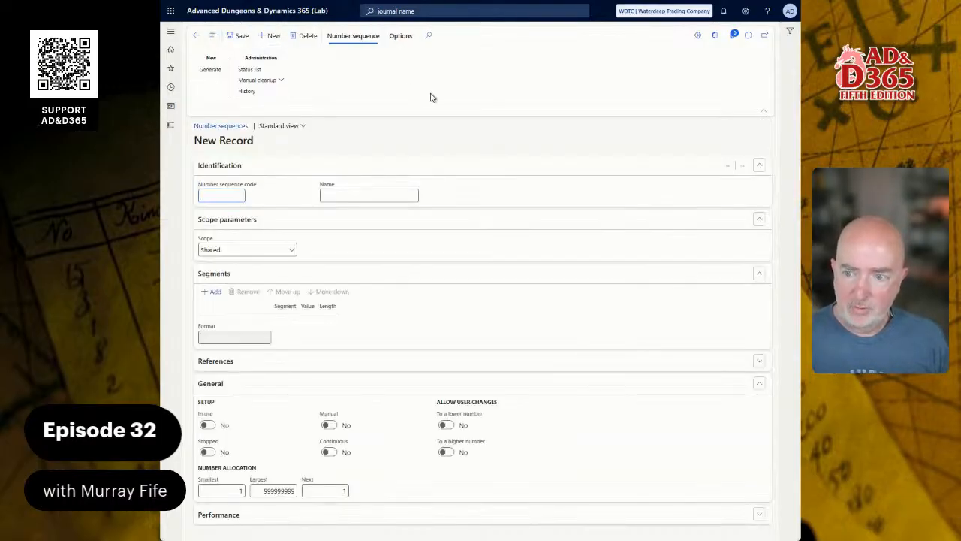
# Step: Set the number sequence code to DEDUCT_01 and its name to Deduction Journal
pyautogui.write('DEDUC')
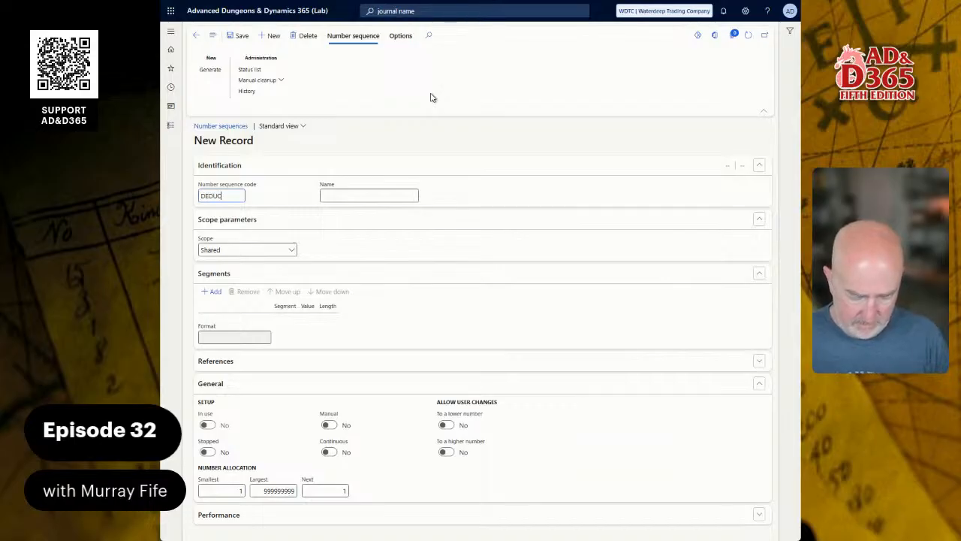
pyautogui.write('T_01')
pyautogui.press('Tab')
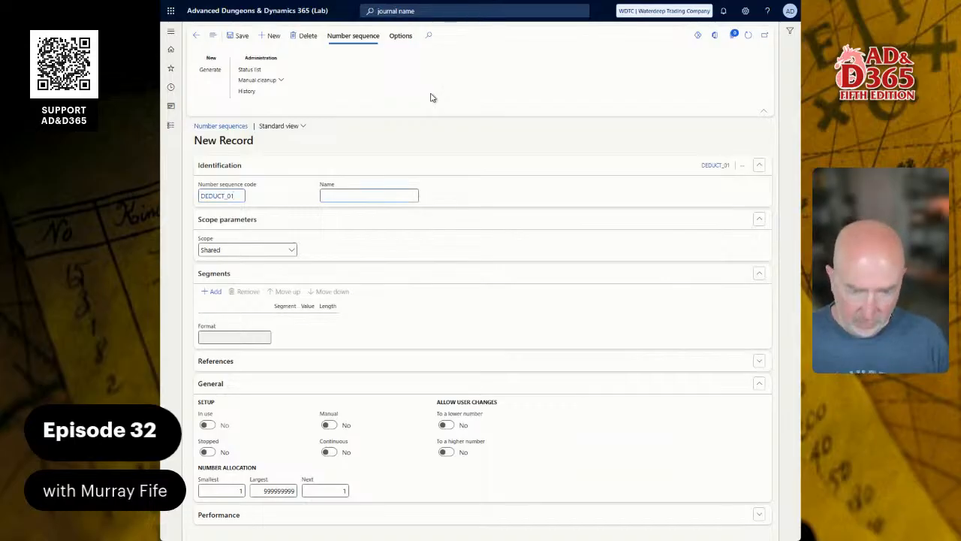
pyautogui.write('De')
pyautogui.write('duct')
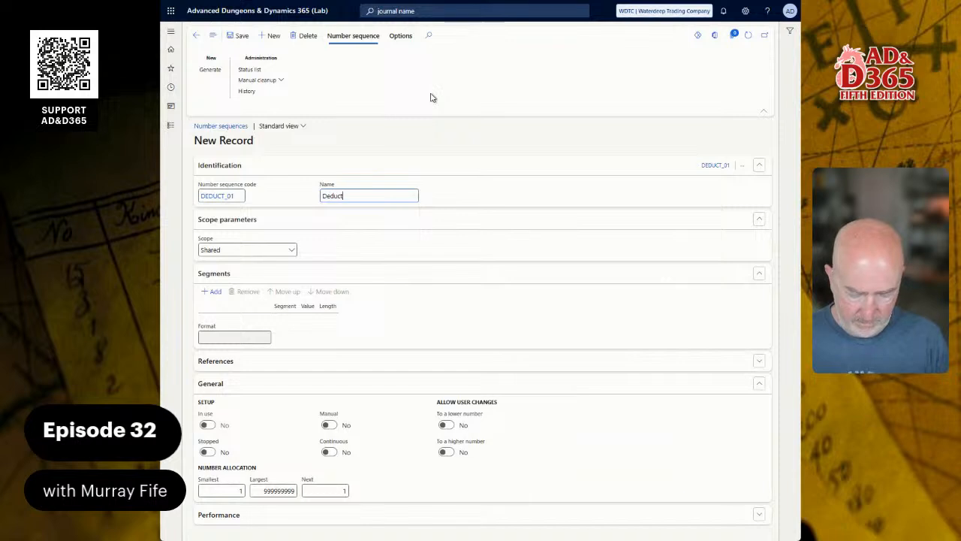
pyautogui.write('ion Journal')
pyautogui.press('Tab')
pyautogui.press('Tab')
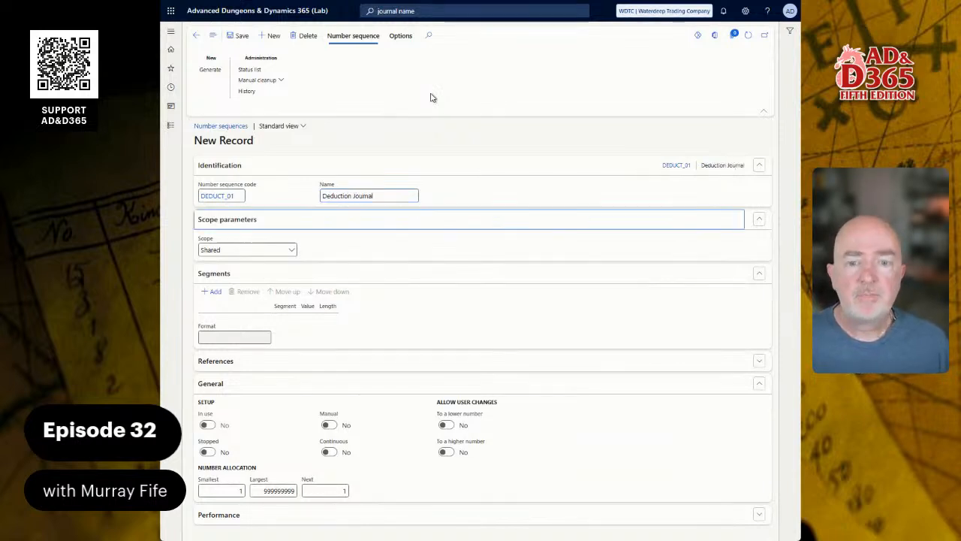
# Step: Set the number sequence scope to Company and pick company WDTC
pyautogui.click(292, 249)
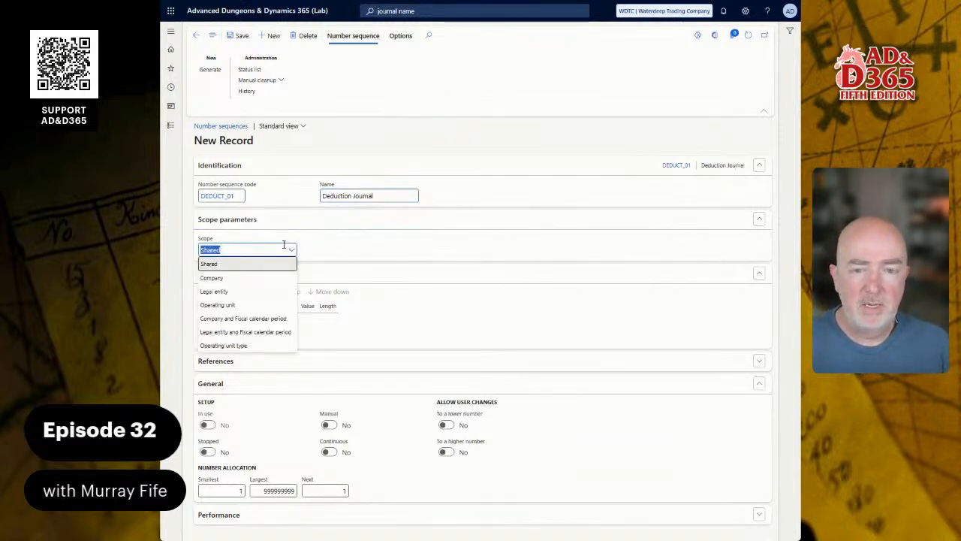
pyautogui.click(231, 279)
pyautogui.click(330, 250)
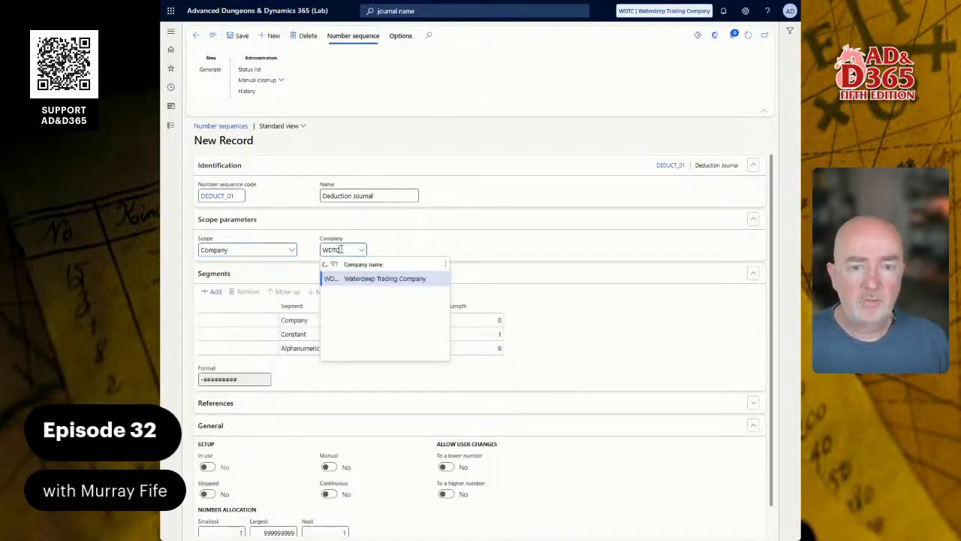
pyautogui.press('Tab')
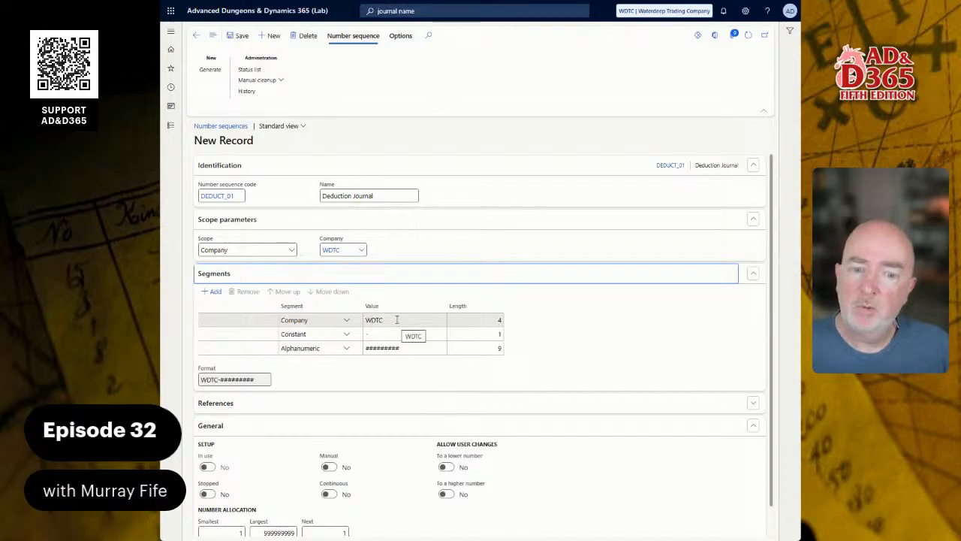
pyautogui.click(396, 320)
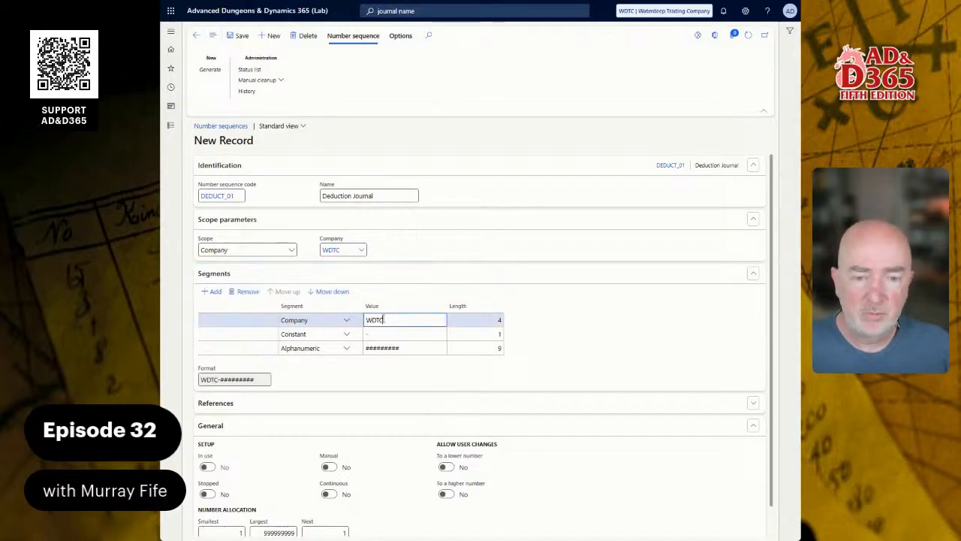
# Step: Set the constant segment to -DDJL- and enable continuous numbering, saving the number sequence
pyautogui.click(377, 334)
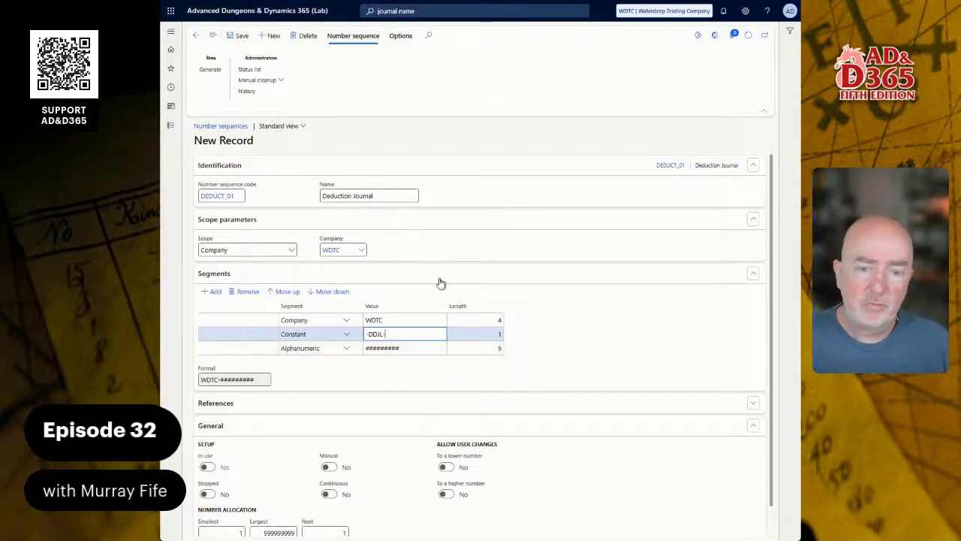
pyautogui.click(332, 496)
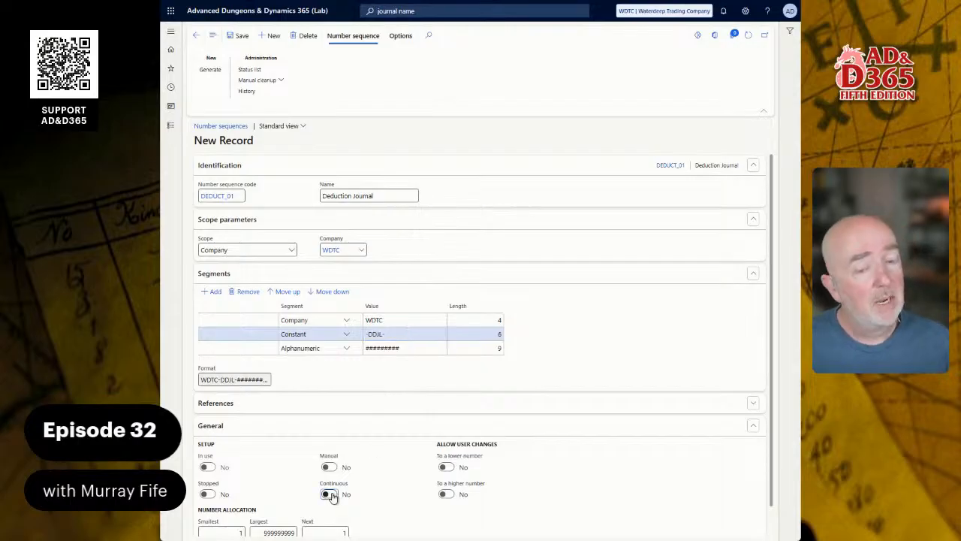
pyautogui.click(335, 496)
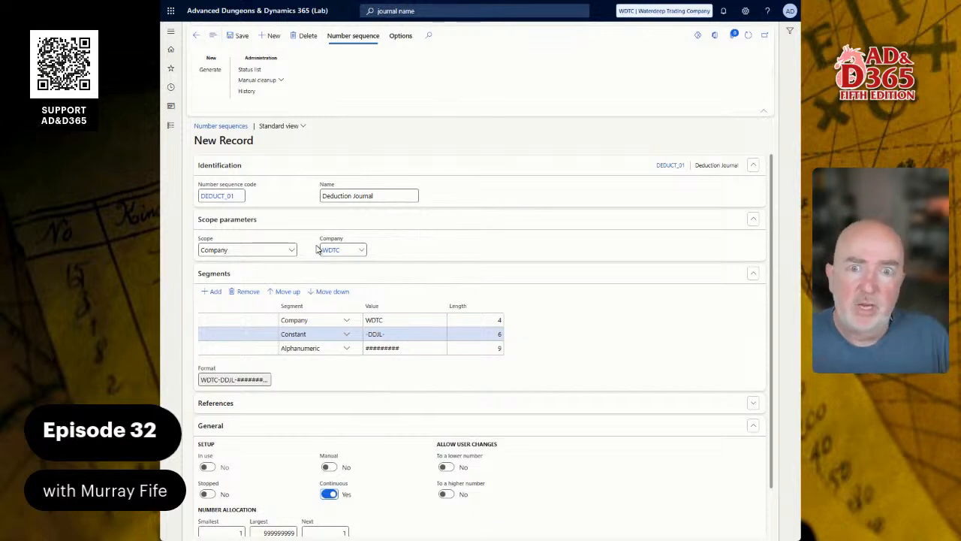
pyautogui.scroll(-1, 380, 260)
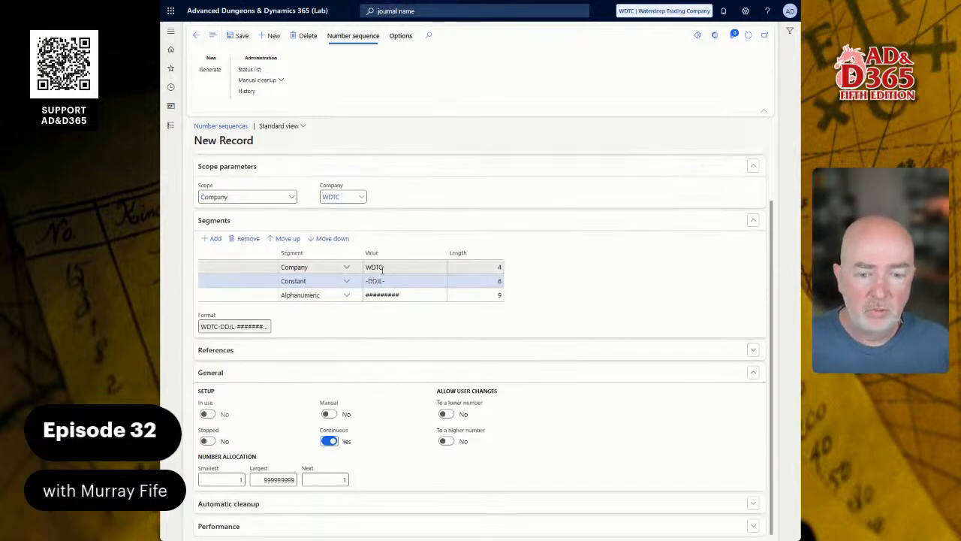
pyautogui.click(240, 38)
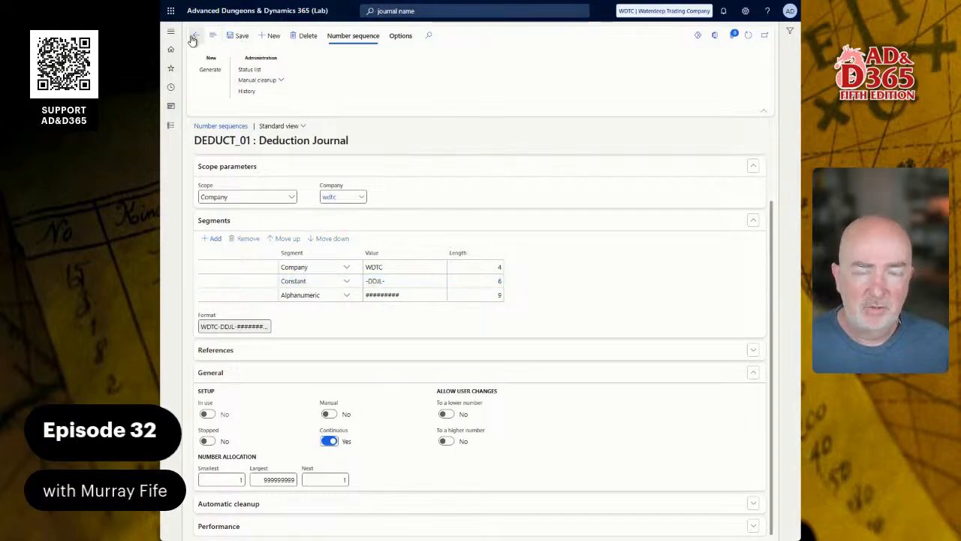
# Step: Return to the DEDUCTION journal name, assign voucher series DEDUCT_01, and save it
pyautogui.click(195, 38)
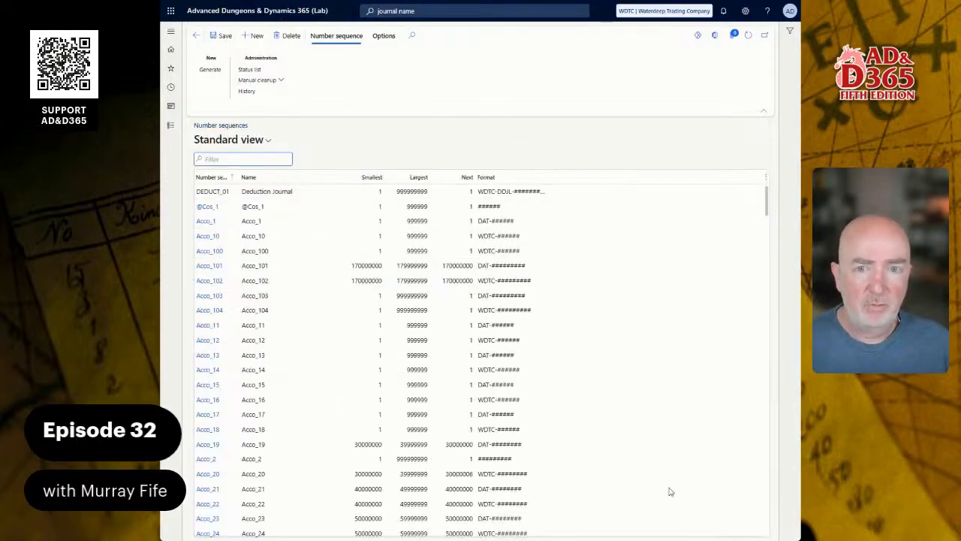
pyautogui.click(195, 35)
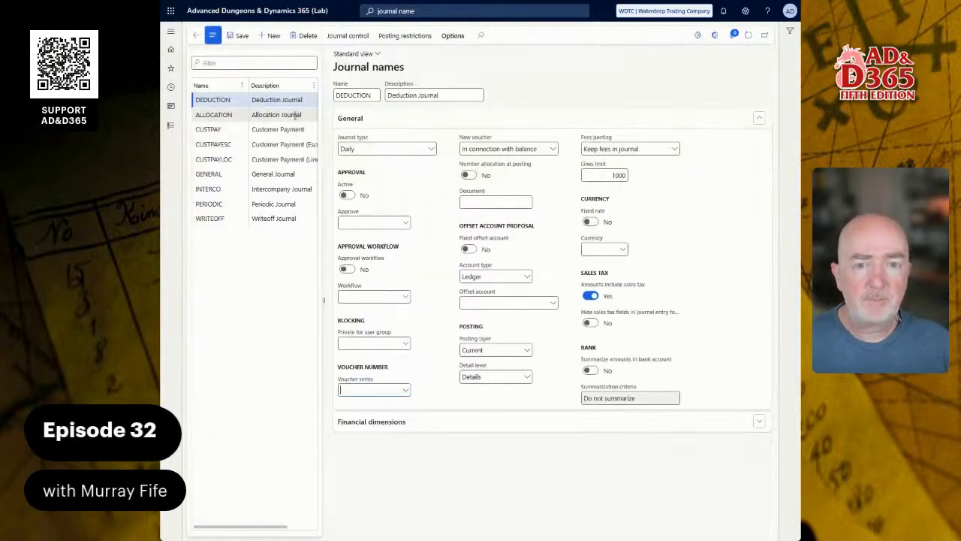
pyautogui.click(405, 389)
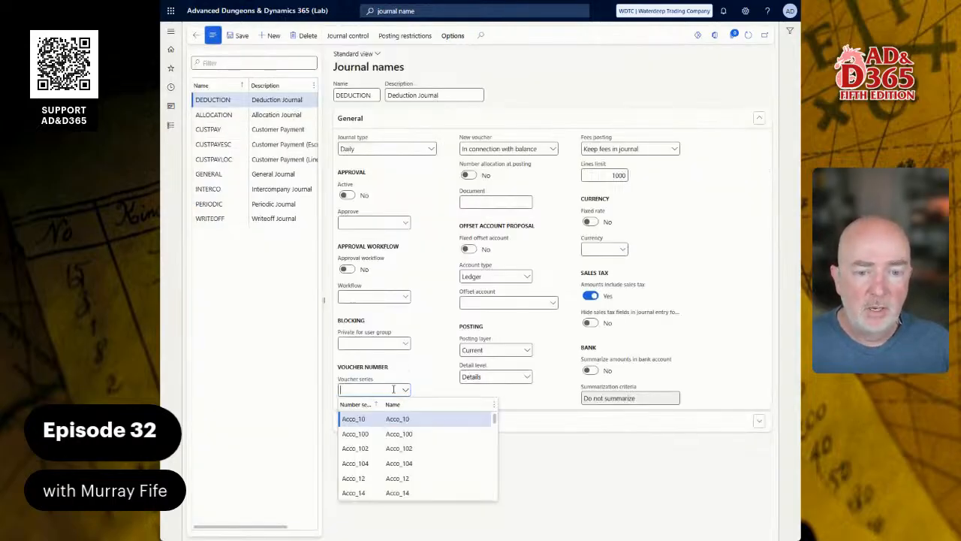
pyautogui.write('dedu')
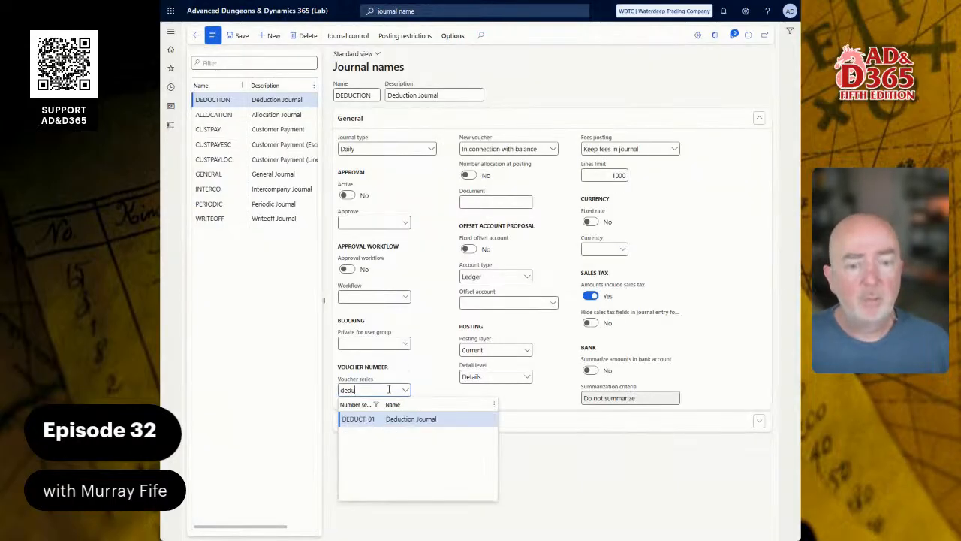
pyautogui.click(389, 419)
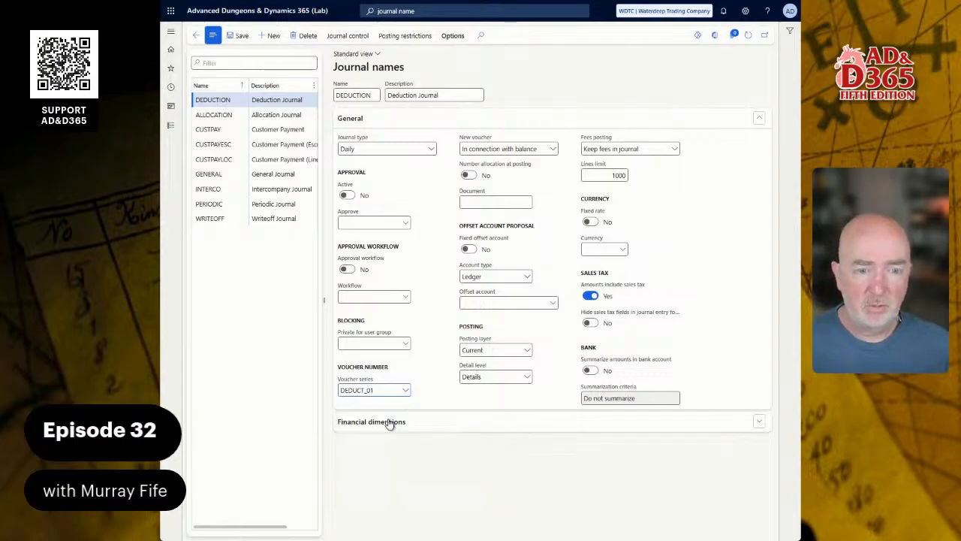
pyautogui.click(242, 35)
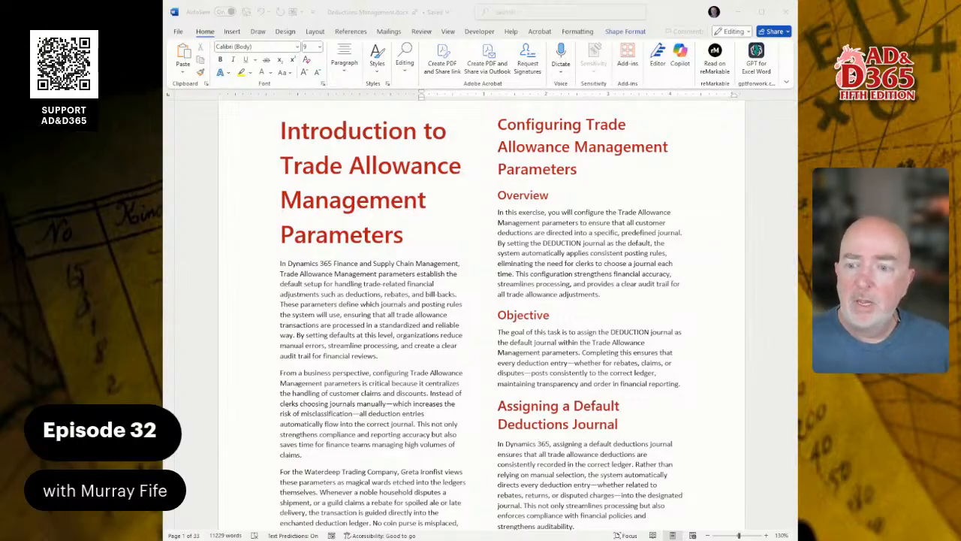
# Step: Switch to the Word guide and read the instructions for the Trade Allowance Management Parameters exercise
pyautogui.scroll(-3, 481, 312)
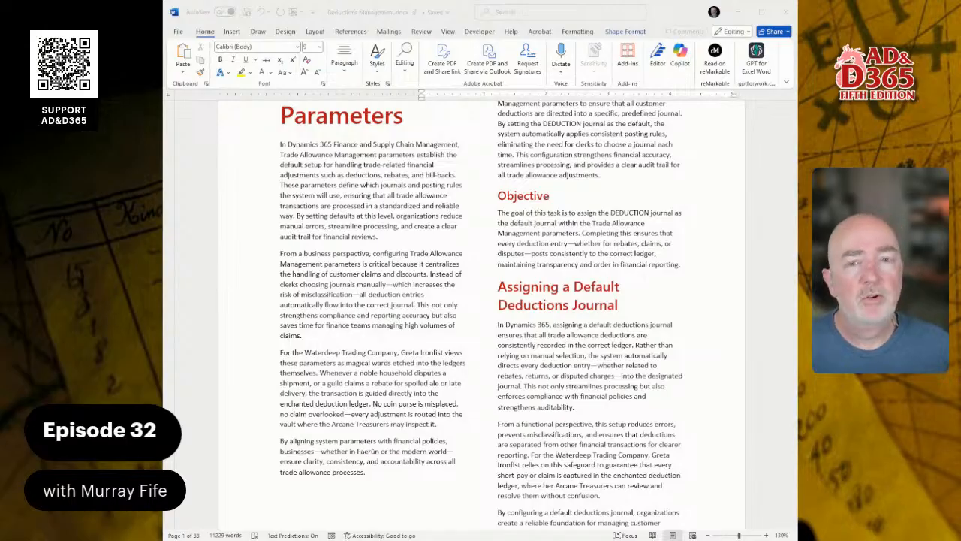
pyautogui.scroll(-10, 481, 315)
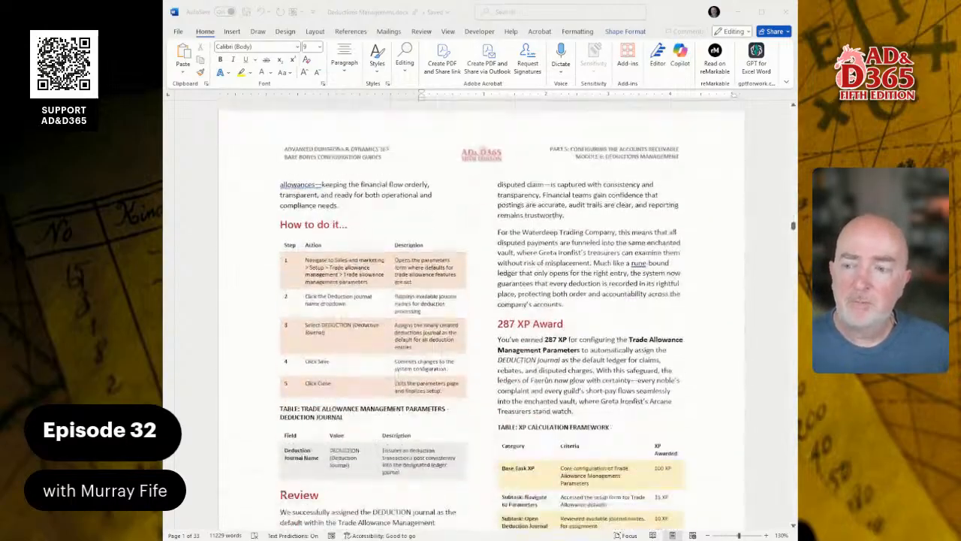
pyautogui.scroll(-1, 481, 315)
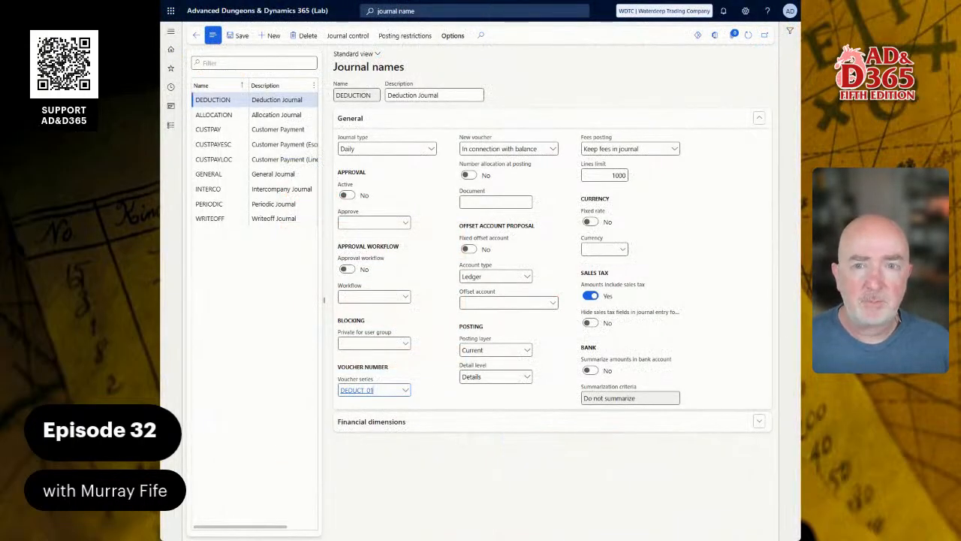
# Step: Return to the Dynamics home page and search for trade all
pyautogui.click(256, 12)
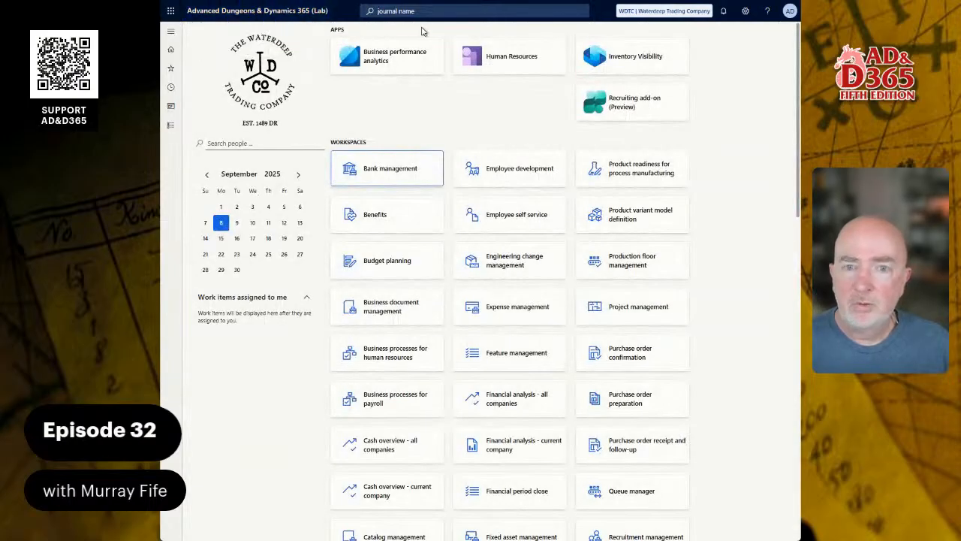
pyautogui.click(411, 11)
pyautogui.write('trac')
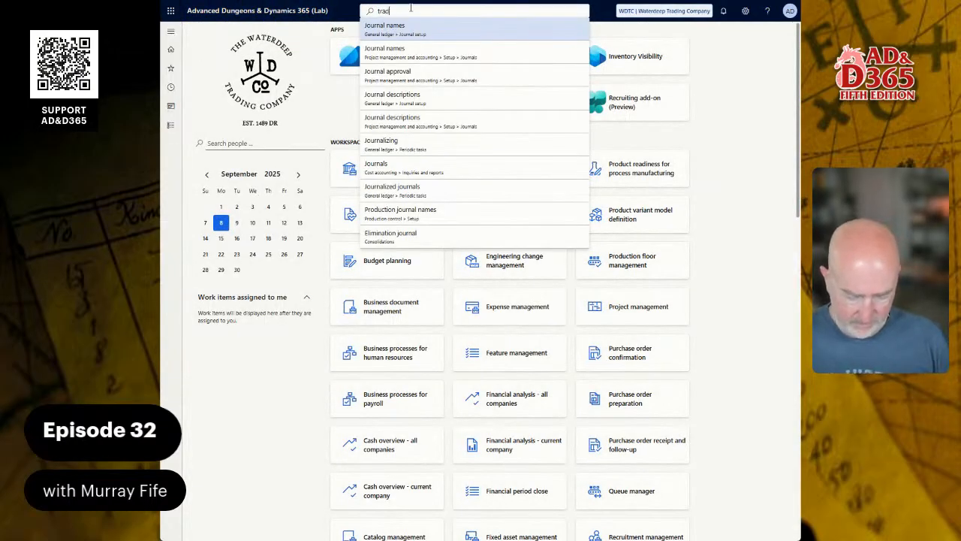
pyautogui.press('BackSpace')
pyautogui.write('de all')
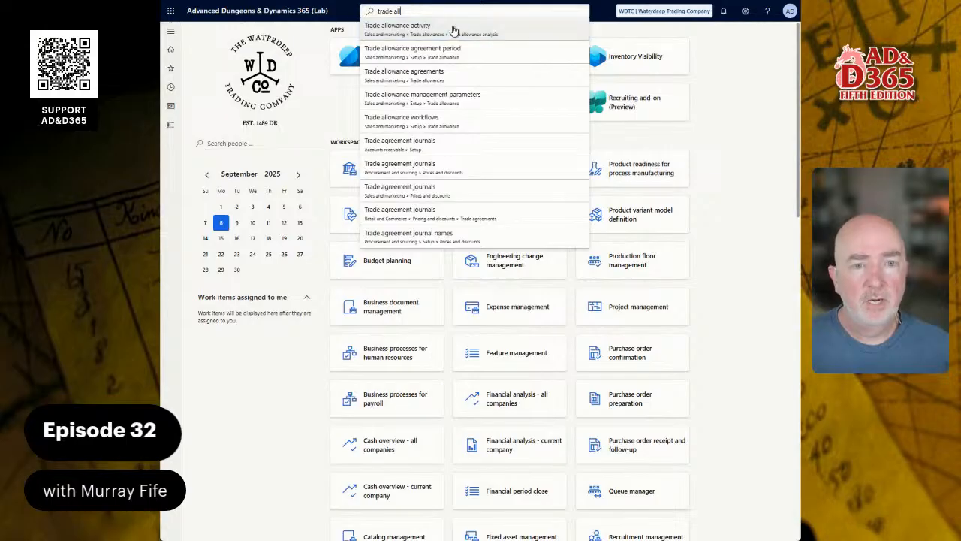
# Step: Browse the Sales and marketing module's Trade allowances menu
pyautogui.click(170, 129)
pyautogui.scroll(-5, 248, 368)
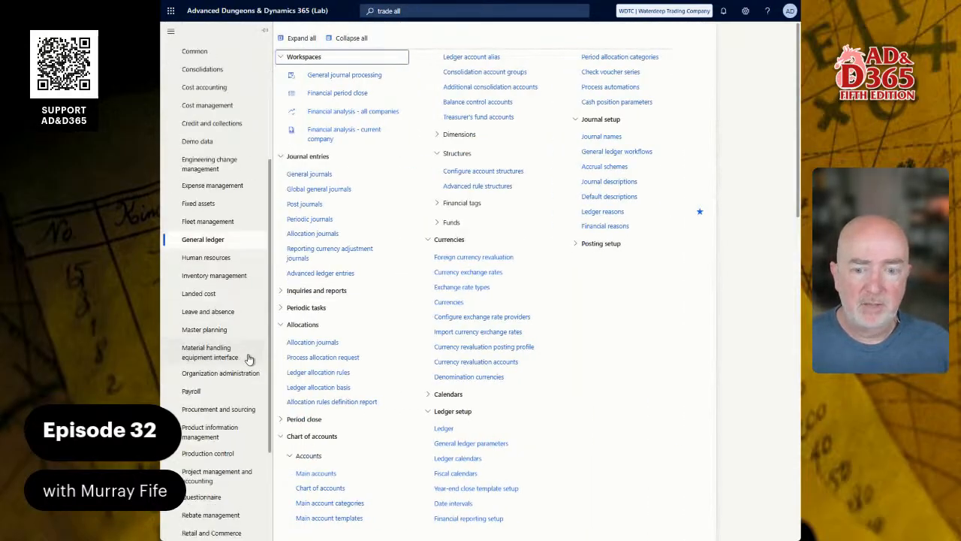
pyautogui.click(228, 406)
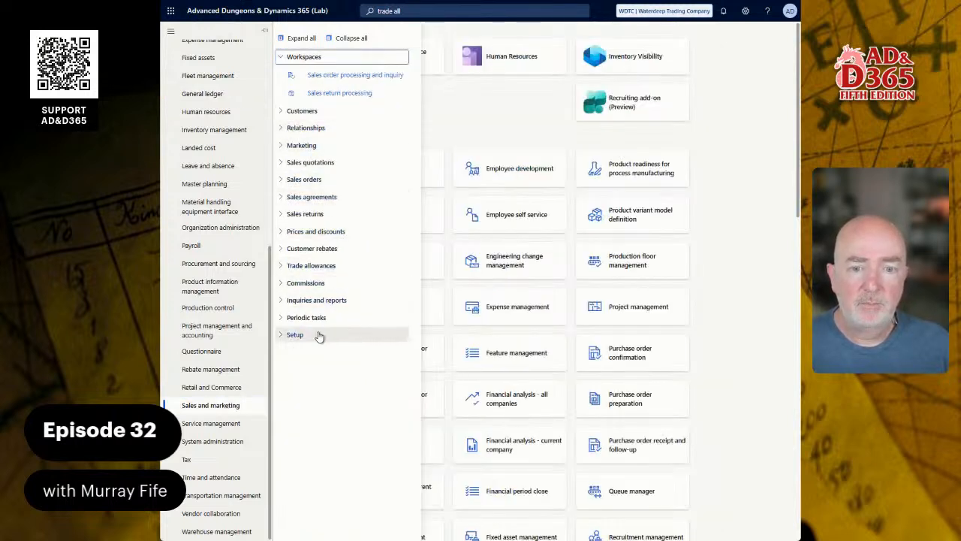
pyautogui.click(423, 12)
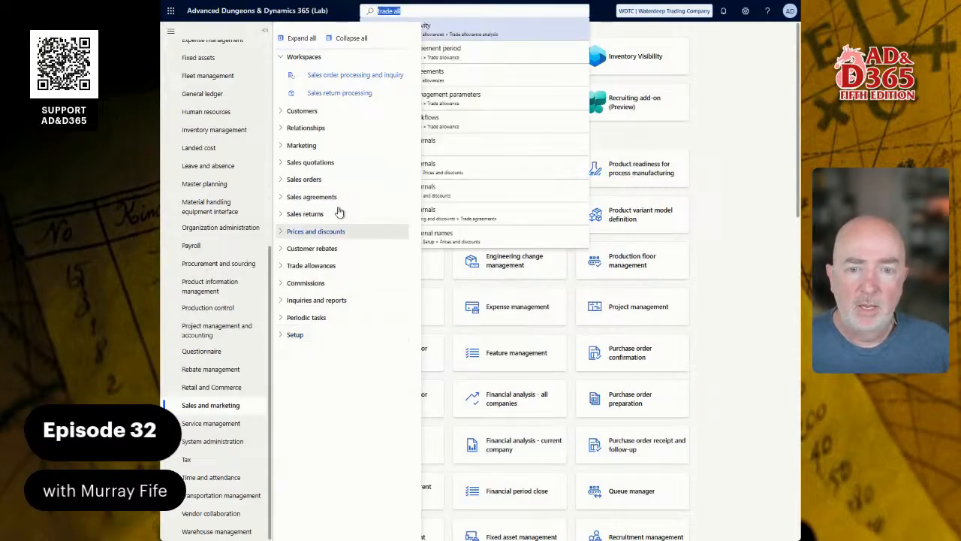
pyautogui.click(282, 269)
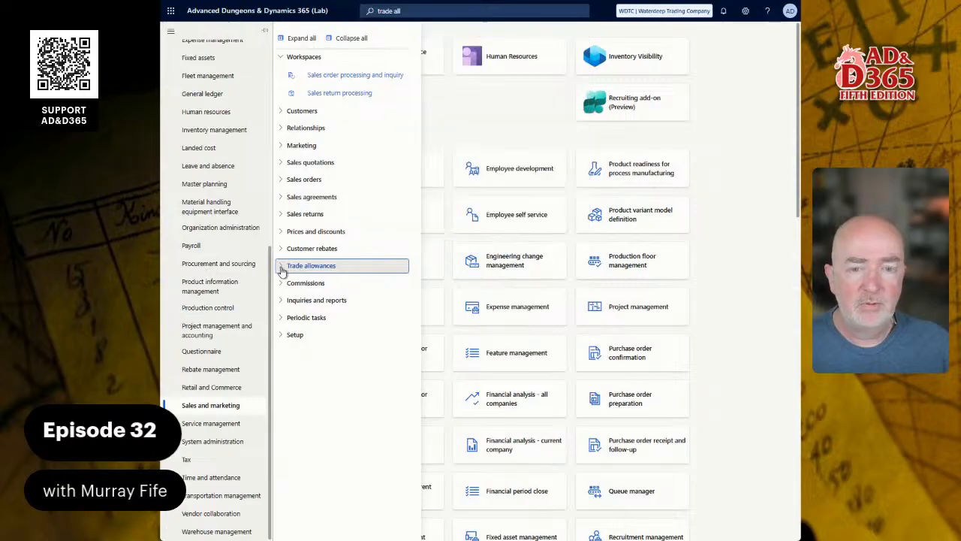
pyautogui.click(282, 271)
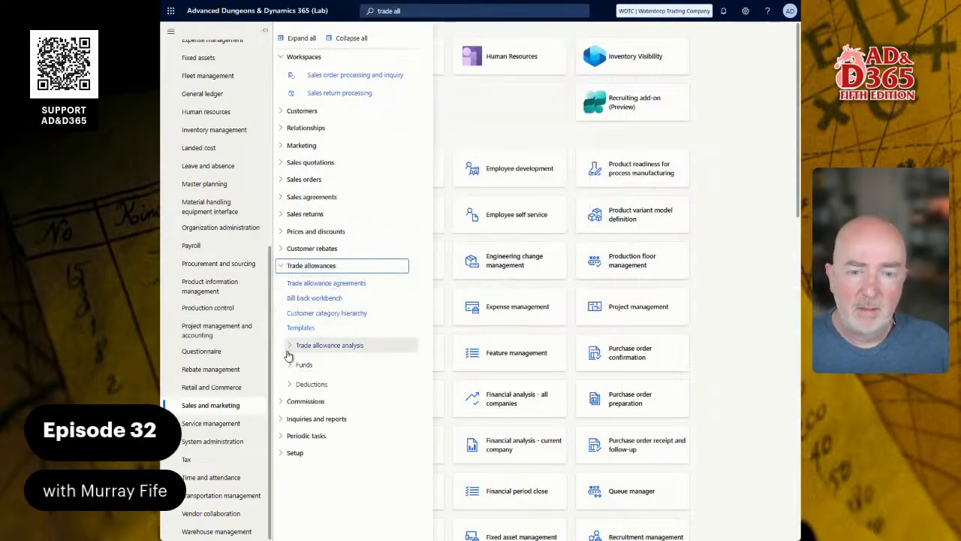
pyautogui.click(488, 13)
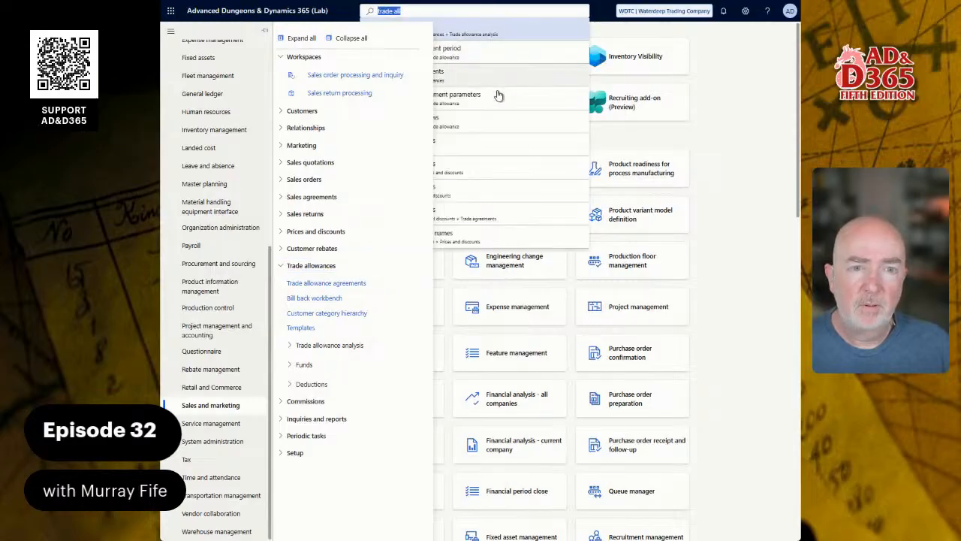
pyautogui.click(749, 109)
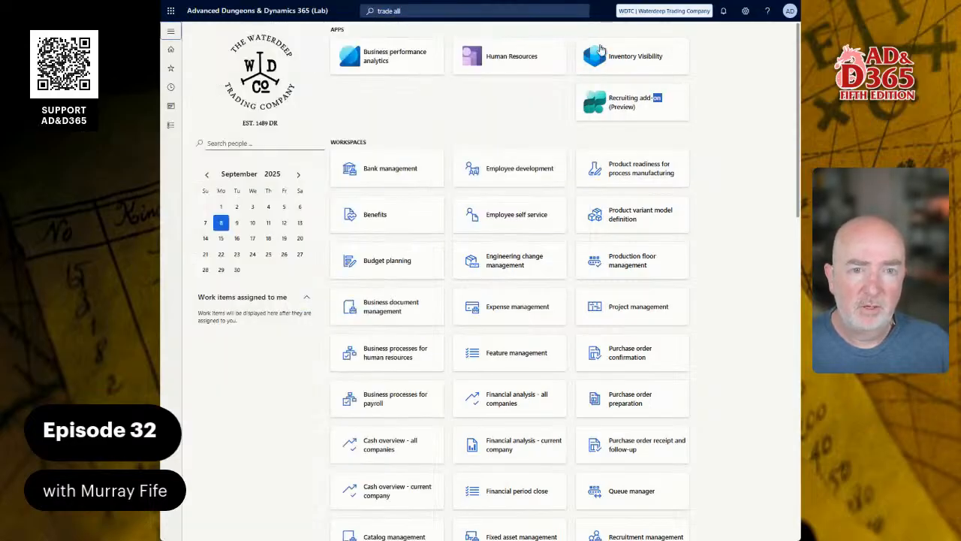
# Step: Open Trade allowance management parameters from the Sales and marketing setup menu
pyautogui.click(480, 11)
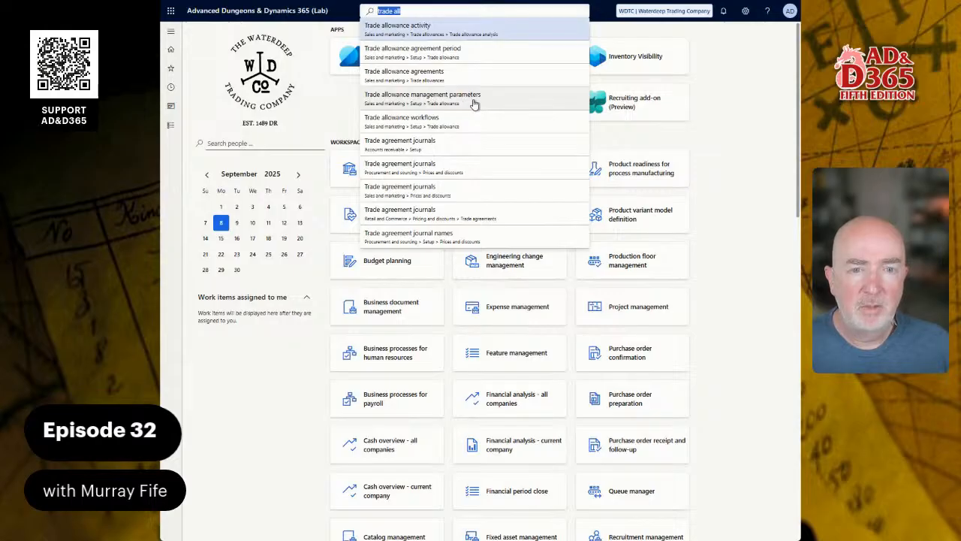
pyautogui.click(172, 125)
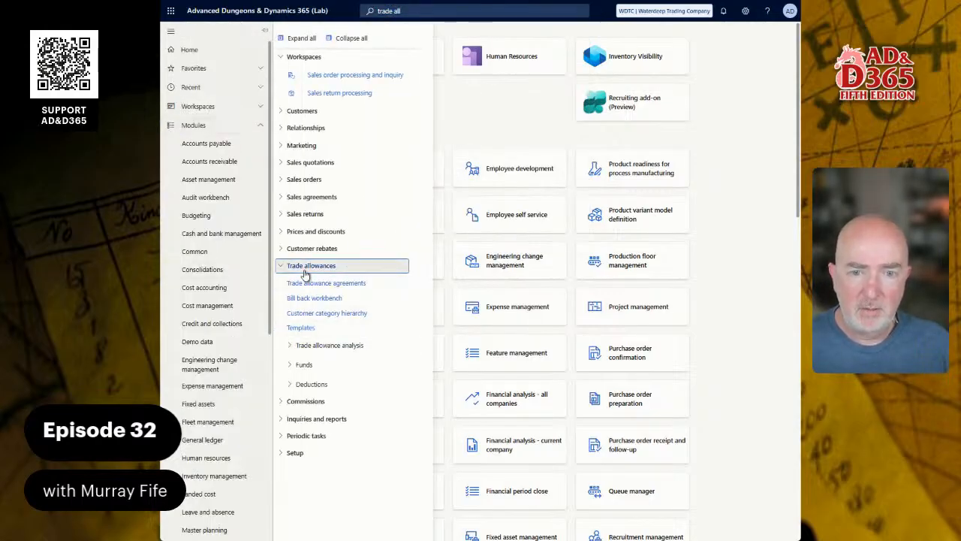
pyautogui.click(308, 268)
pyautogui.click(299, 334)
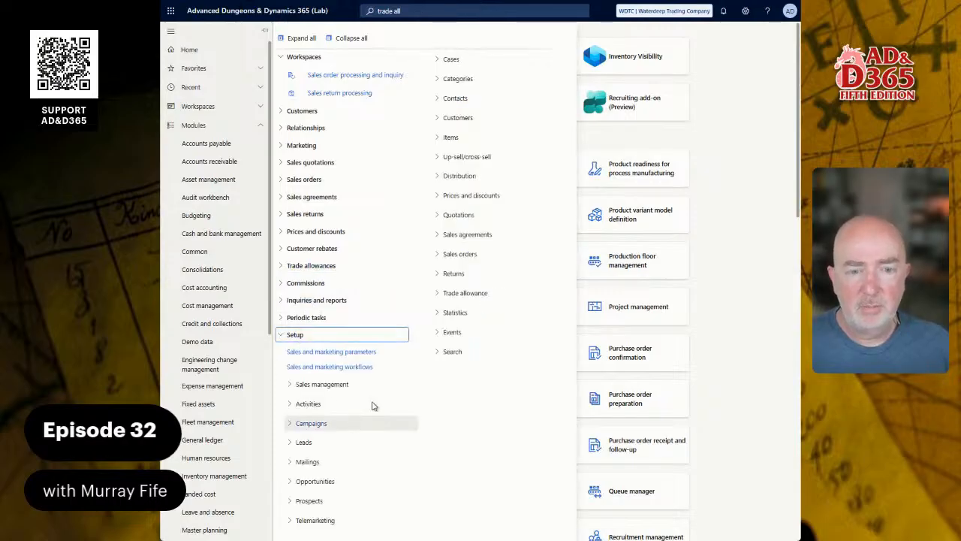
pyautogui.click(481, 293)
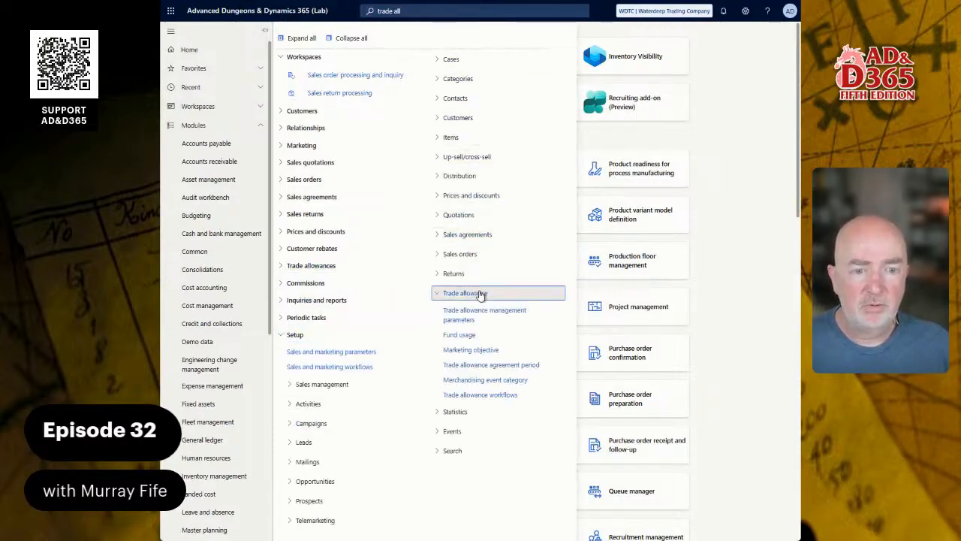
pyautogui.click(460, 316)
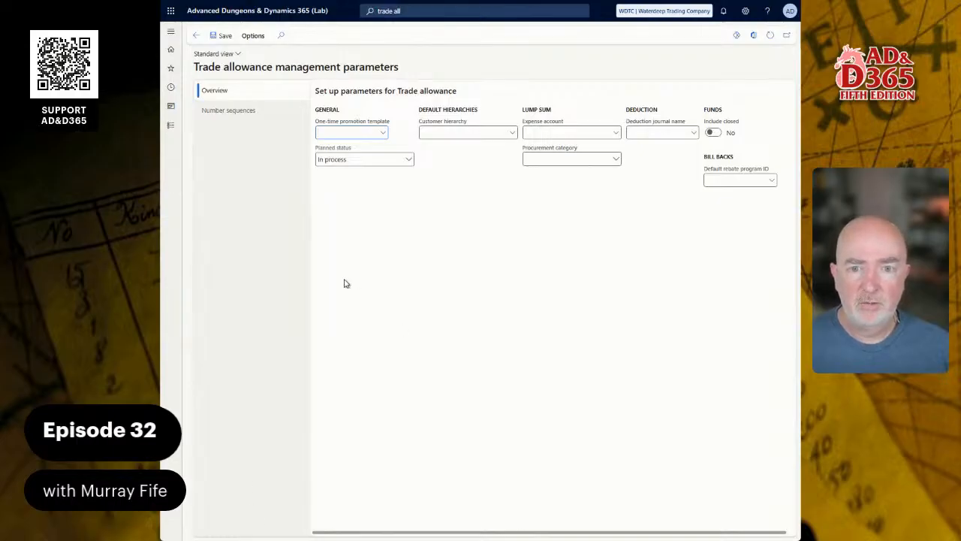
# Step: Set the Deduction journal name parameter to DEDUCTION in the trade allowance parameters
pyautogui.click(229, 111)
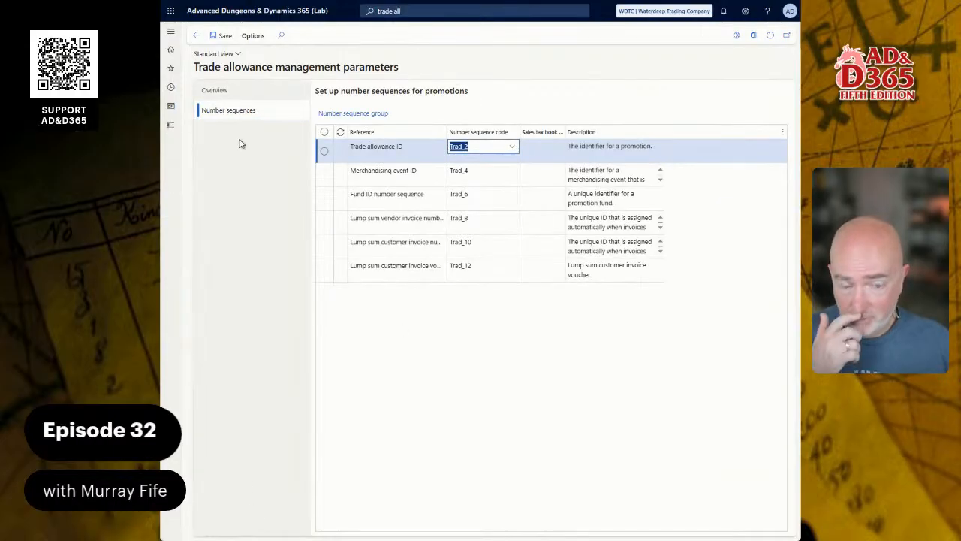
pyautogui.click(204, 91)
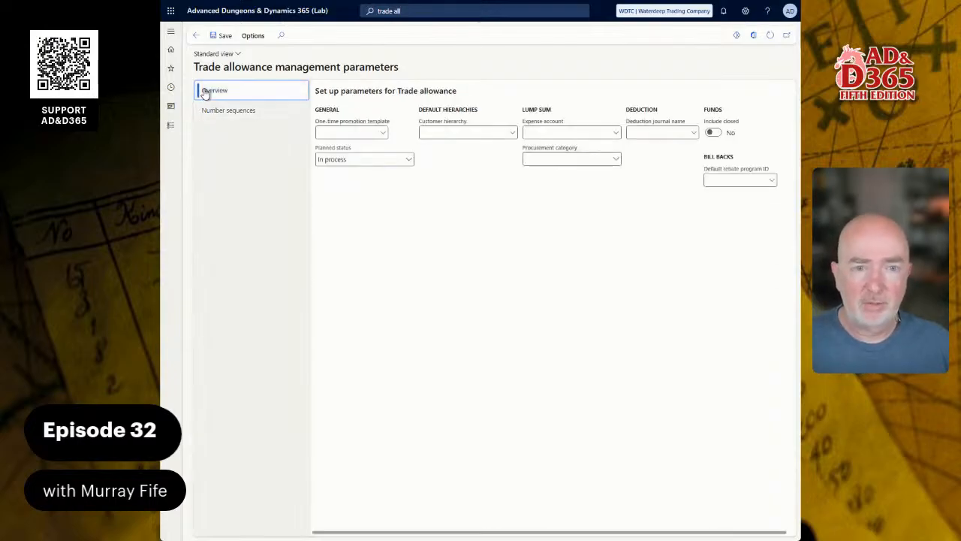
pyautogui.click(693, 133)
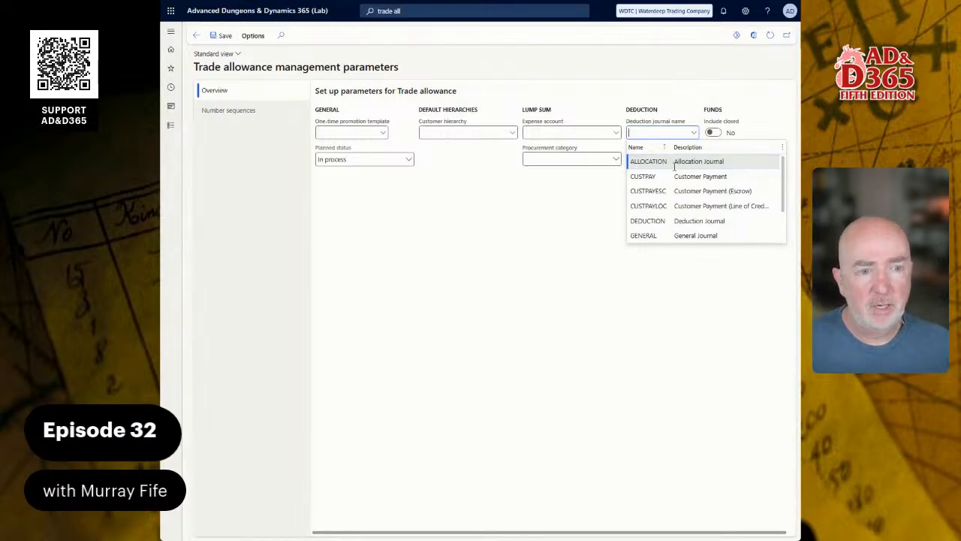
pyautogui.click(663, 221)
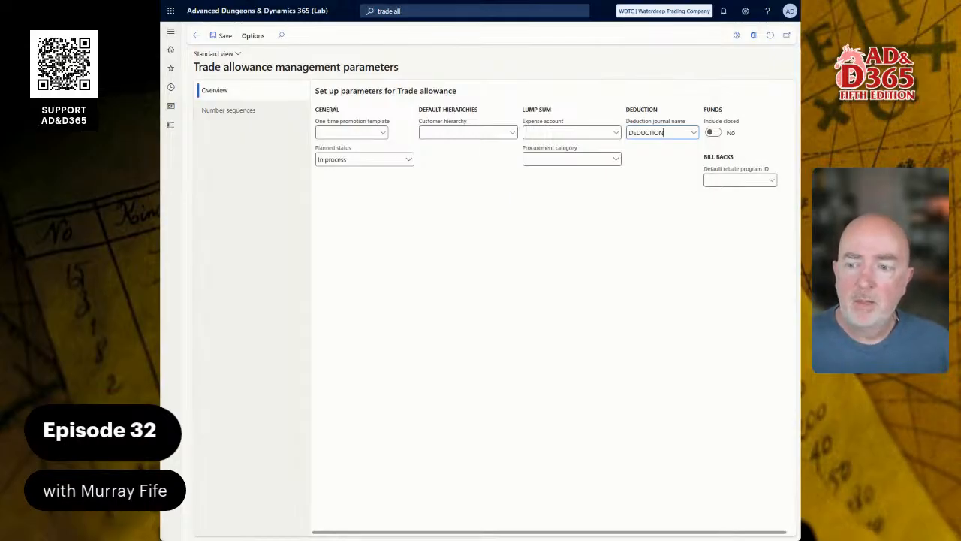
pyautogui.click(441, 256)
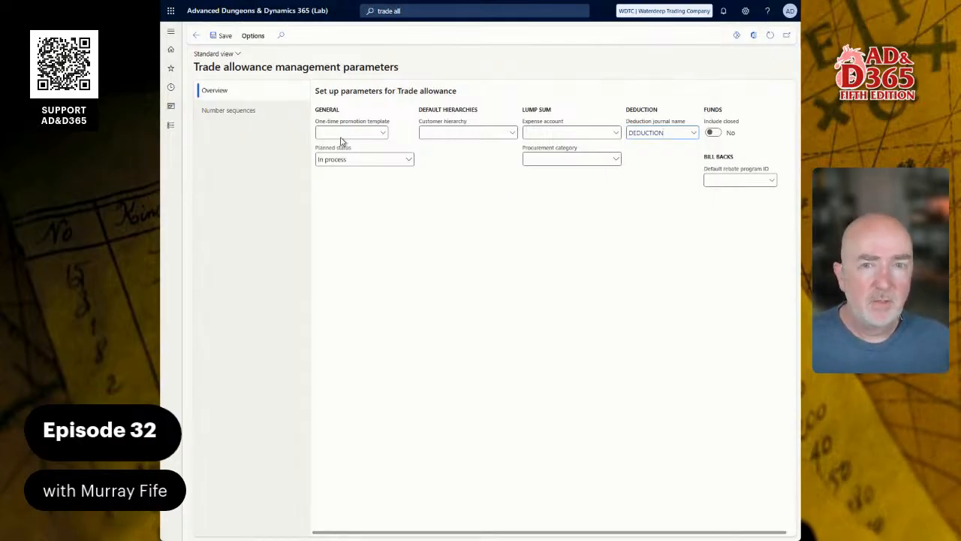
pyautogui.click(232, 12)
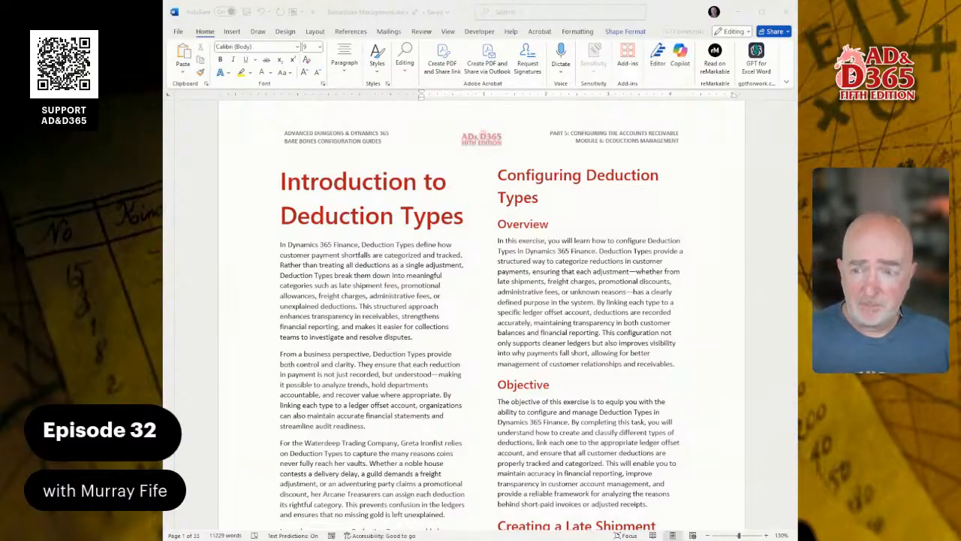
# Step: Read the Configuring Deduction Types section of the guide document
pyautogui.scroll(-5, 481, 315)
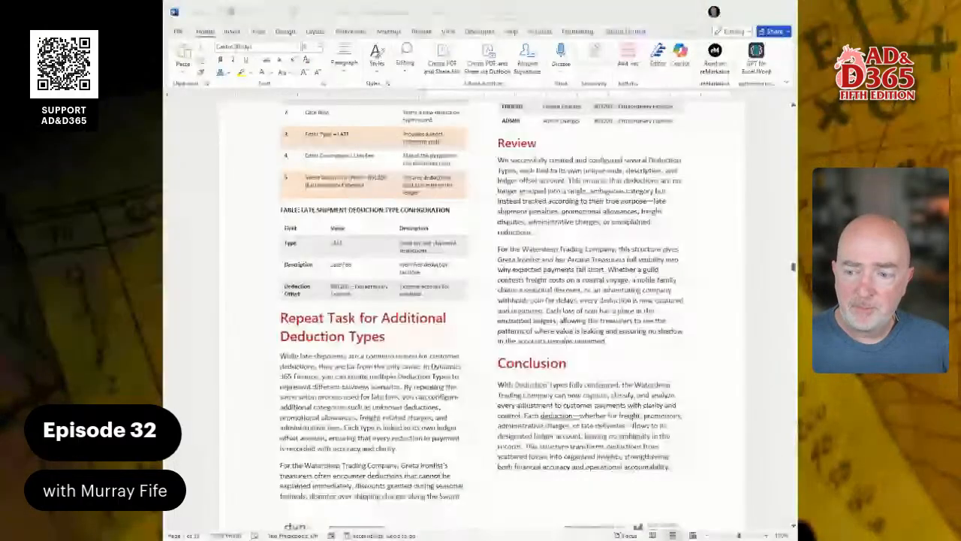
pyautogui.scroll(3, 480, 315)
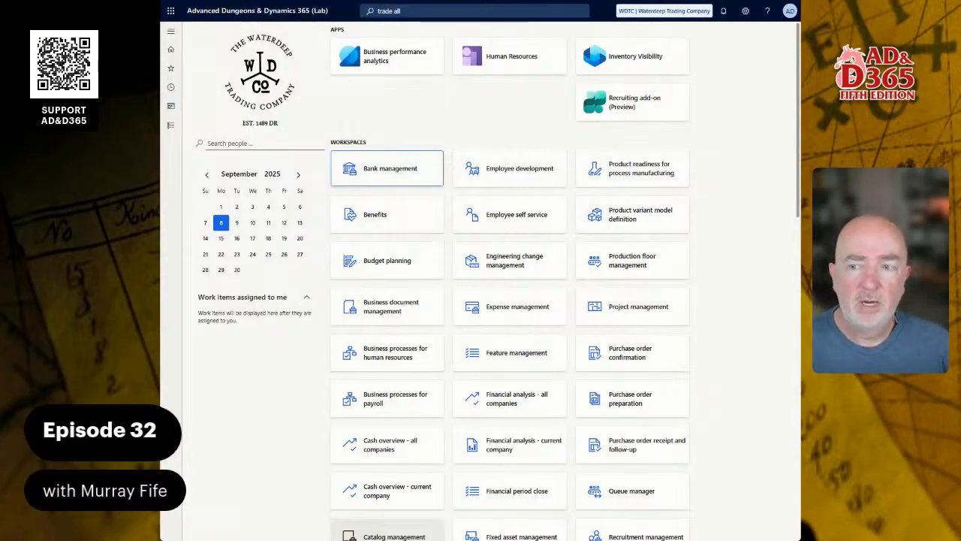
# Step: Search the Dynamics home page for deduction type
pyautogui.click(416, 11)
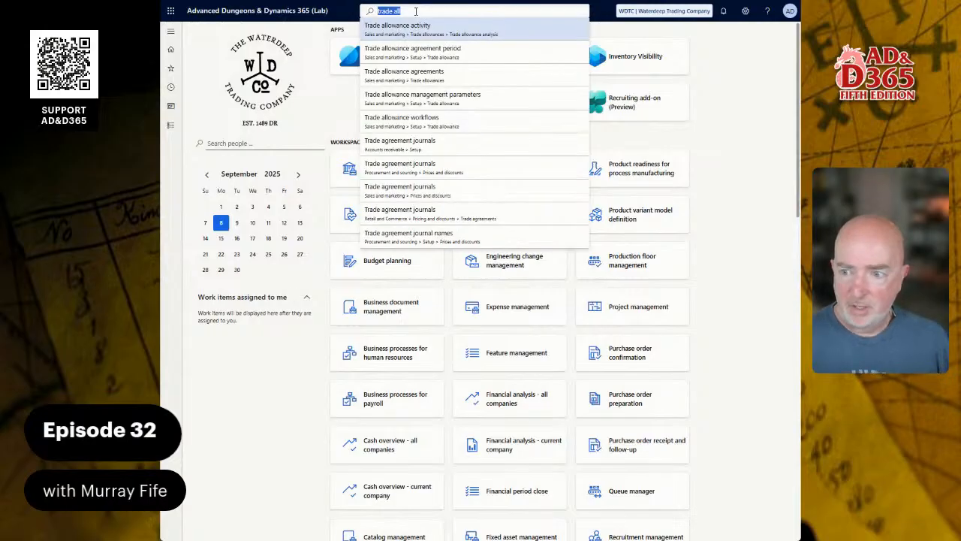
pyautogui.write('deduct')
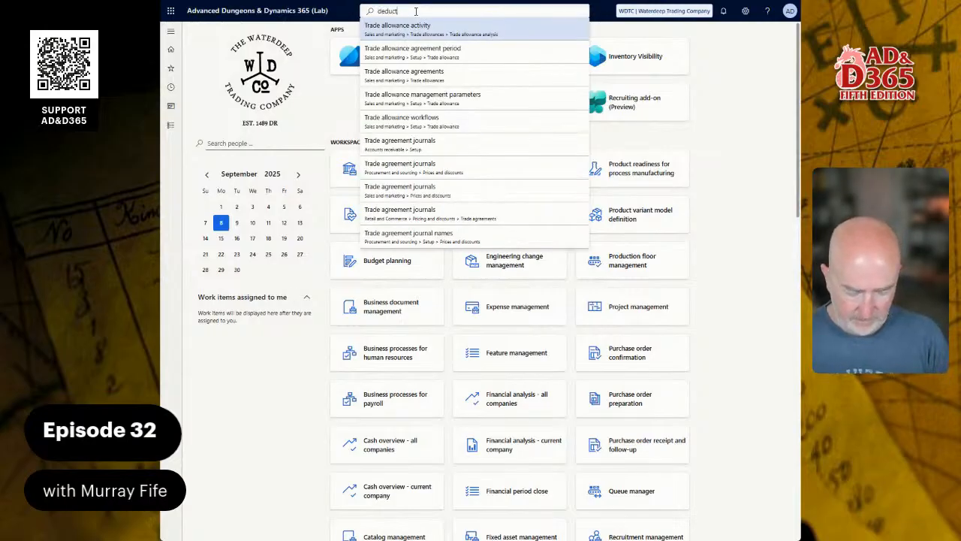
pyautogui.write('ion type')
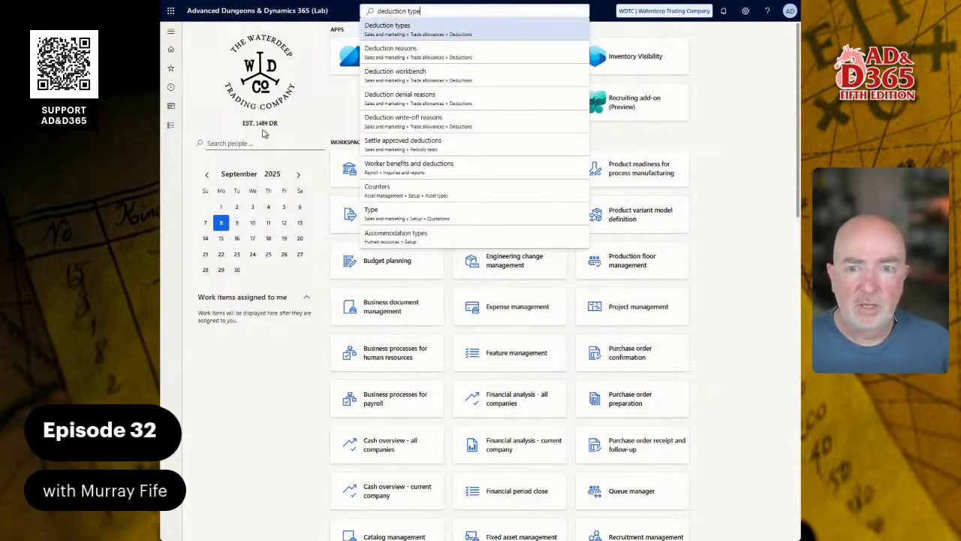
pyautogui.click(173, 129)
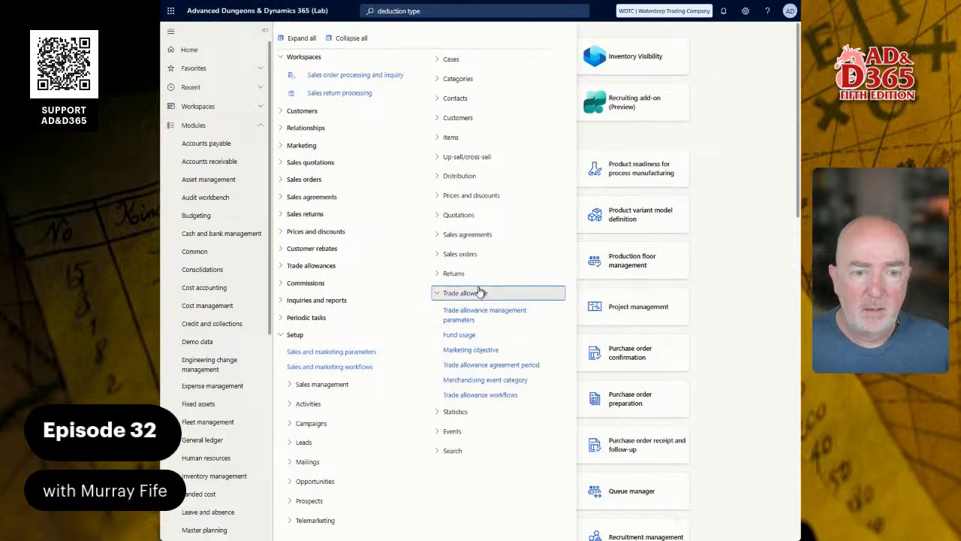
pyautogui.click(738, 154)
pyautogui.click(501, 9)
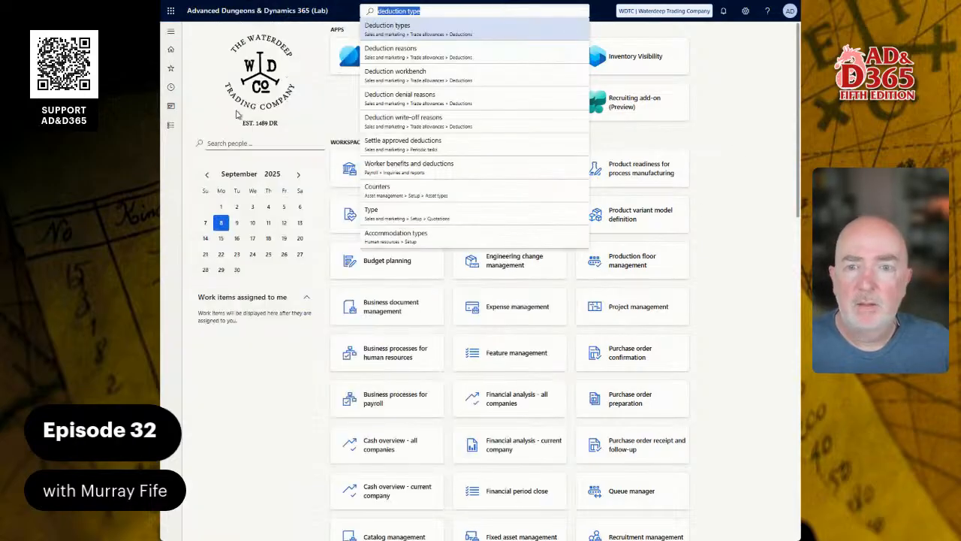
# Step: Open Deduction types from the Sales and marketing Trade allowances Deductions menu
pyautogui.click(170, 124)
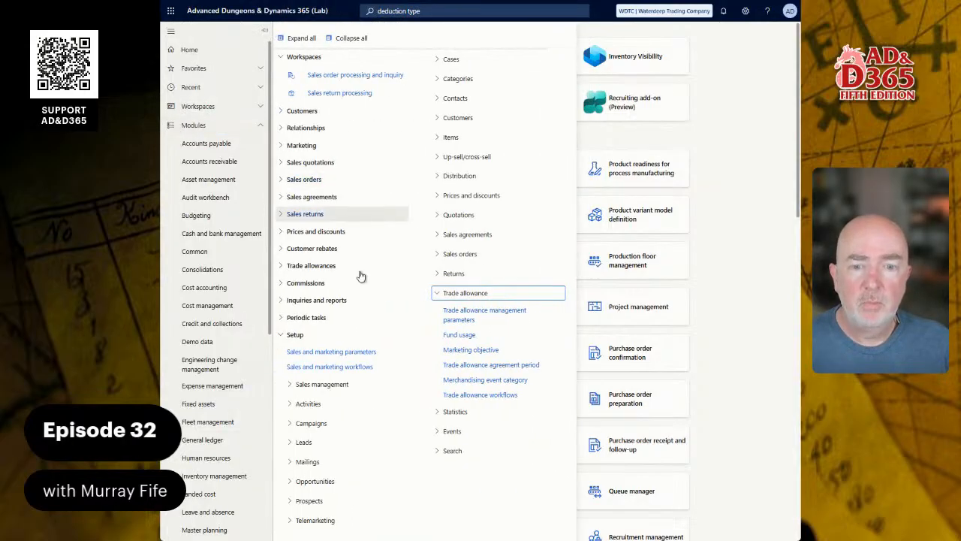
pyautogui.click(288, 334)
pyautogui.click(288, 334)
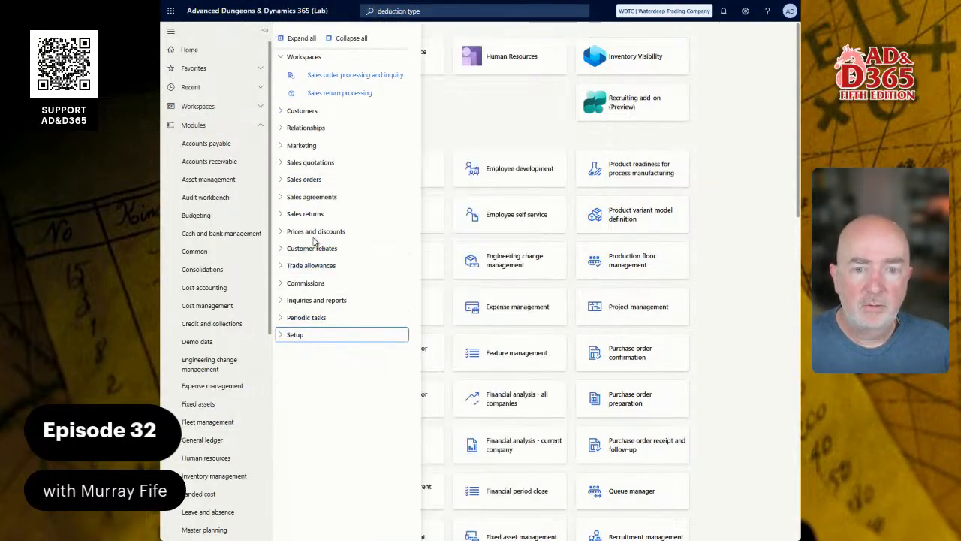
pyautogui.click(345, 262)
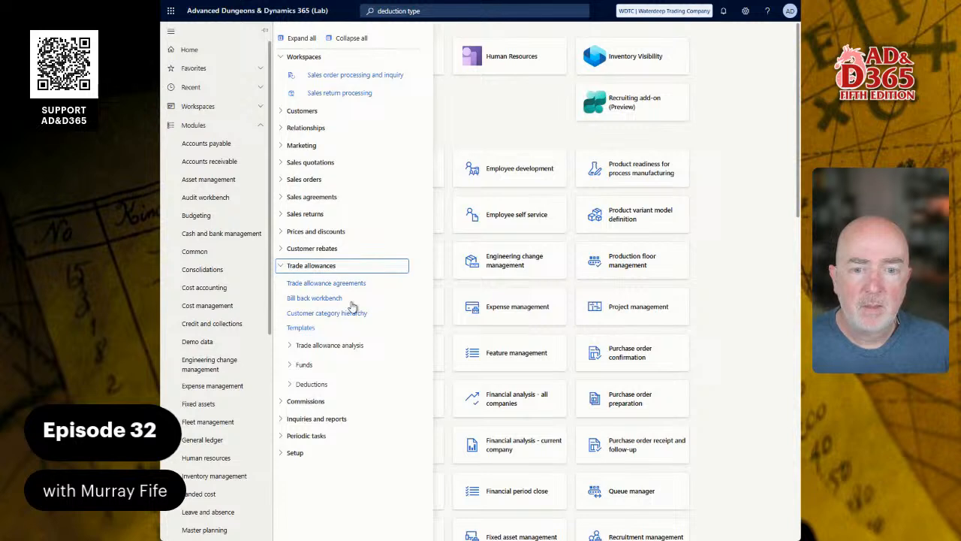
pyautogui.click(314, 384)
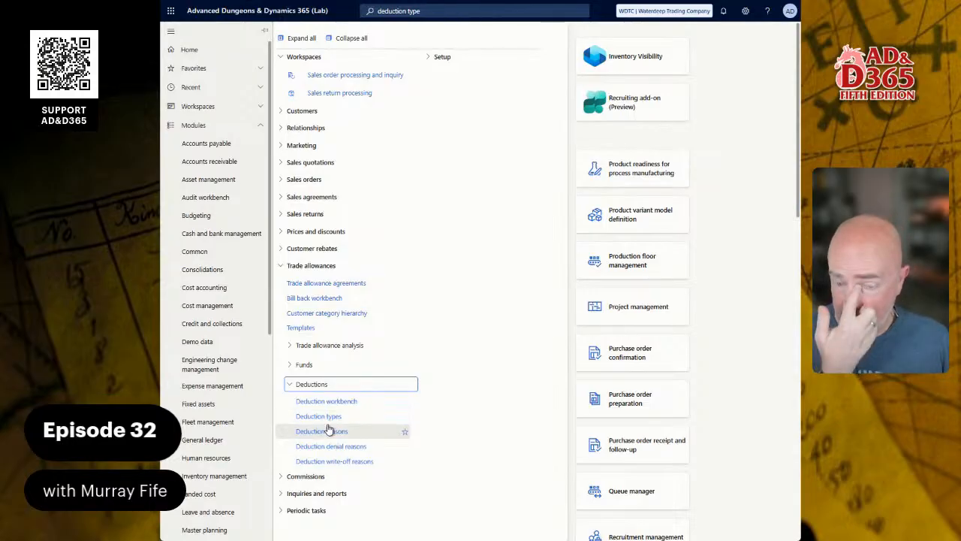
pyautogui.click(330, 422)
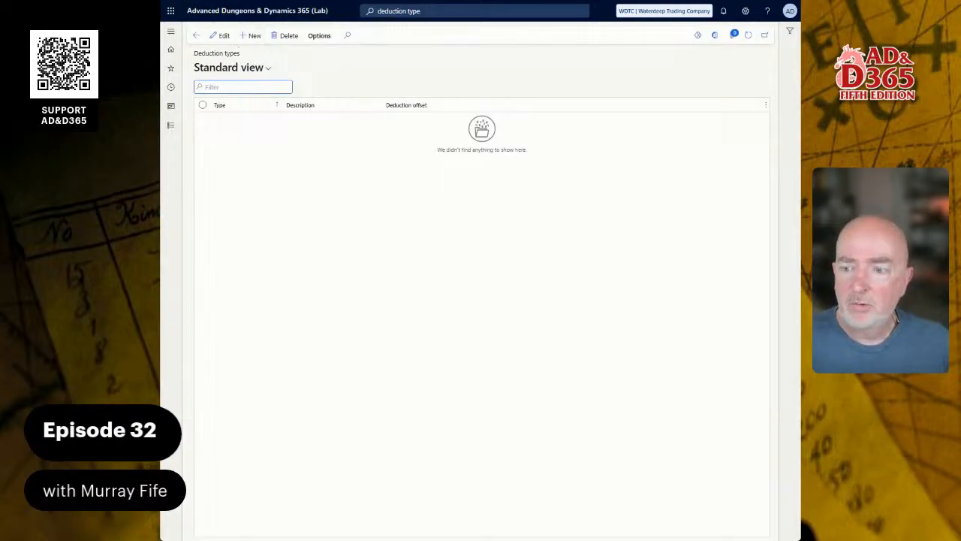
# Step: Add a new deduction type LATE with the description Late Shipment Penalty
pyautogui.click(254, 37)
pyautogui.write('LATE')
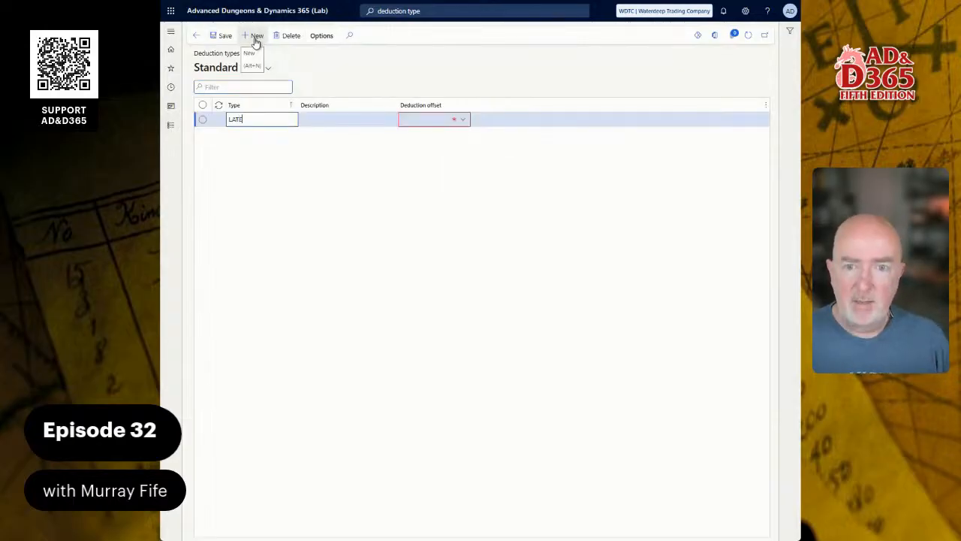
pyautogui.press('Tab')
pyautogui.write('L')
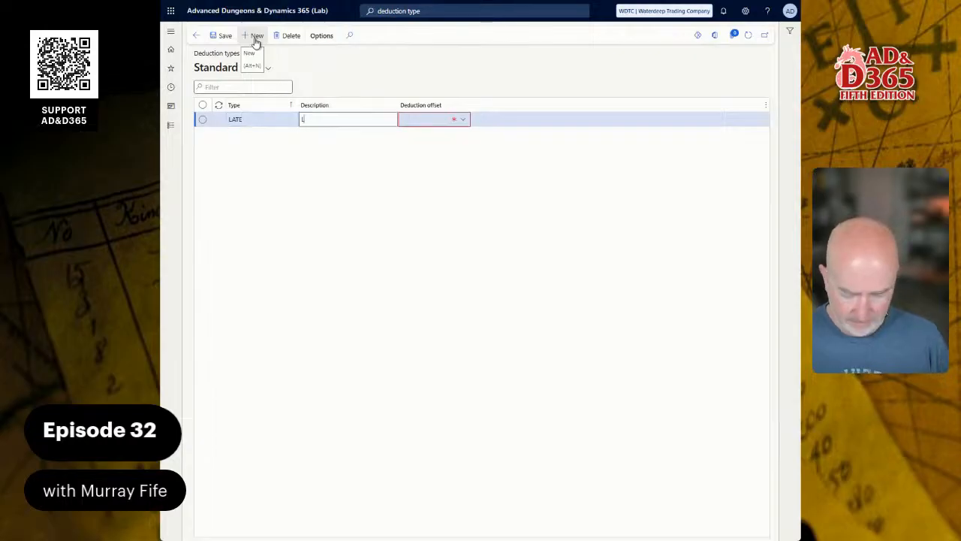
pyautogui.write('ate')
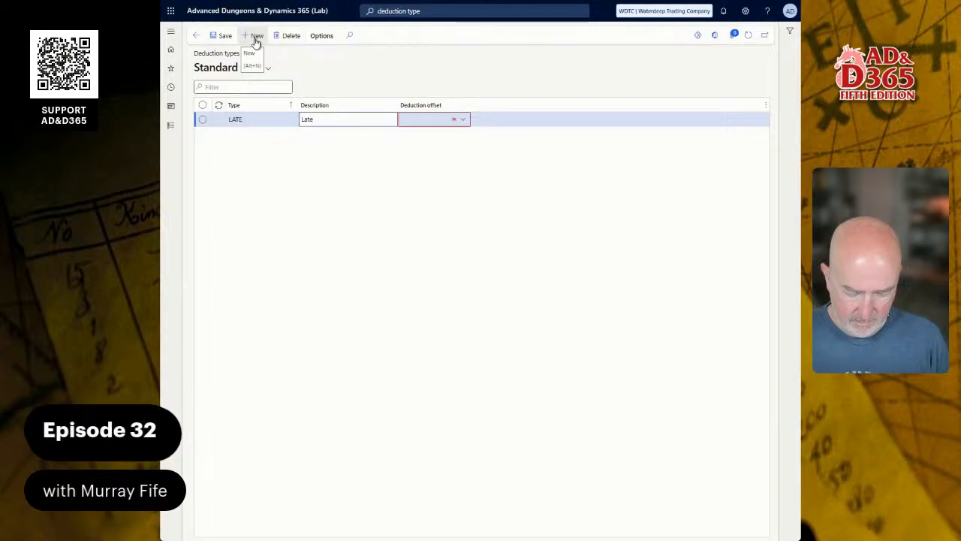
pyautogui.write('Shipment ')
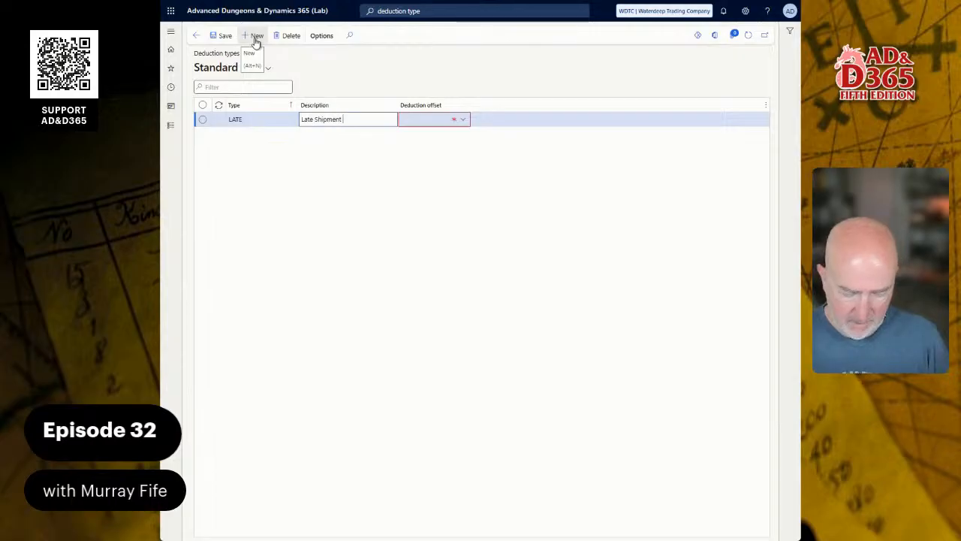
pyautogui.write('Penalty')
pyautogui.press('Tab')
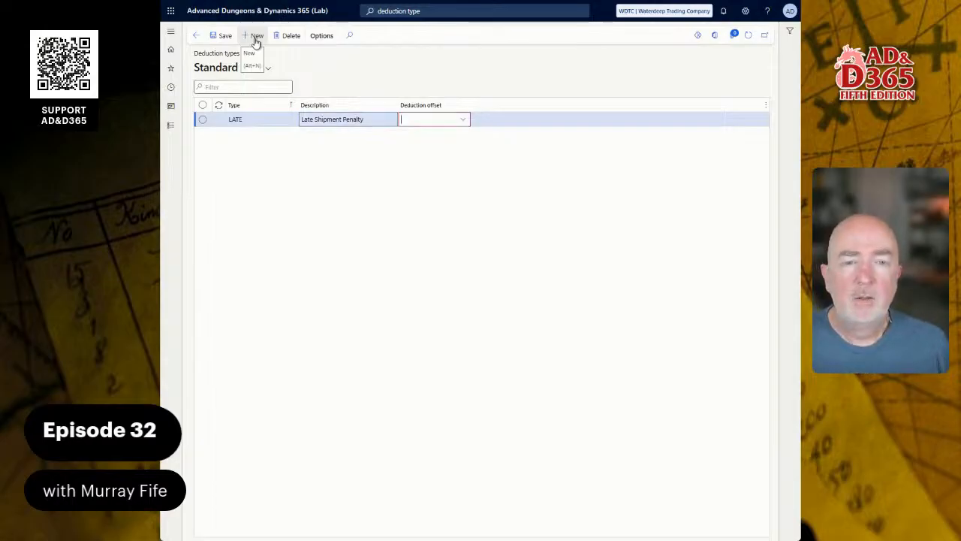
# Step: Set the LATE deduction offset account to 4450-WTC-204-101 using Deduction Expenses, WTC, Operations and Administration
pyautogui.write('ex')
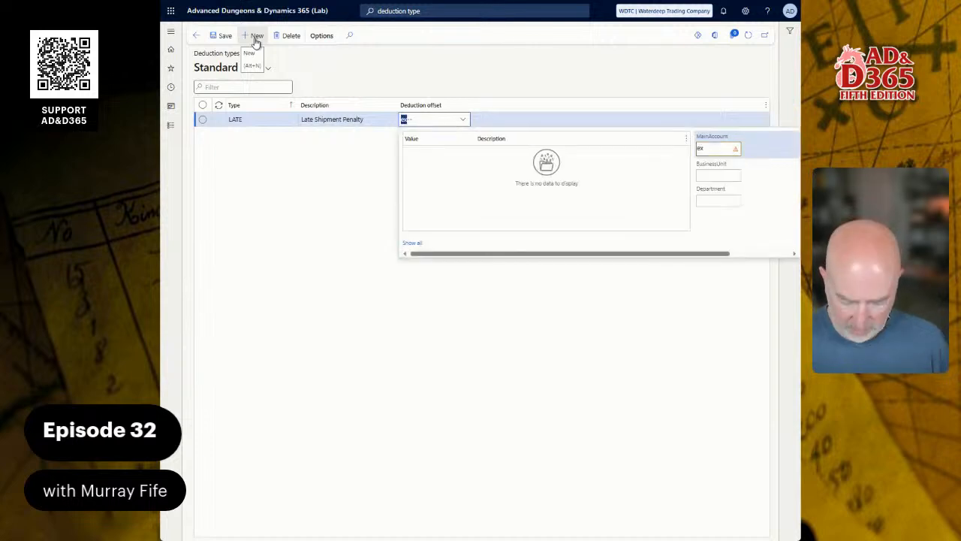
pyautogui.write('*exp')
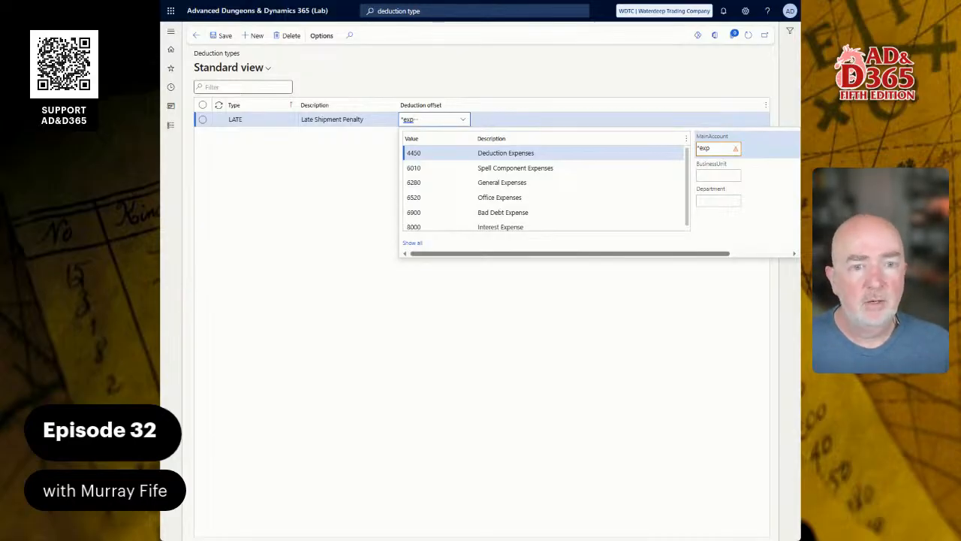
pyautogui.click(485, 153)
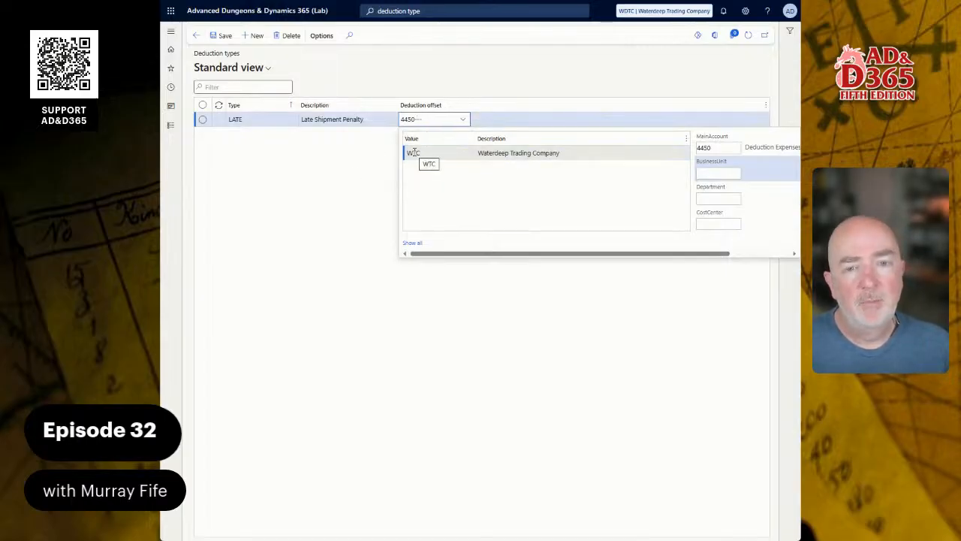
pyautogui.click(414, 152)
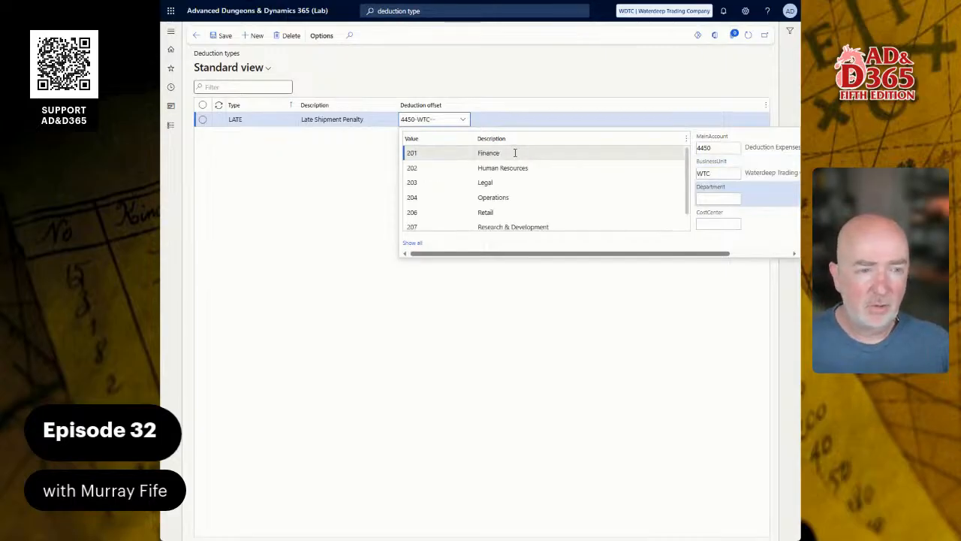
pyautogui.click(499, 198)
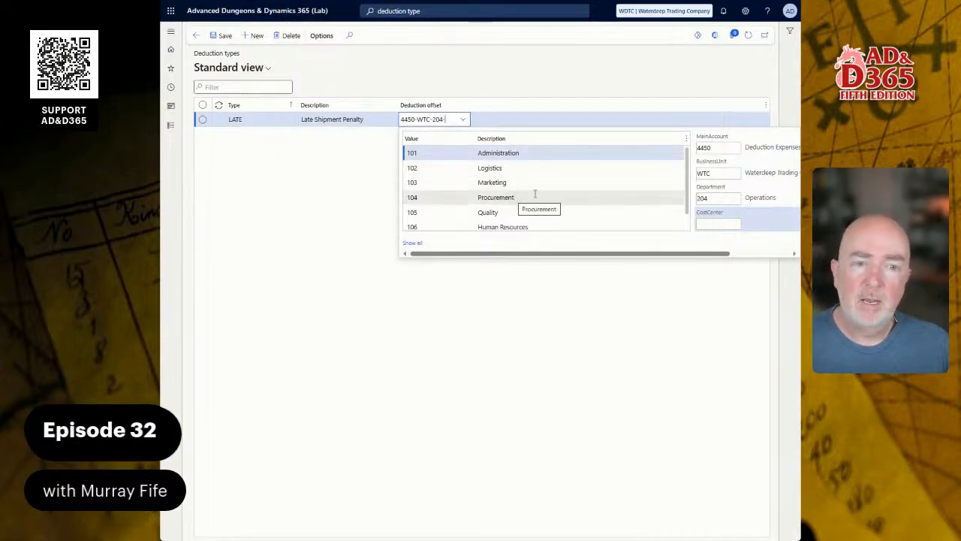
pyautogui.click(525, 153)
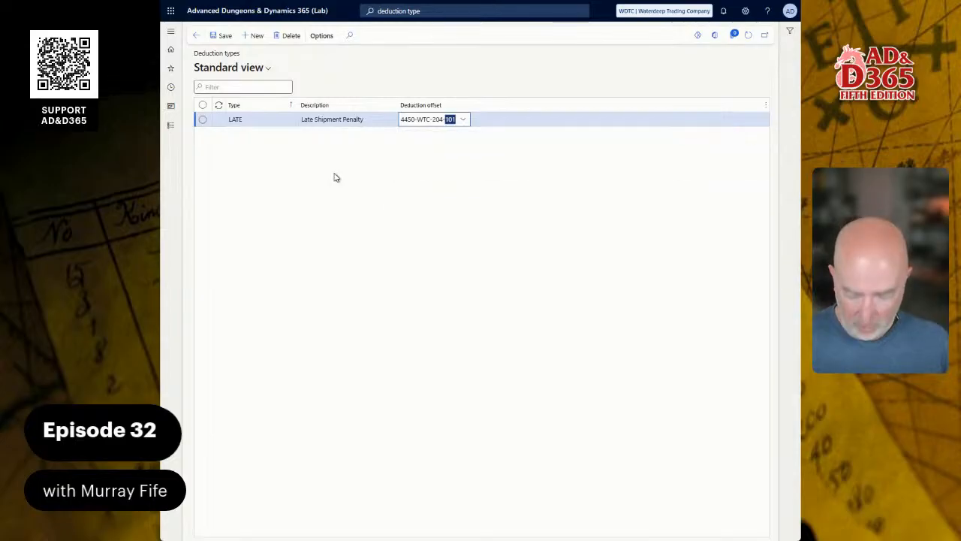
# Step: Remove the dimension segments from the LATE offset, leaving only main account 4450
pyautogui.click(412, 121)
pyautogui.click(418, 121)
pyautogui.hotkey('shift', 'End')
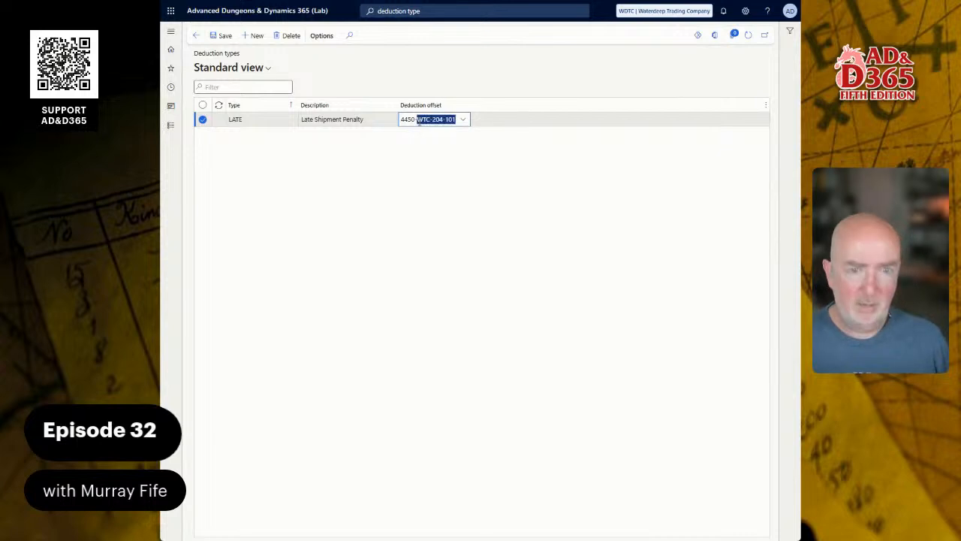
pyautogui.press('BackSpace')
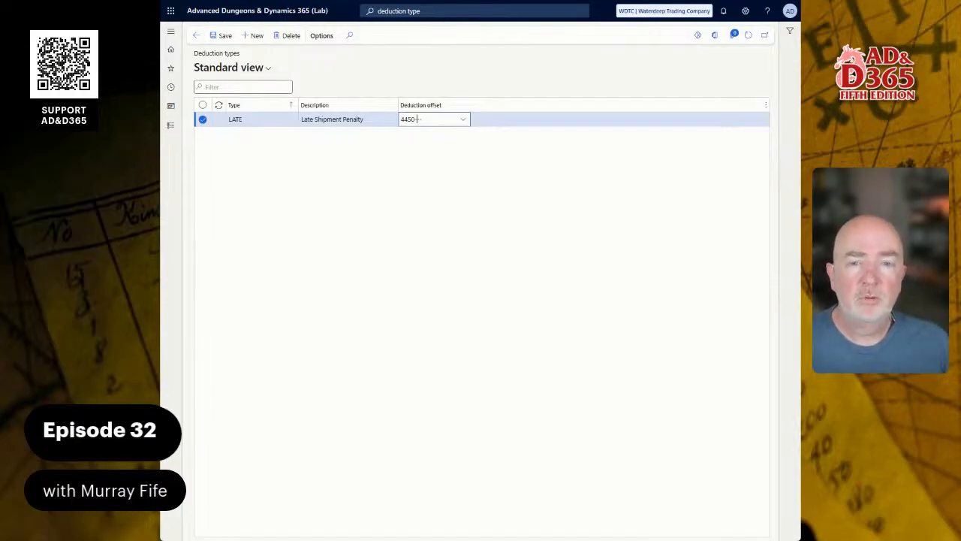
# Step: Add a deduction type UNKNOWN described as Unknown Deduction with offset account 4450
pyautogui.click(252, 117)
pyautogui.hotkey('alt', 'n')
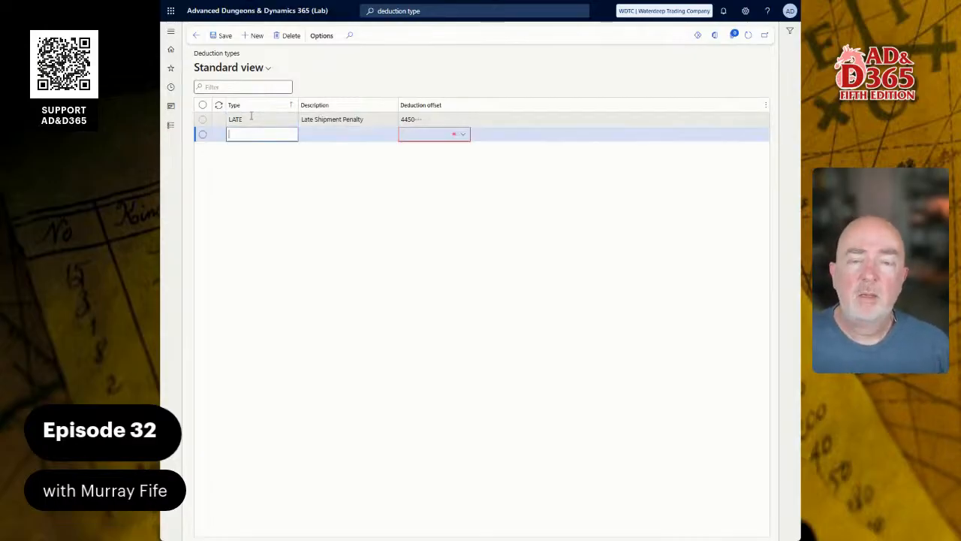
pyautogui.rightClick(259, 136)
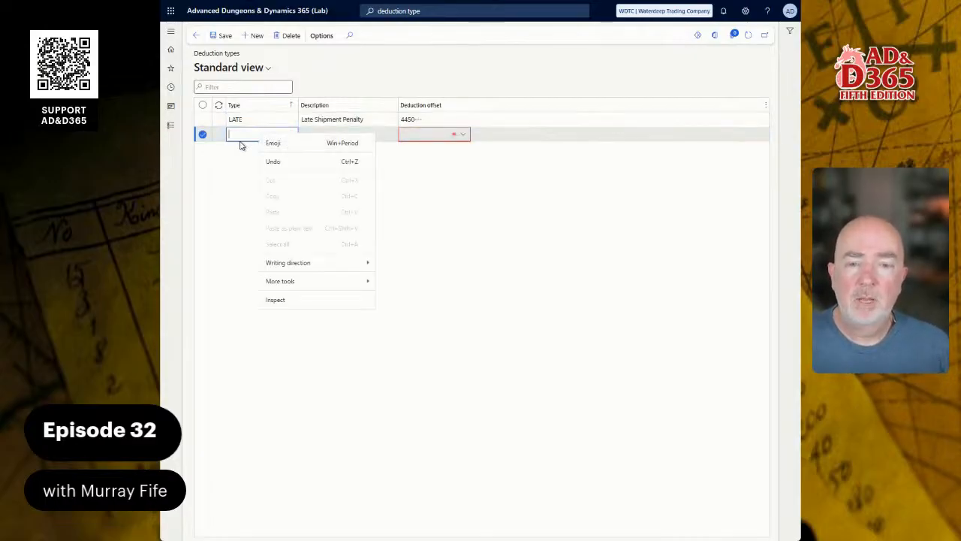
pyautogui.click(240, 145)
pyautogui.click(253, 138)
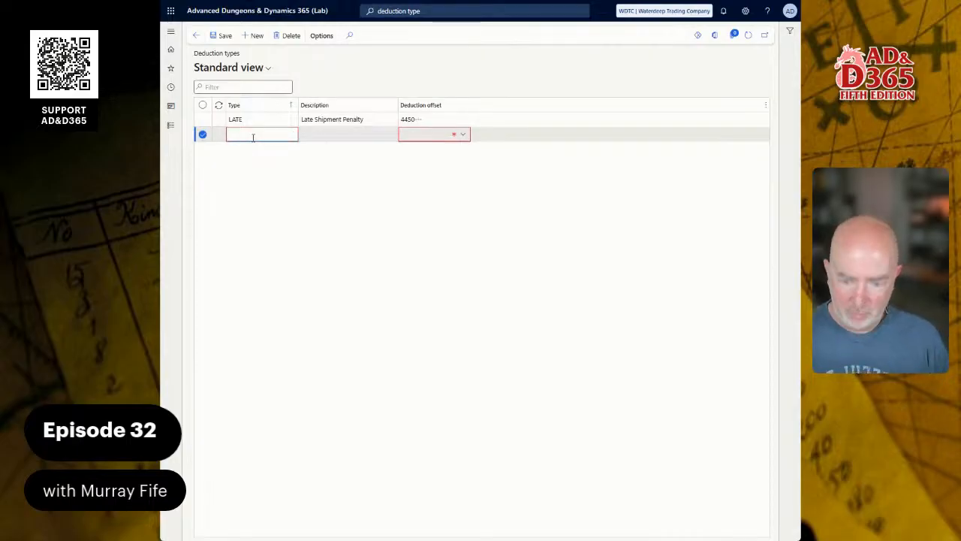
pyautogui.write('UNKNOWN')
pyautogui.press('Tab')
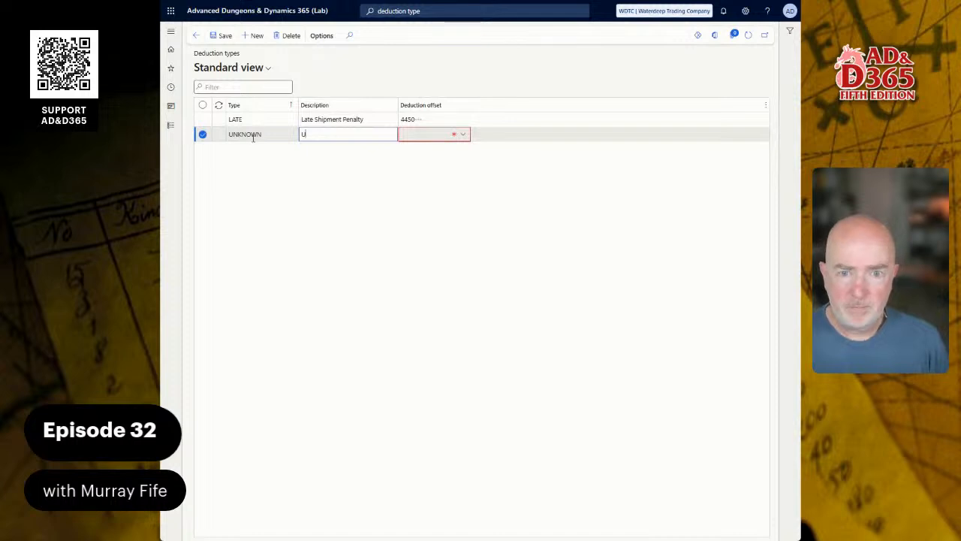
pyautogui.write('Unknown D')
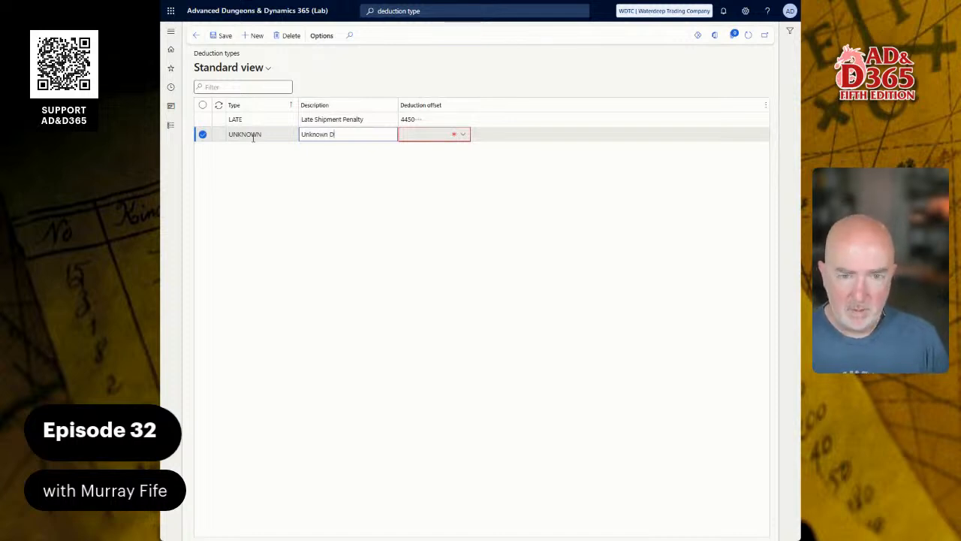
pyautogui.write('eduction')
pyautogui.press('Tab')
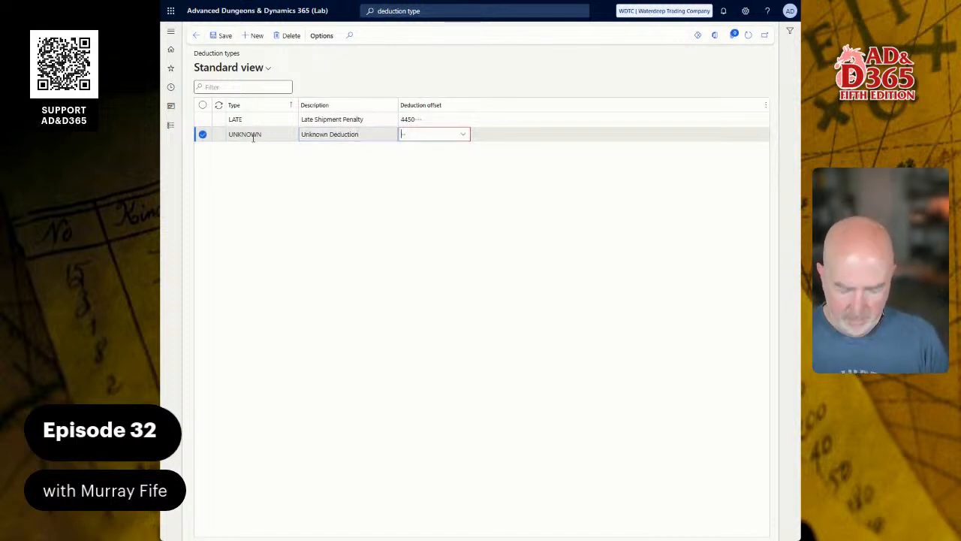
pyautogui.write('4450')
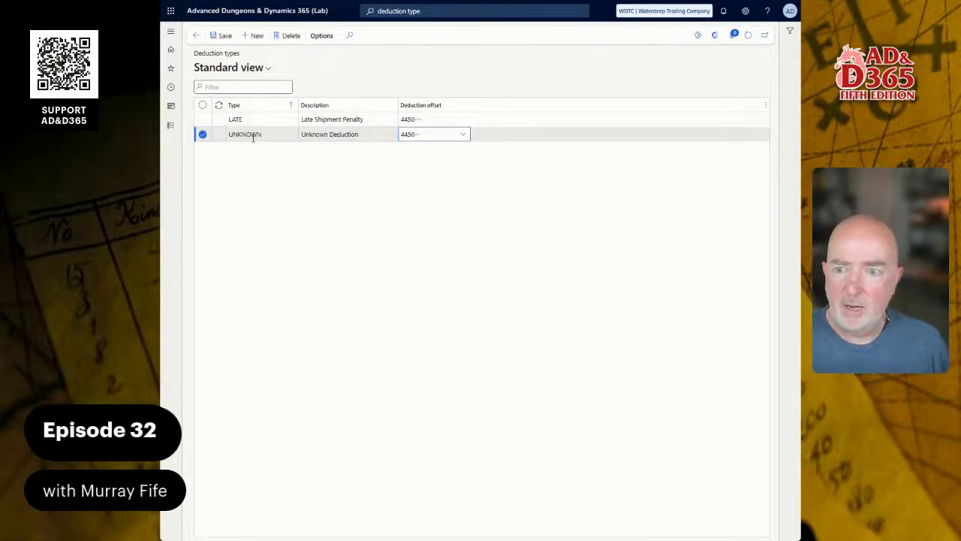
# Step: Add a deduction type PROMOTION described as Promotion Allowance with offset account 4450
pyautogui.hotkey('alt', 'n')
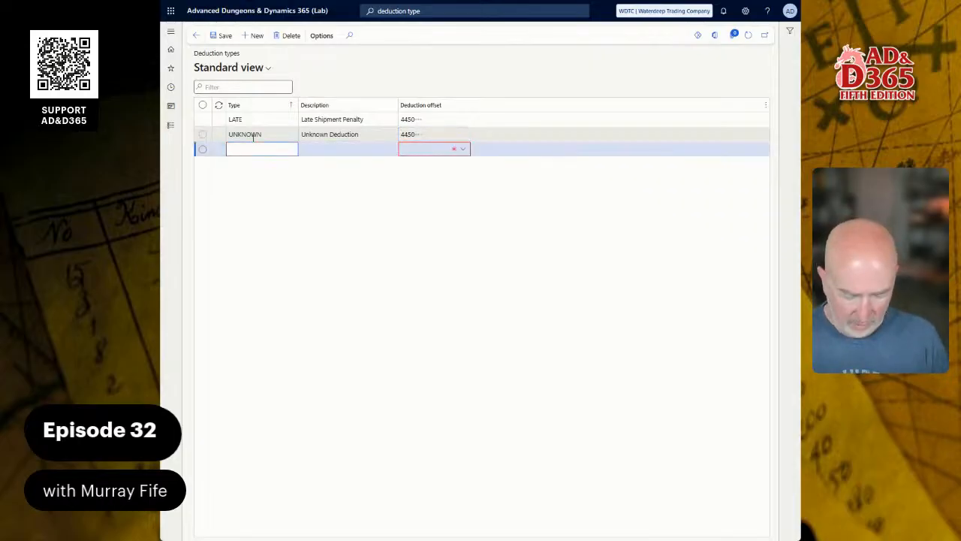
pyautogui.write('PRO')
pyautogui.write('MP')
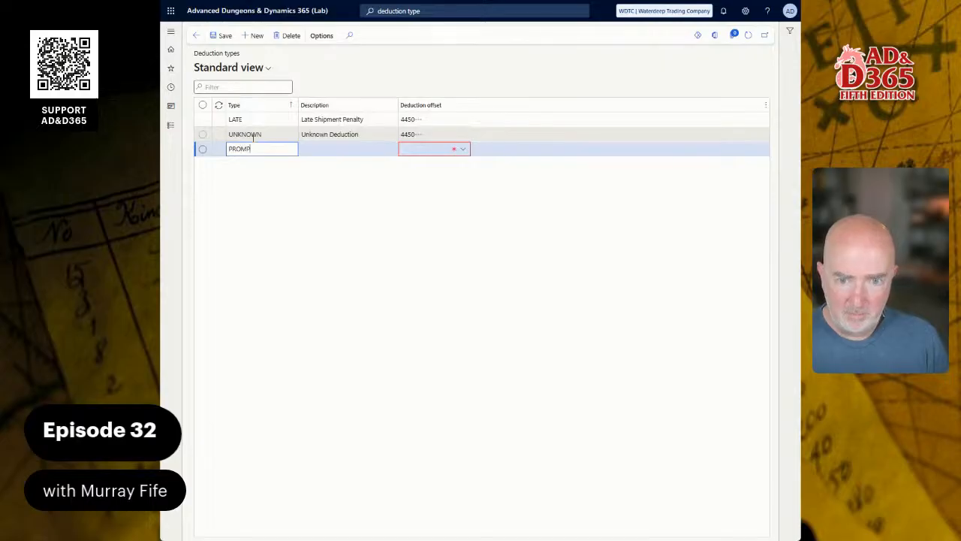
pyautogui.write('TION')
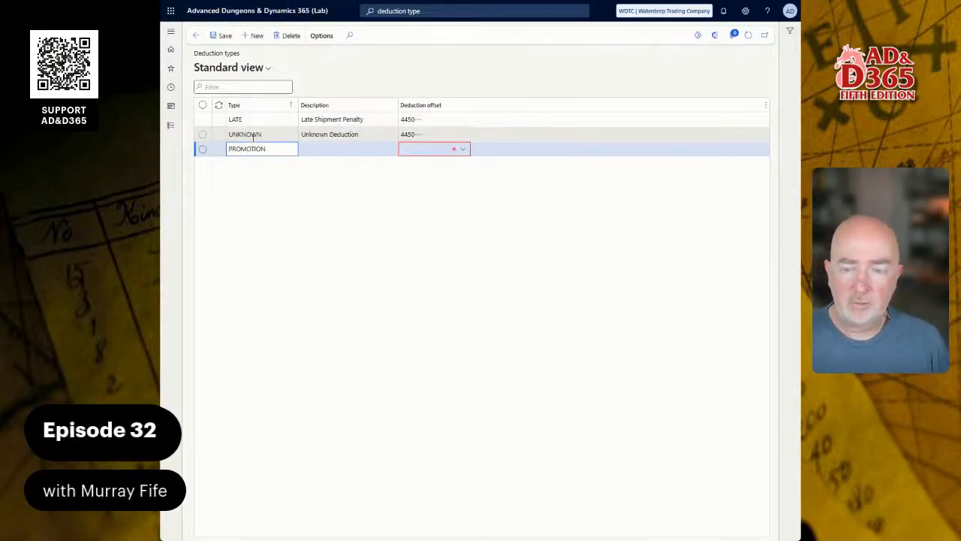
pyautogui.press('Tab')
pyautogui.write('P')
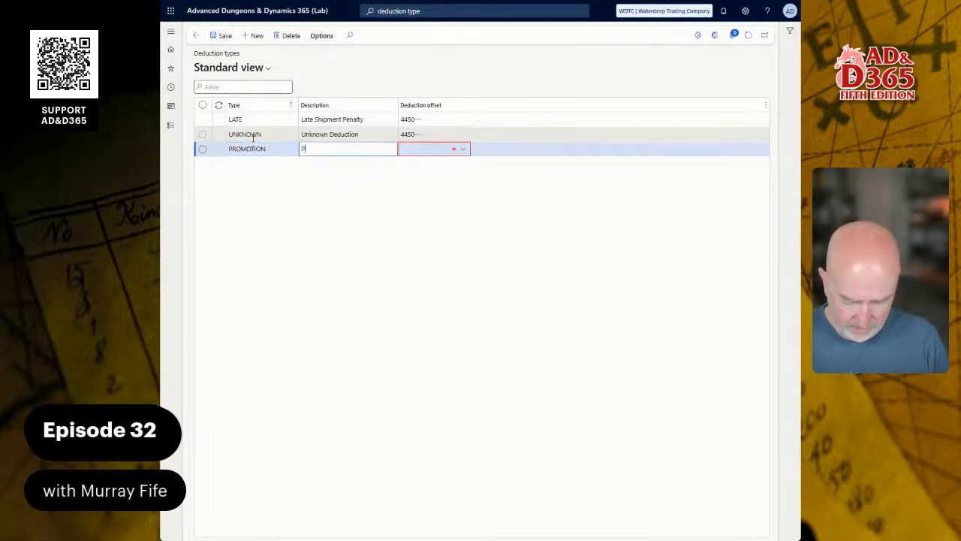
pyautogui.write('romp')
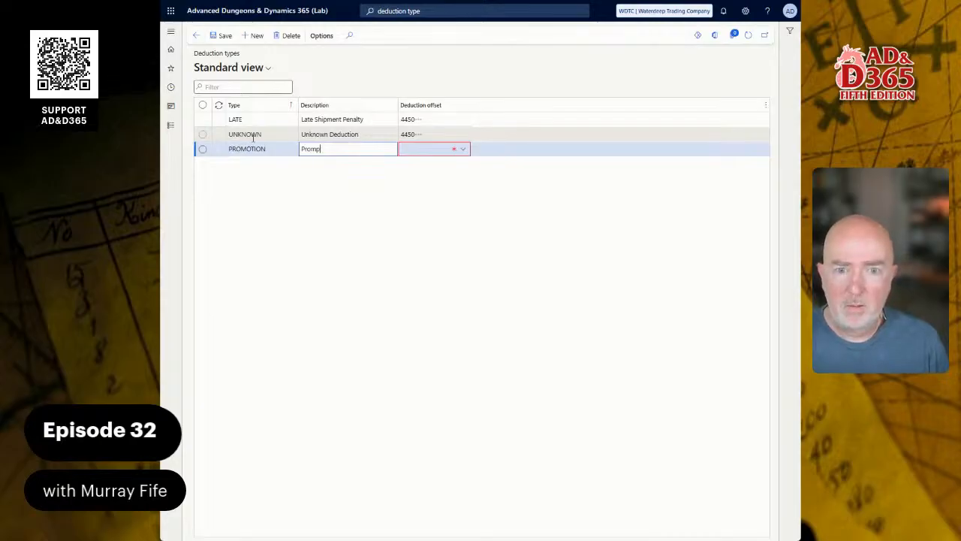
pyautogui.press('BackSpace')
pyautogui.write('otion')
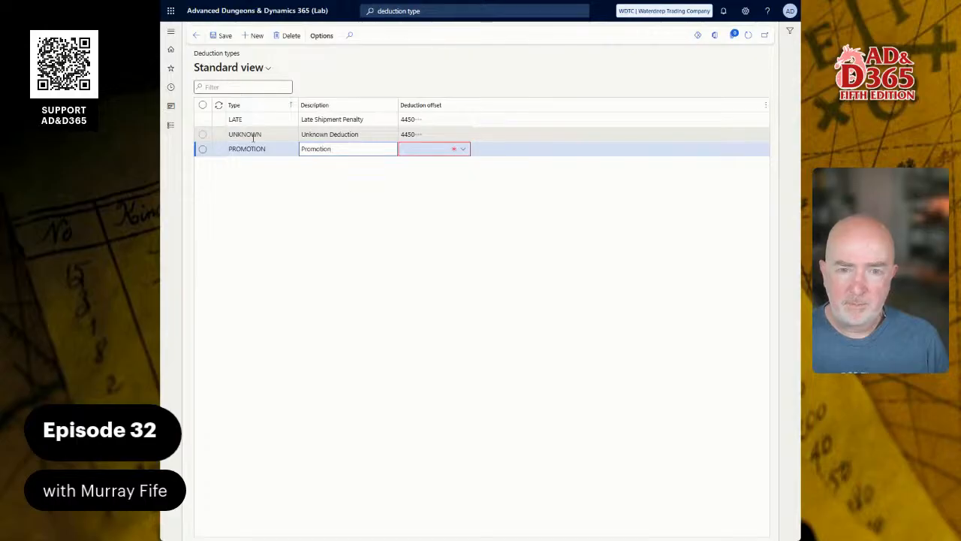
pyautogui.write(' All')
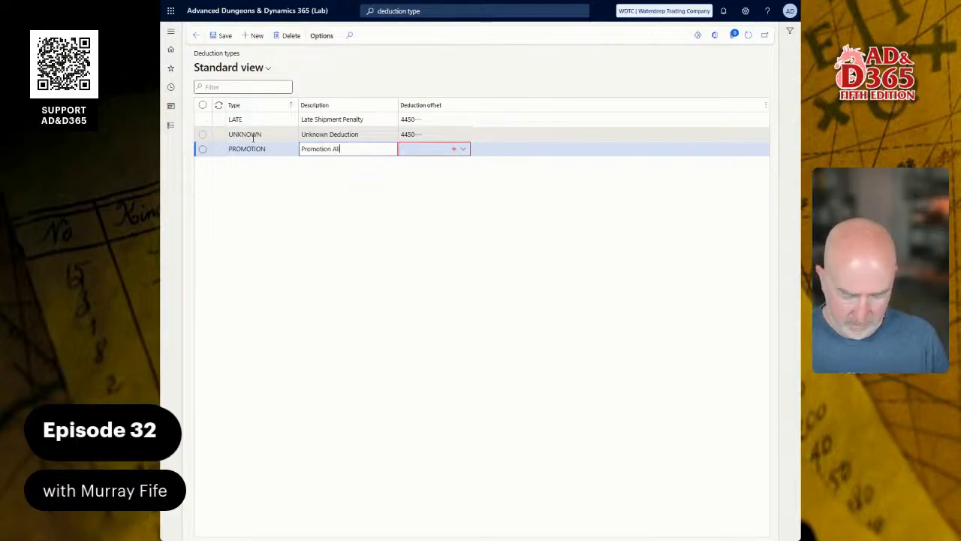
pyautogui.write('owance')
pyautogui.press('Tab')
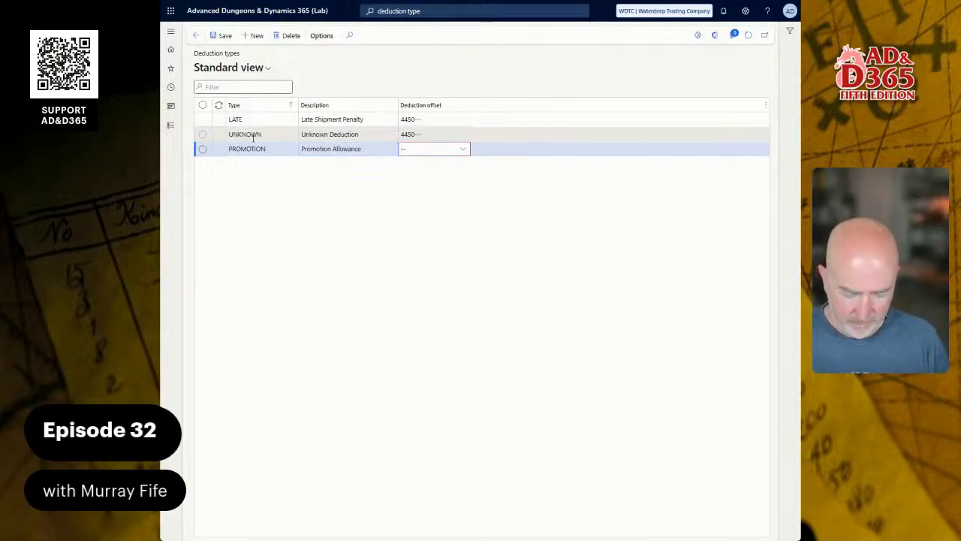
pyautogui.write('4450')
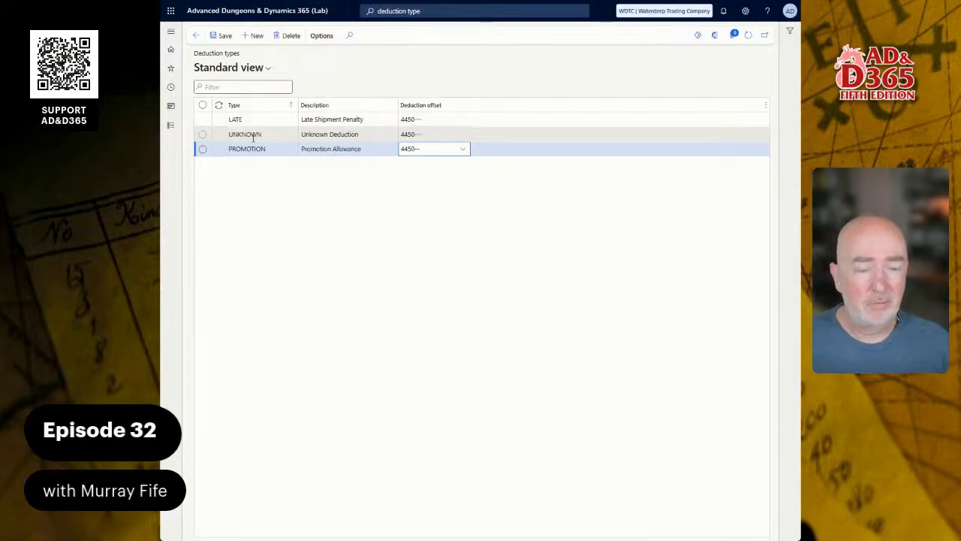
# Step: Add a deduction type FREIGHT described as Freight Charge Allowance with offset account 4450
pyautogui.hotkey('alt', 'n')
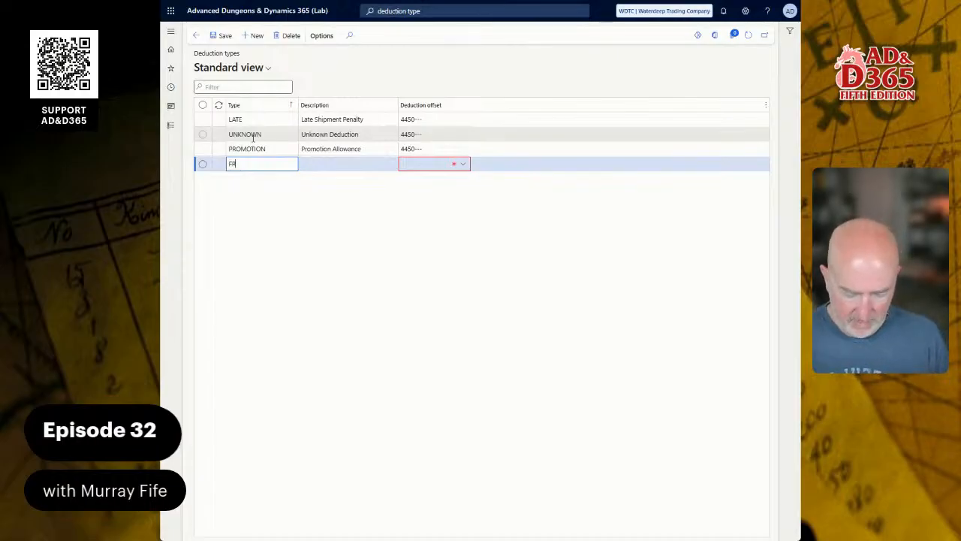
pyautogui.write('FREIGHT')
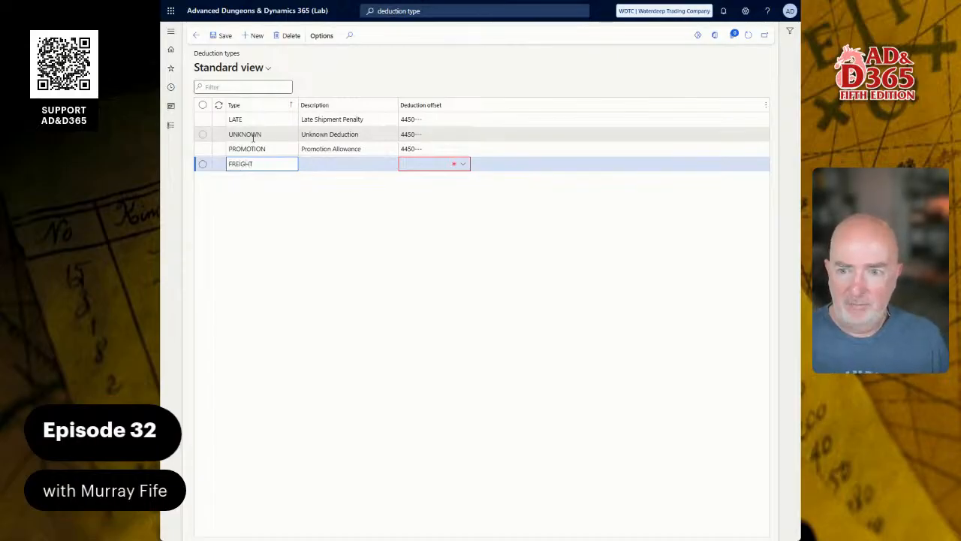
pyautogui.press('Tab')
pyautogui.write('Fr')
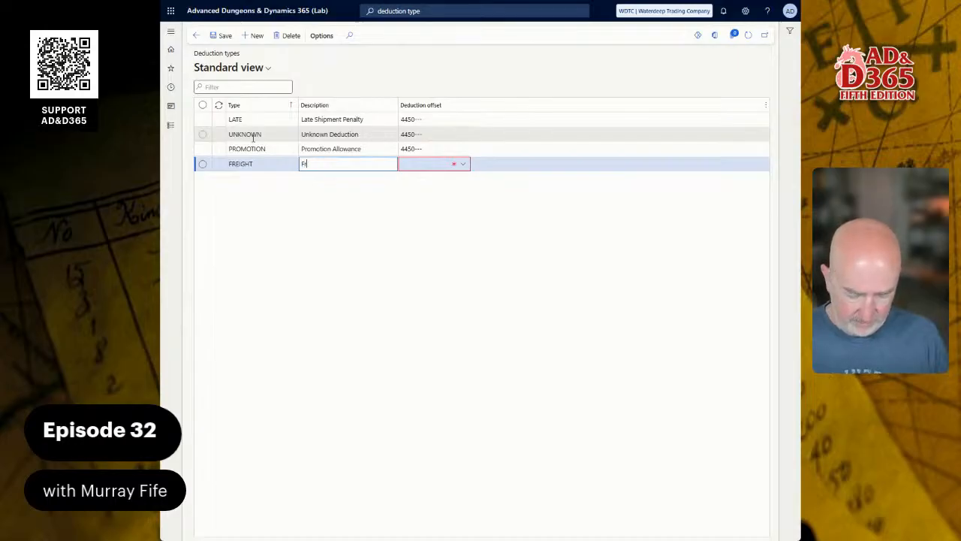
pyautogui.write('eight')
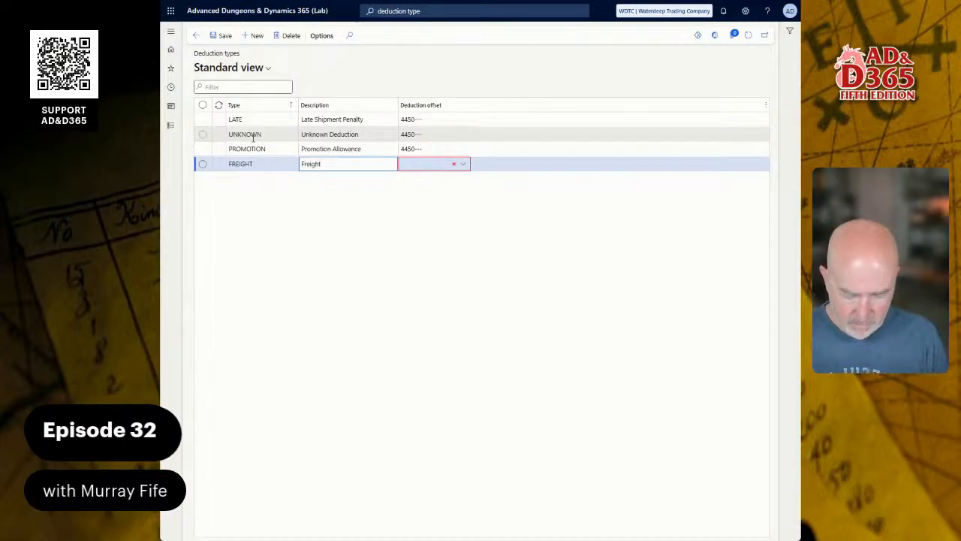
pyautogui.write(' Charge')
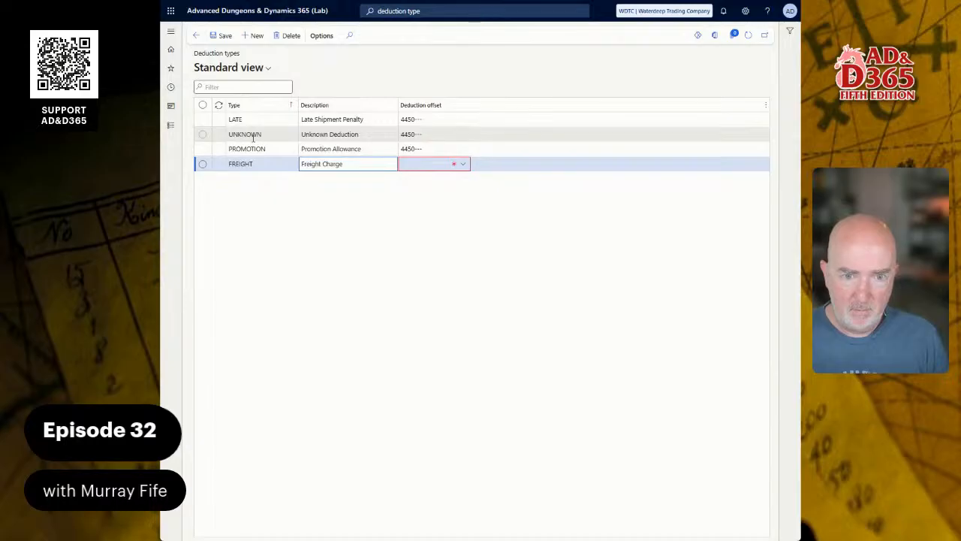
pyautogui.write(' Allowance')
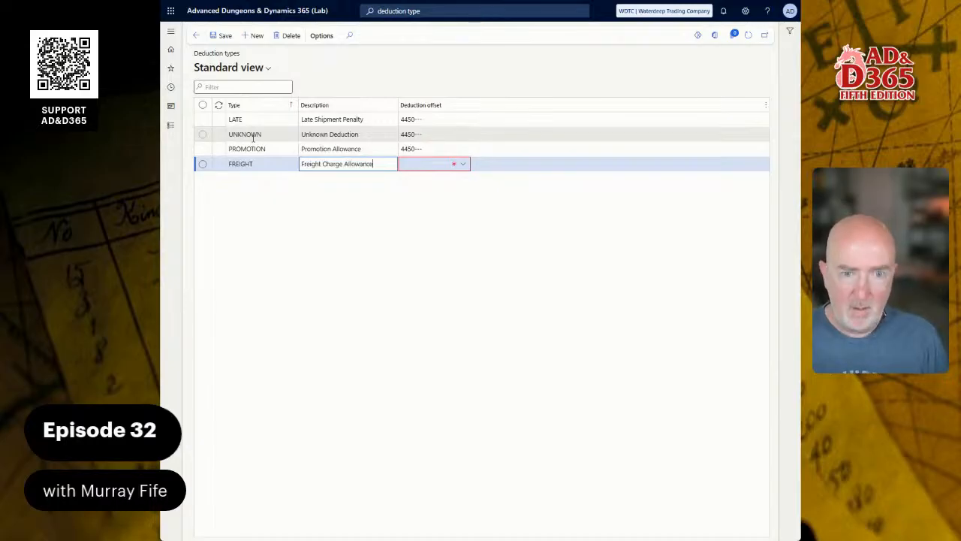
pyautogui.press('Tab')
pyautogui.write('4450')
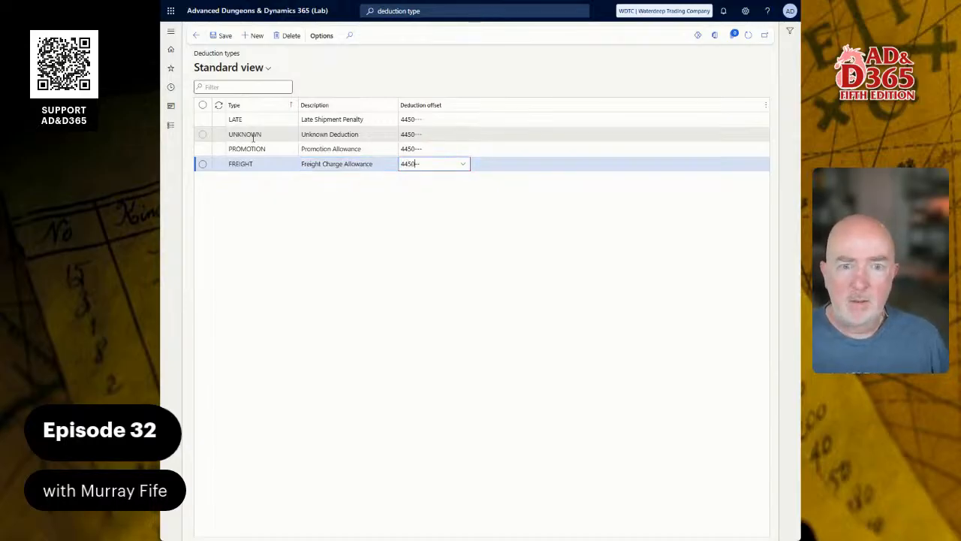
# Step: Add a deduction type ADMINISTRATION described as Administration Deduction with offset account 4450
pyautogui.press('Down')
pyautogui.write('ADMI')
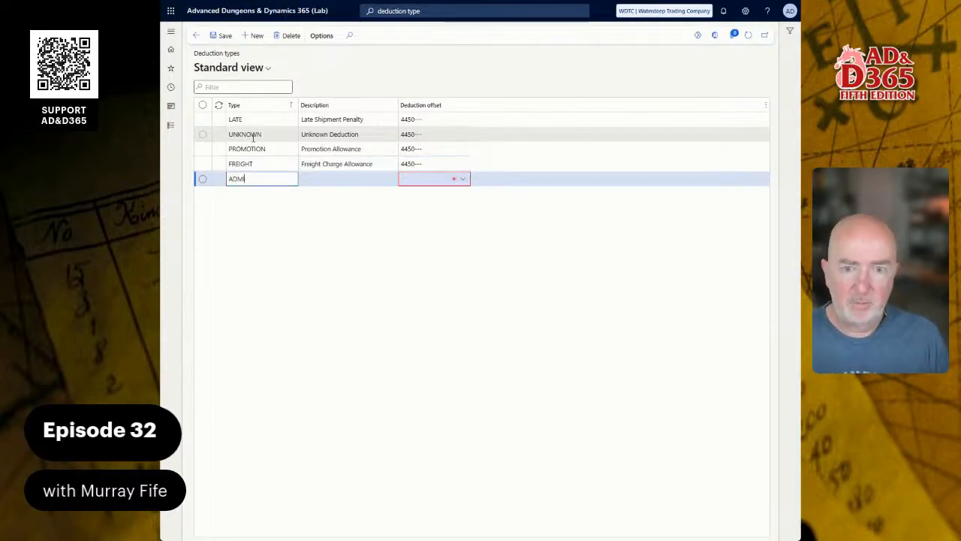
pyautogui.write('NIS')
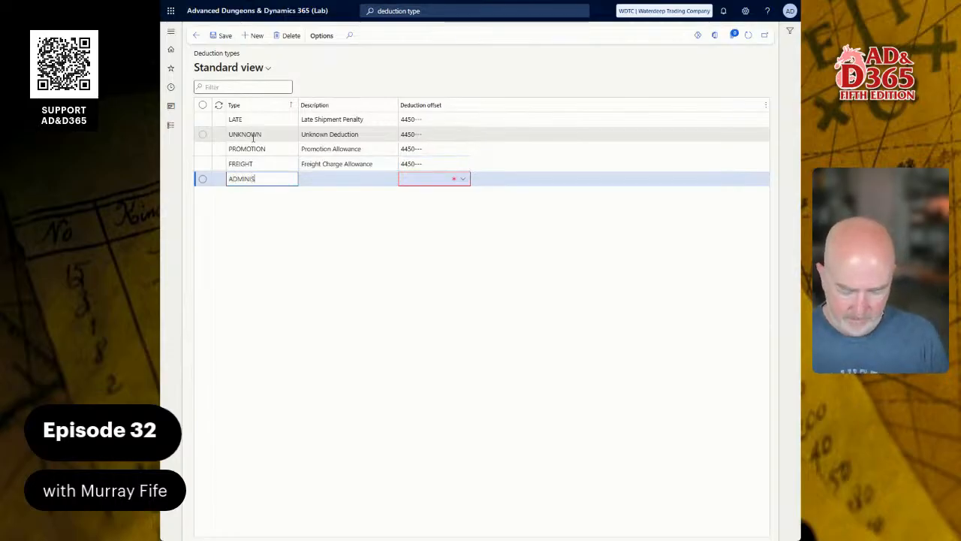
pyautogui.write('TRATION')
pyautogui.press('Tab')
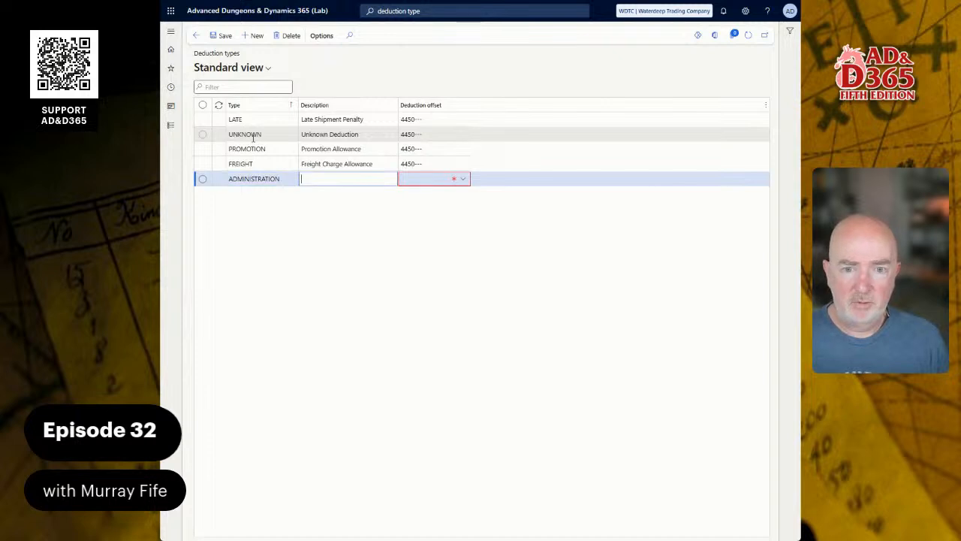
pyautogui.write('Adm')
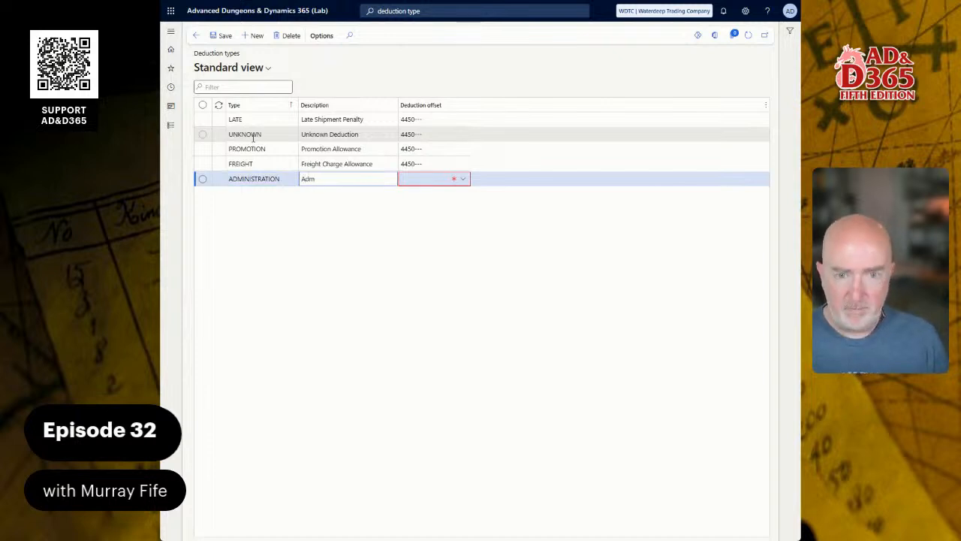
pyautogui.write('inistration ')
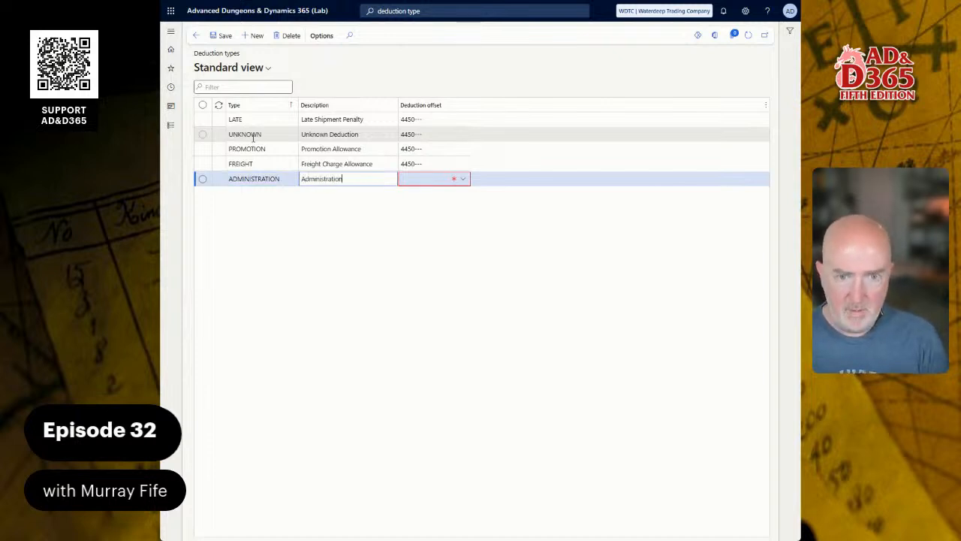
pyautogui.write('A')
pyautogui.press('BackSpace')
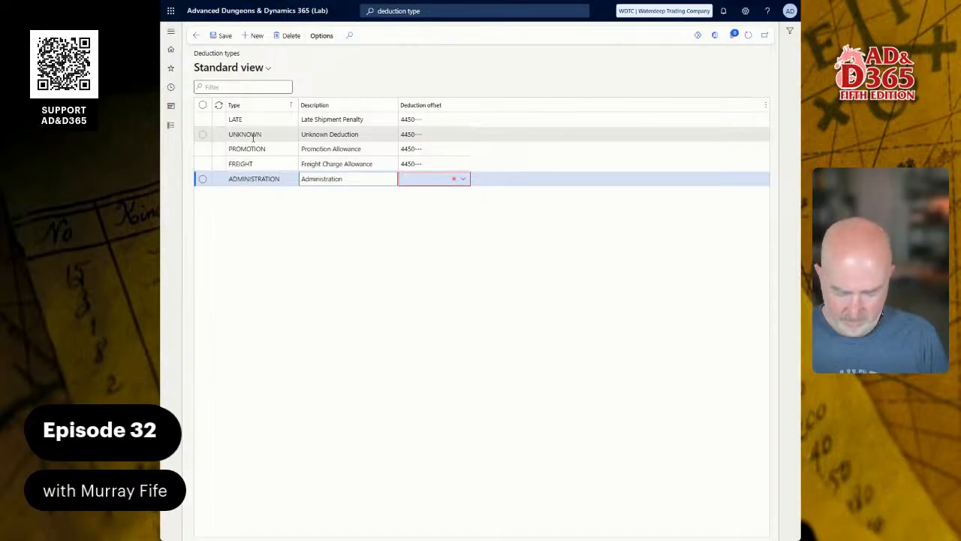
pyautogui.write('Deduction')
pyautogui.press('Tab')
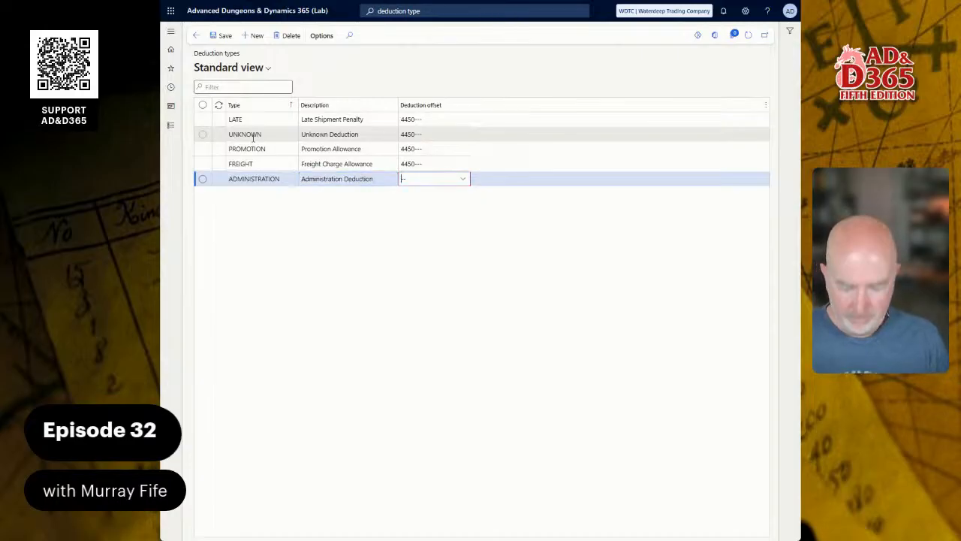
pyautogui.write('4450---')
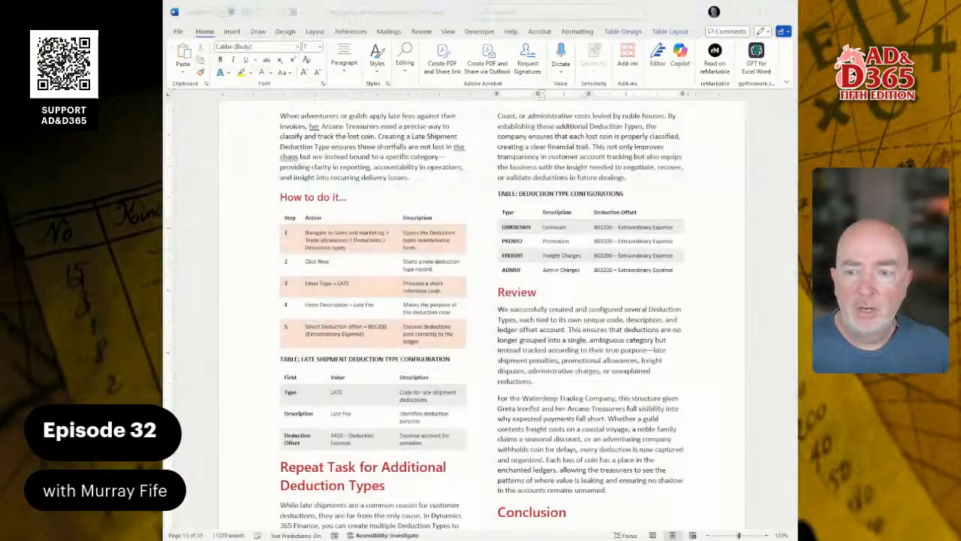
pyautogui.scroll(-15, 480, 316)
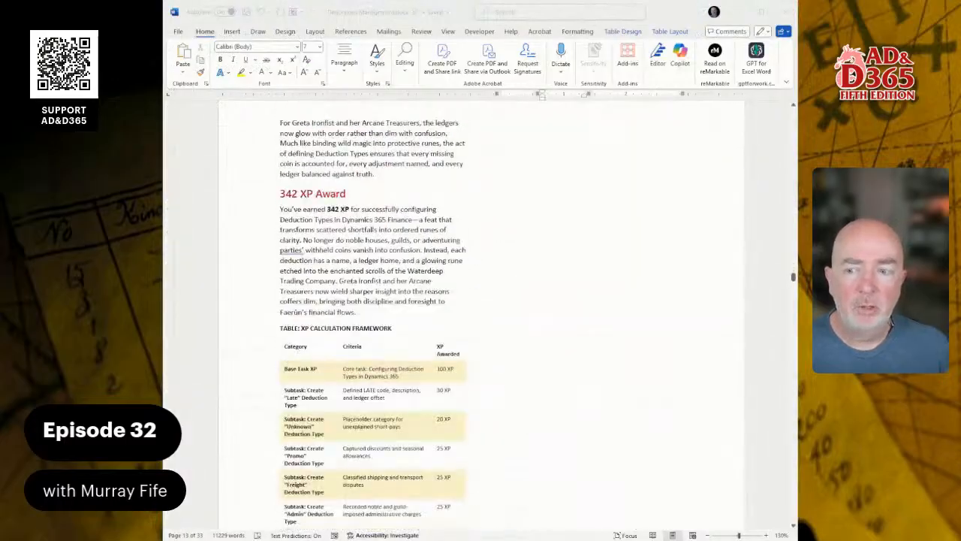
pyautogui.scroll(-15, 481, 316)
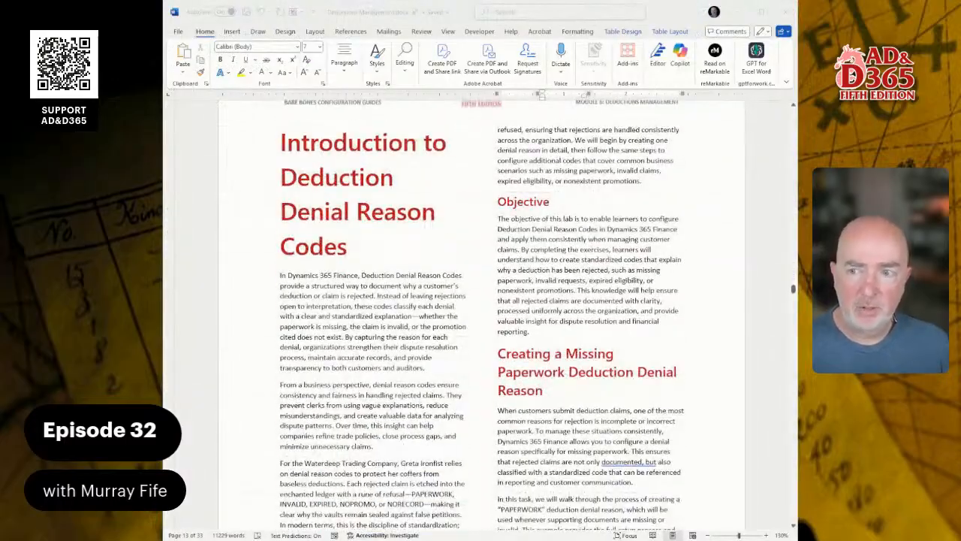
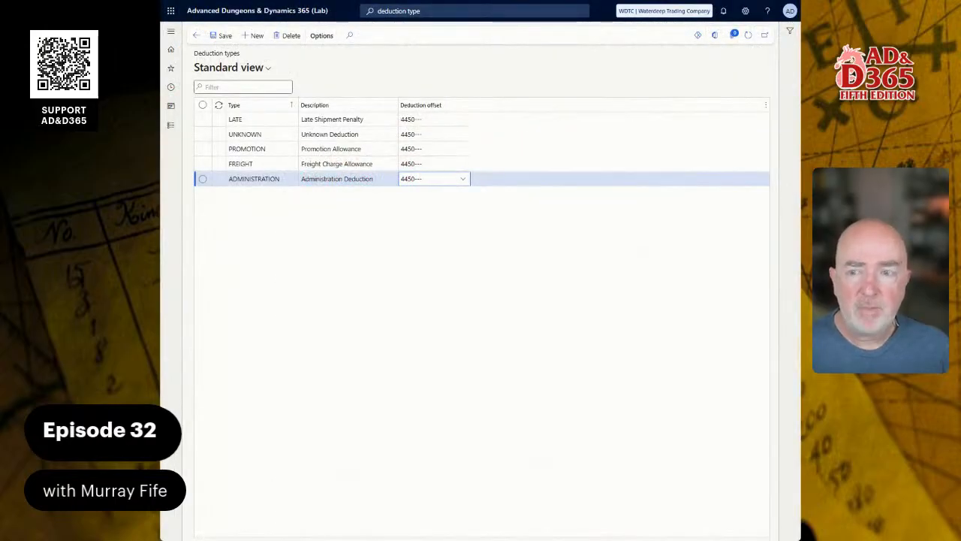
# Step: Open the Deduction denial reasons page by searching for deduction den
pyautogui.click(242, 14)
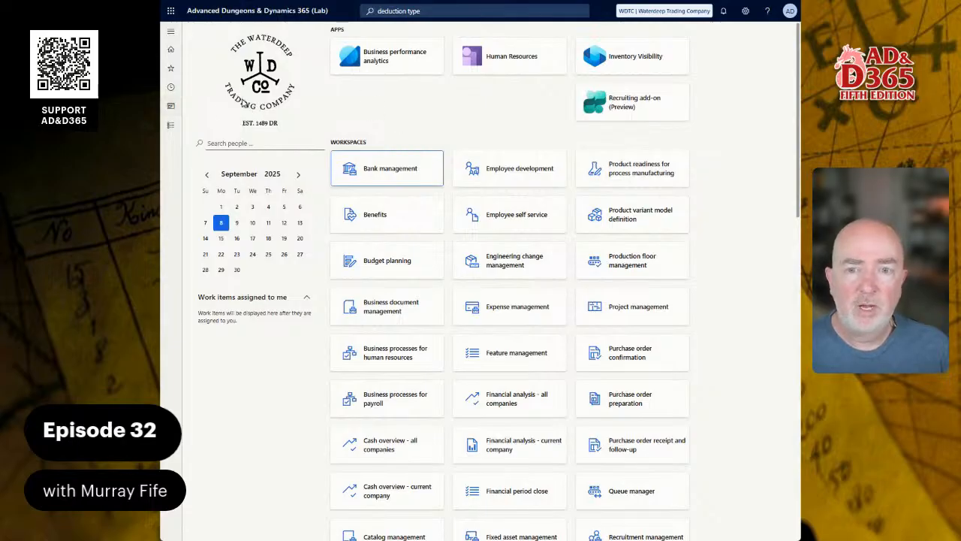
pyautogui.click(172, 125)
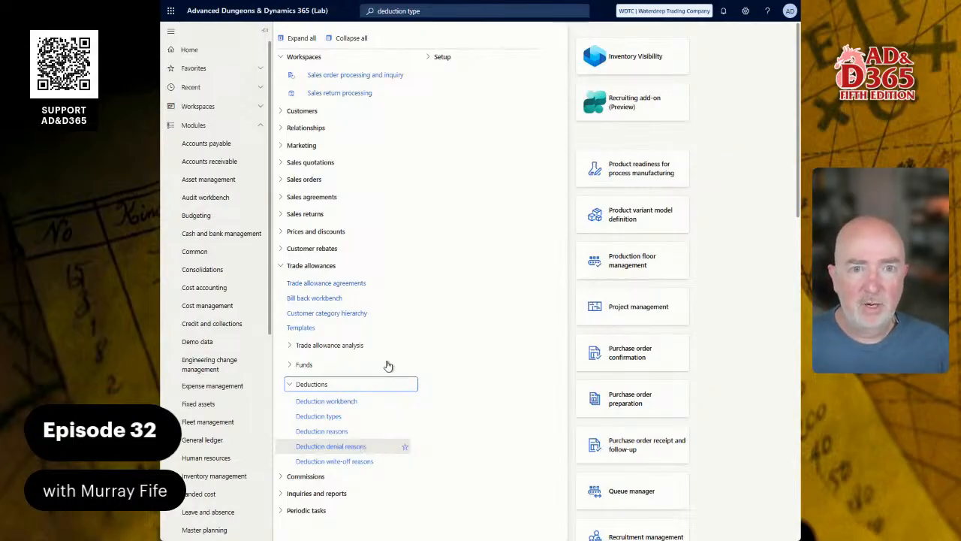
pyautogui.click(435, 9)
pyautogui.doubleClick(435, 9)
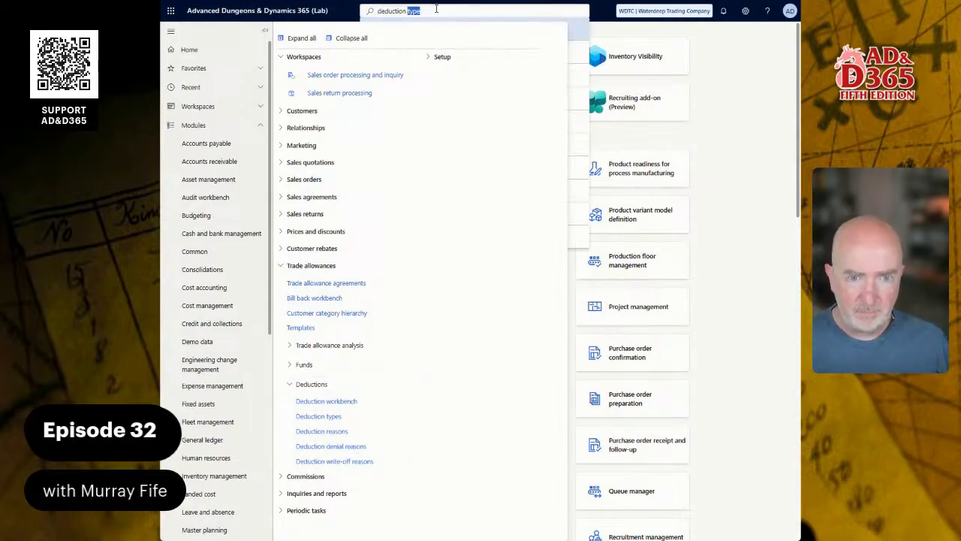
pyautogui.write('den')
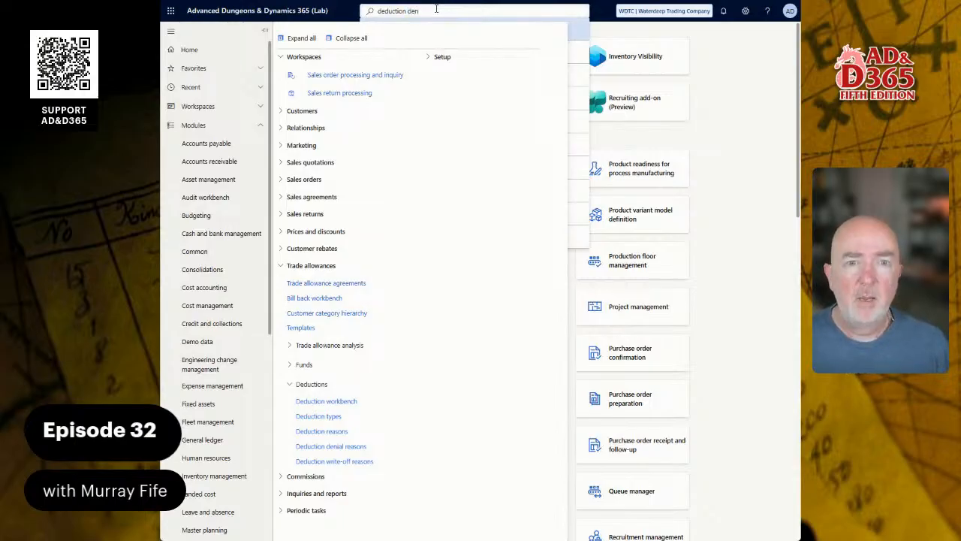
pyautogui.click(739, 98)
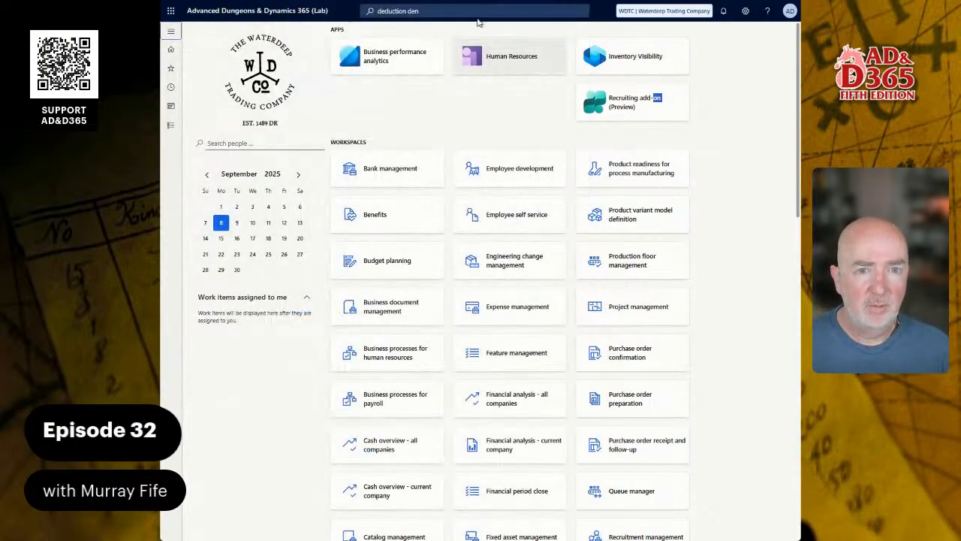
pyautogui.click(471, 14)
pyautogui.click(399, 27)
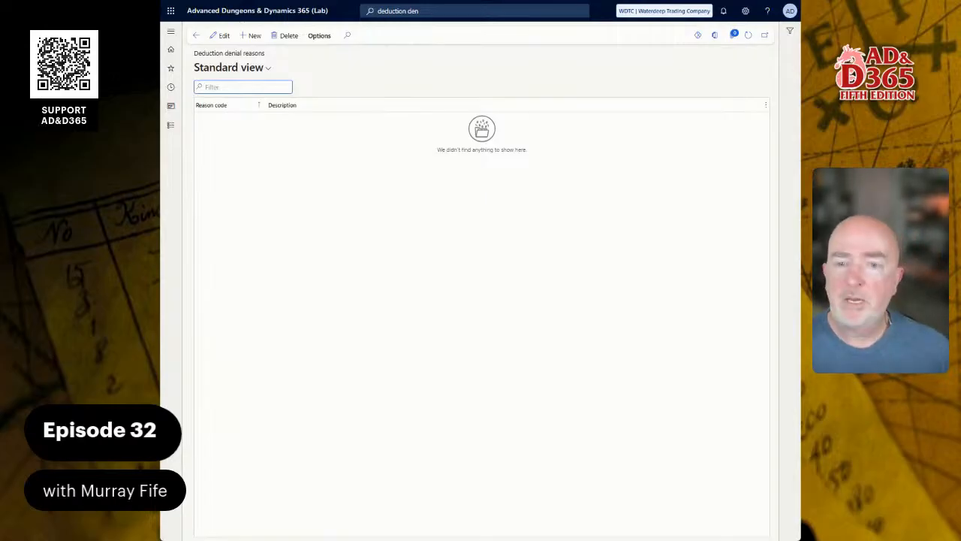
# Step: Add a deduction denial reason PAPERWORK described as Paperwork Incorrect
pyautogui.click(254, 35)
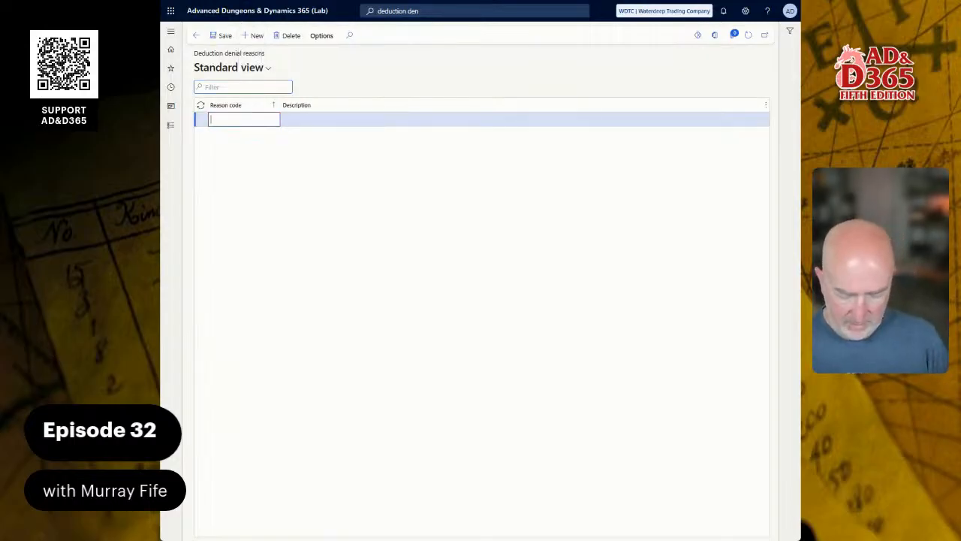
pyautogui.write('PAPERWORK')
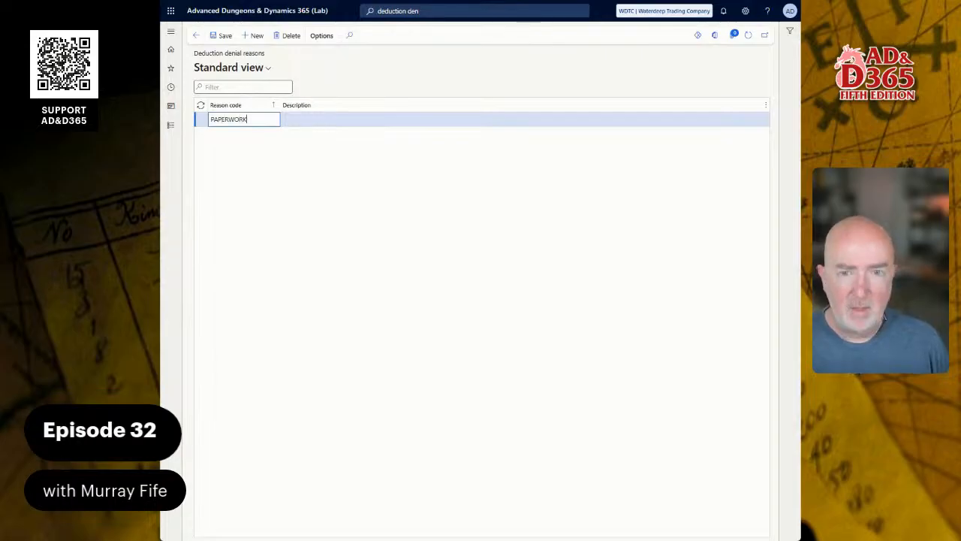
pyautogui.press('Tab')
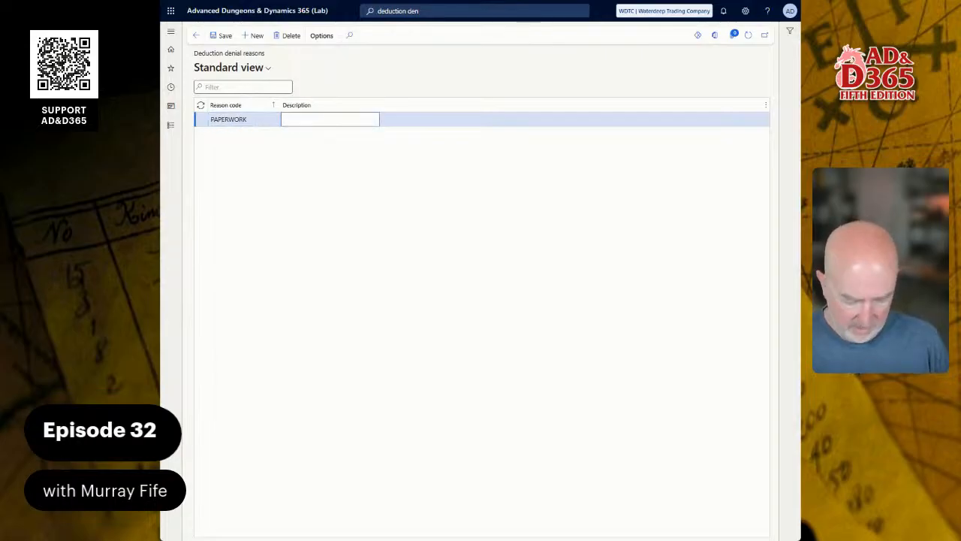
pyautogui.write('Paper')
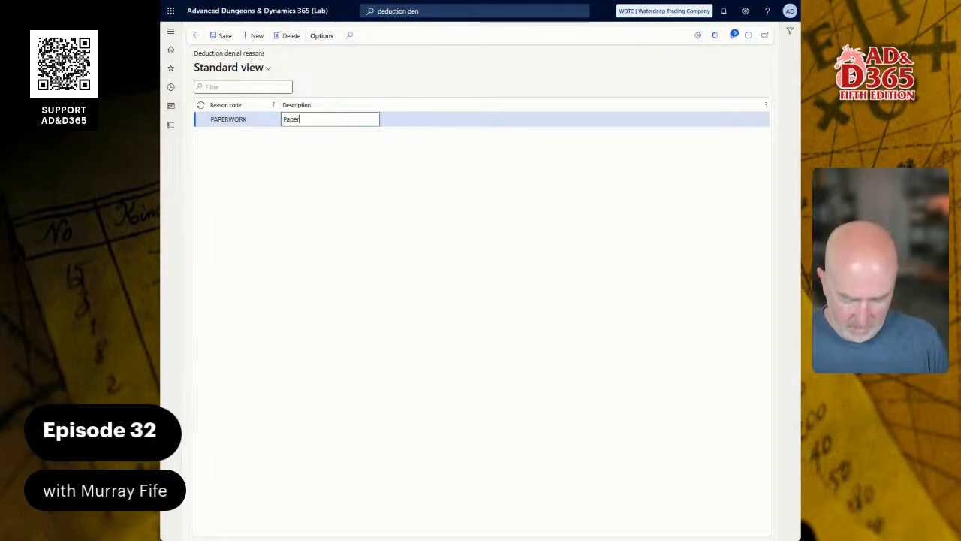
pyautogui.write('work Incorrect')
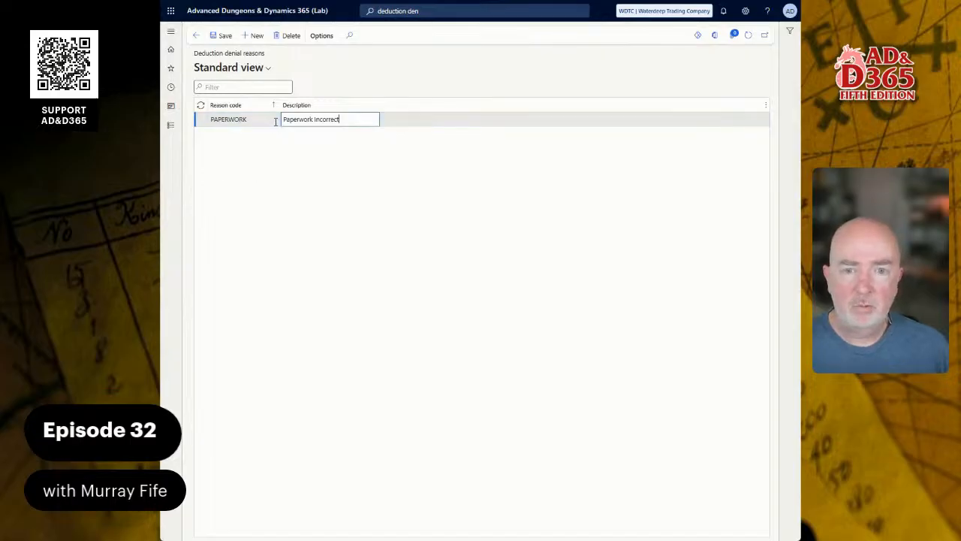
pyautogui.press('Down')
# Step: Add a deduction denial reason INVALID described as Invalid Deduction
pyautogui.write('INVALID')
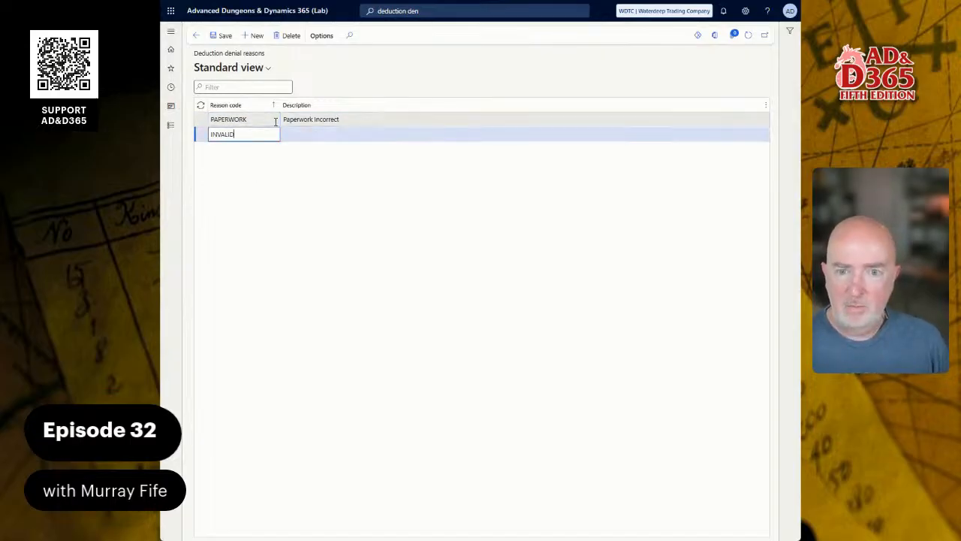
pyautogui.press('Tab')
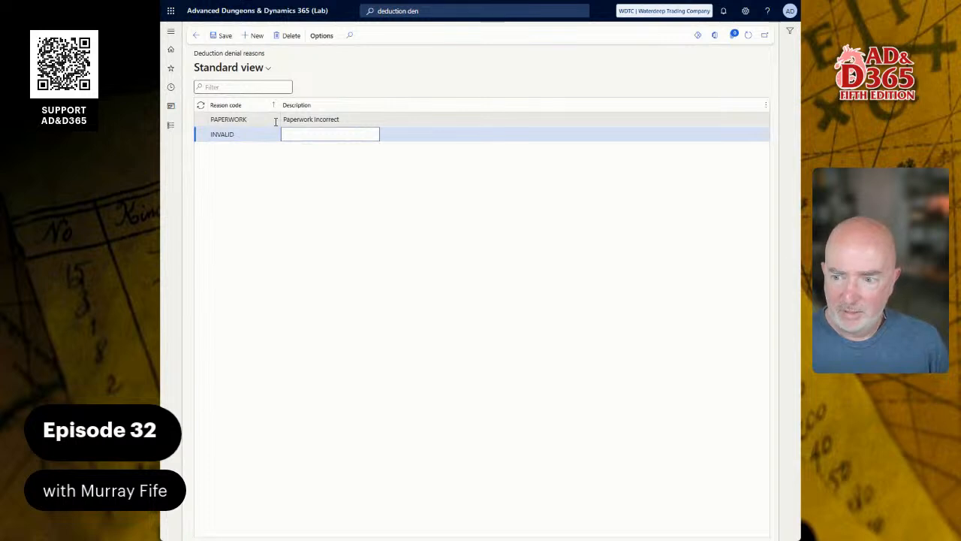
pyautogui.press('BackSpace')
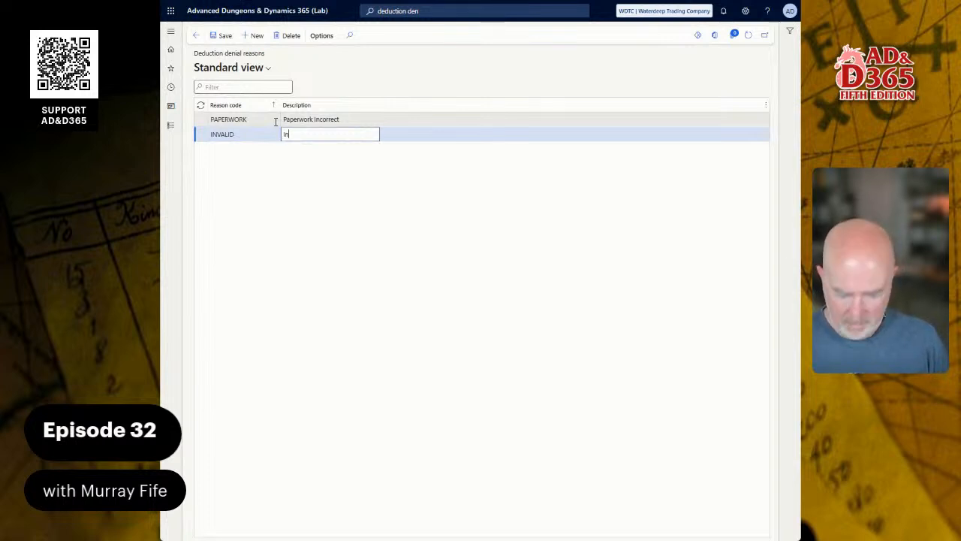
pyautogui.write('Invalid De')
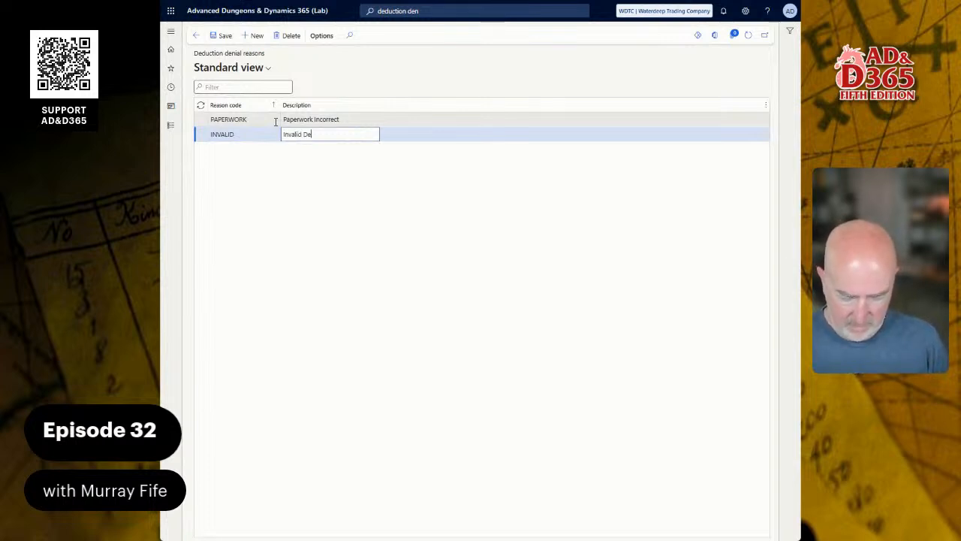
pyautogui.write('duction')
pyautogui.press('Down')
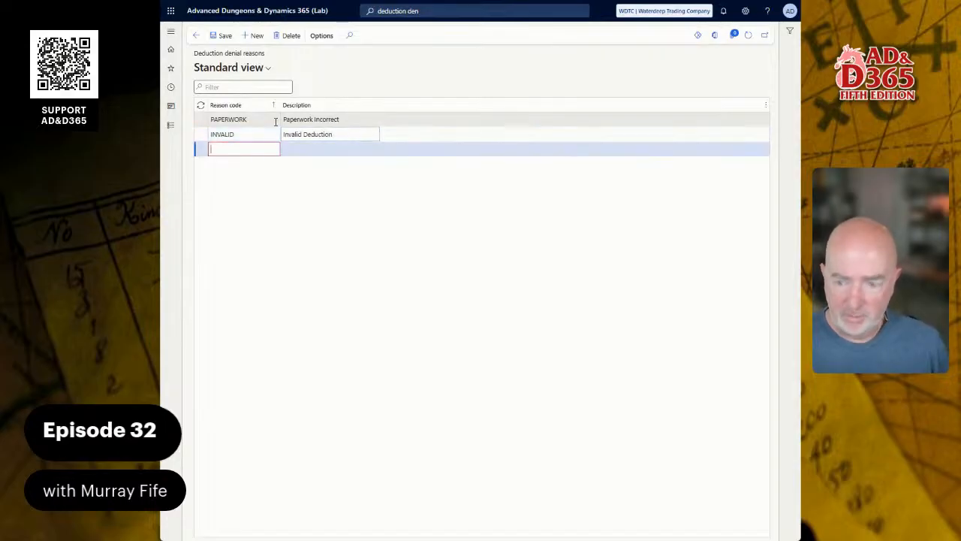
# Step: Add a denial reason EXPIRED described as Deduction Eligibility Expired, applying the spelling suggestion for Eligibility
pyautogui.write('EXP')
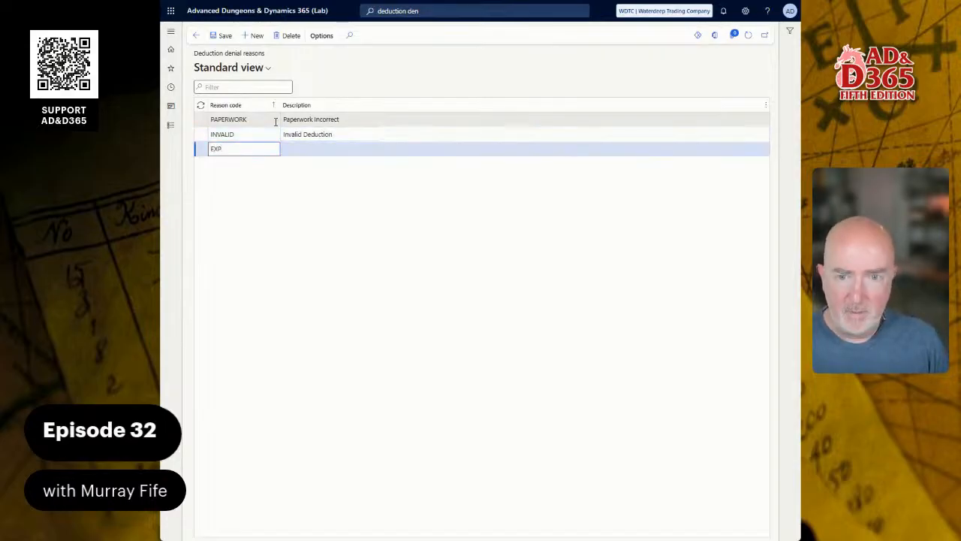
pyautogui.write('IRES')
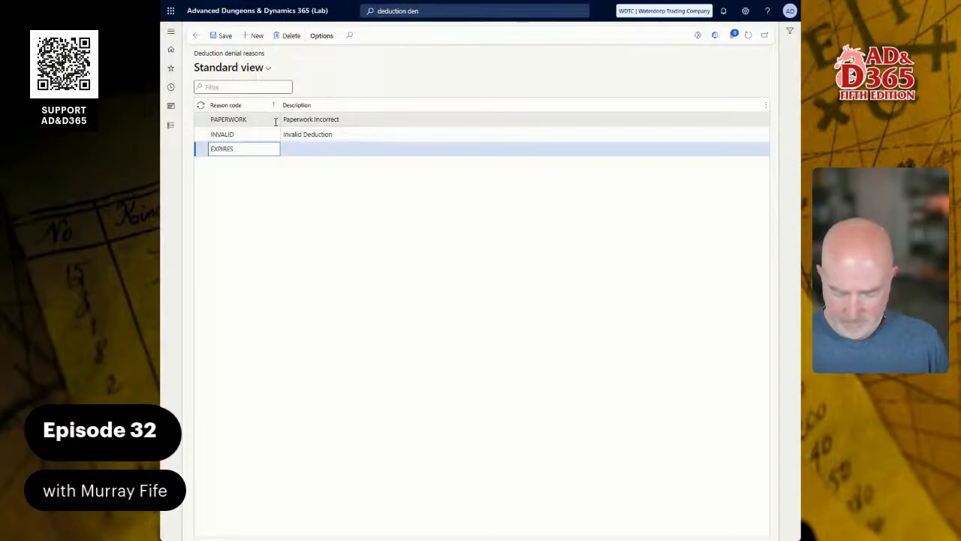
pyautogui.press('Tab')
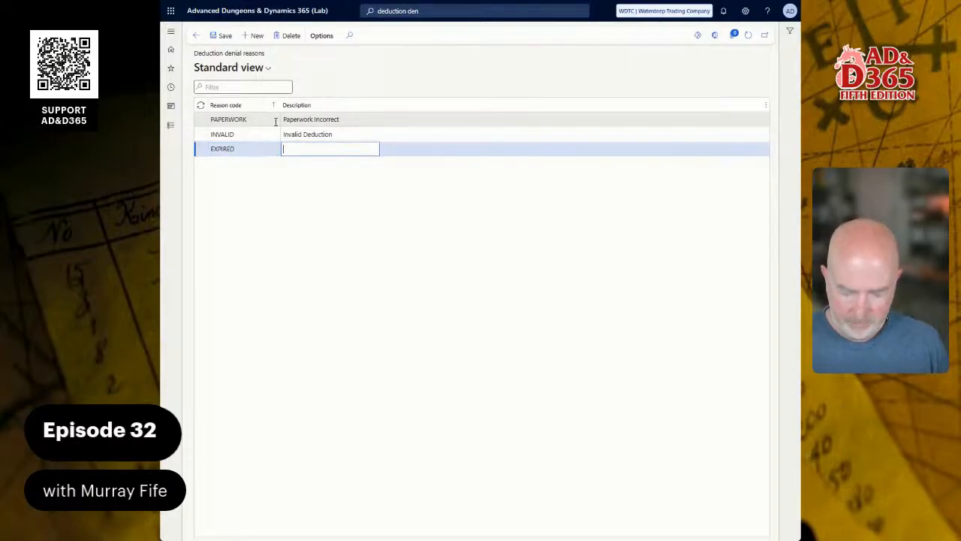
pyautogui.write('Deductio')
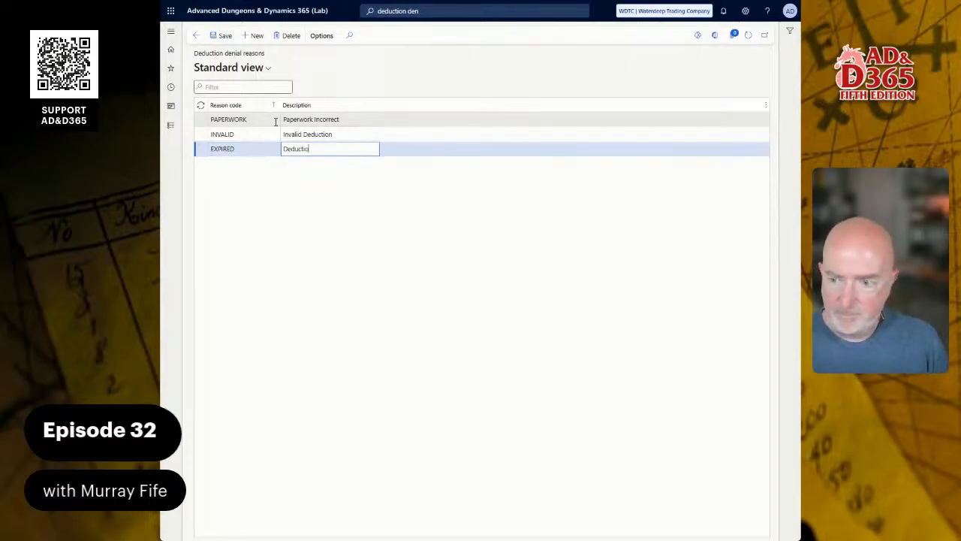
pyautogui.write('n Eligab')
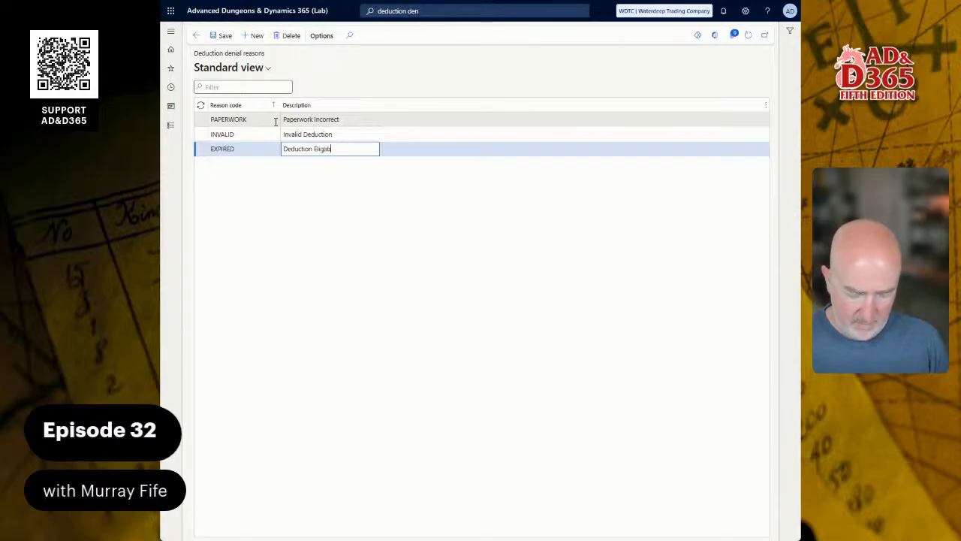
pyautogui.write('ility Ex')
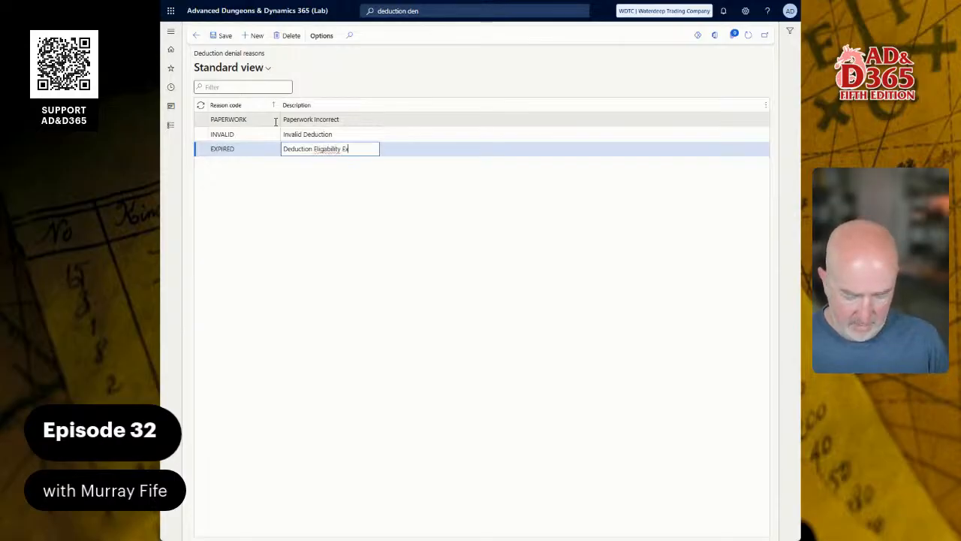
pyautogui.write('pired')
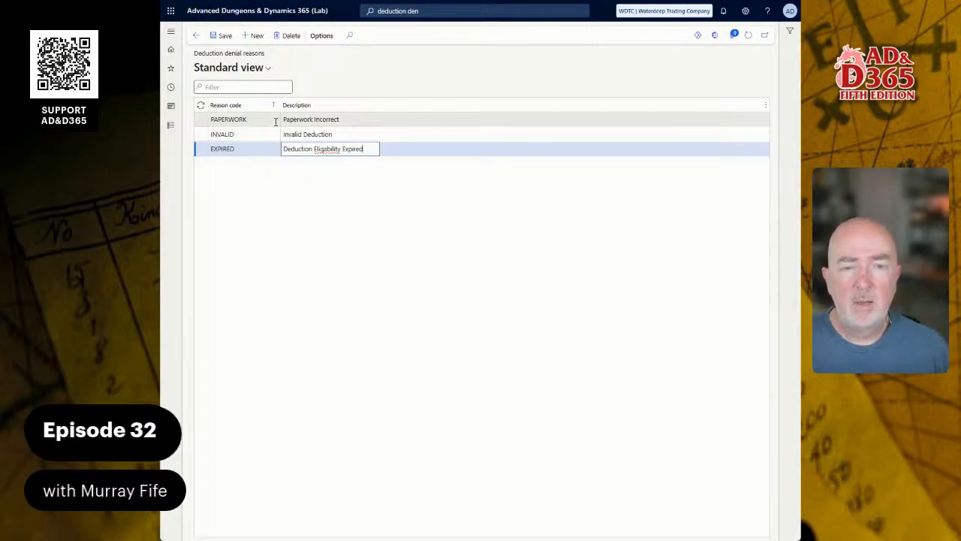
pyautogui.rightClick(328, 150)
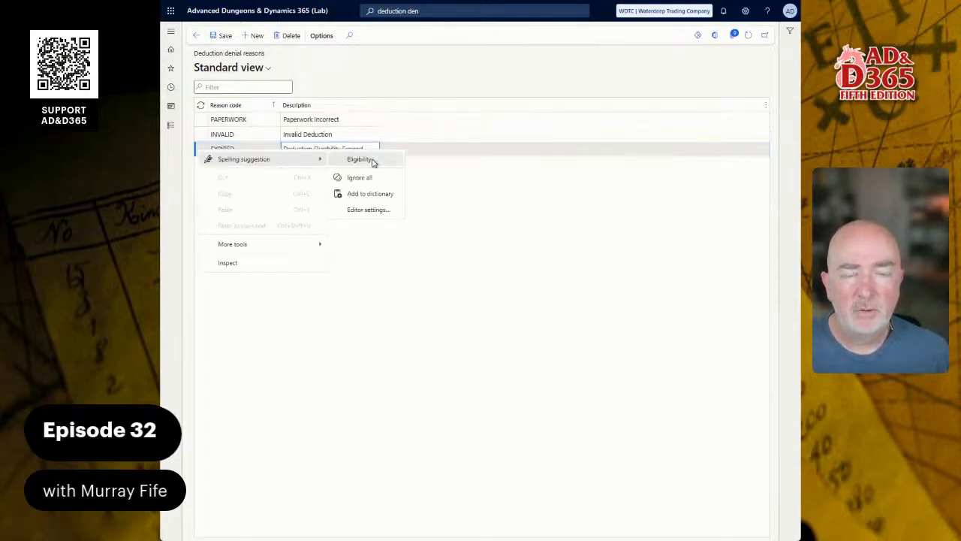
pyautogui.click(363, 160)
# Step: Add a deduction denial reason NOPROMO described as No Promotion On File
pyautogui.hotkey('alt', 'n')
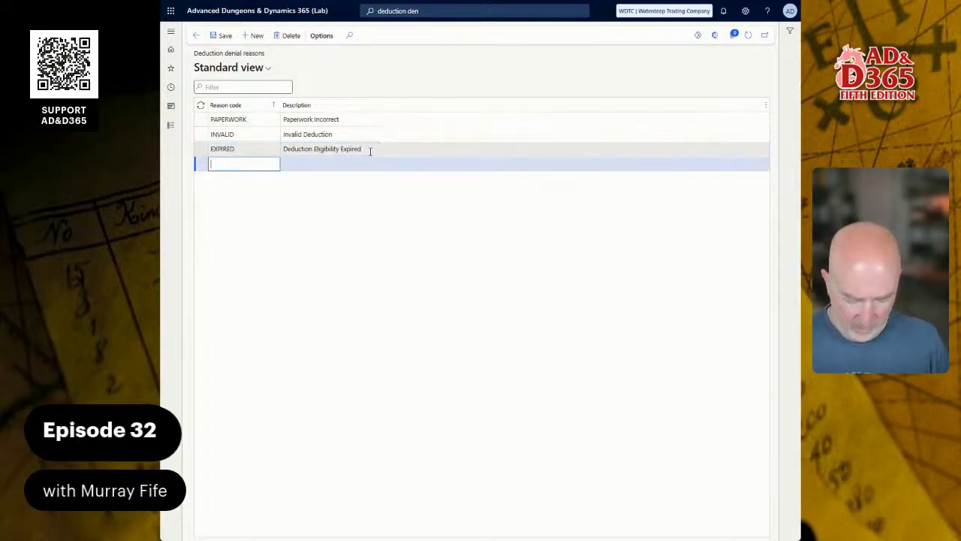
pyautogui.write('NOPROMO')
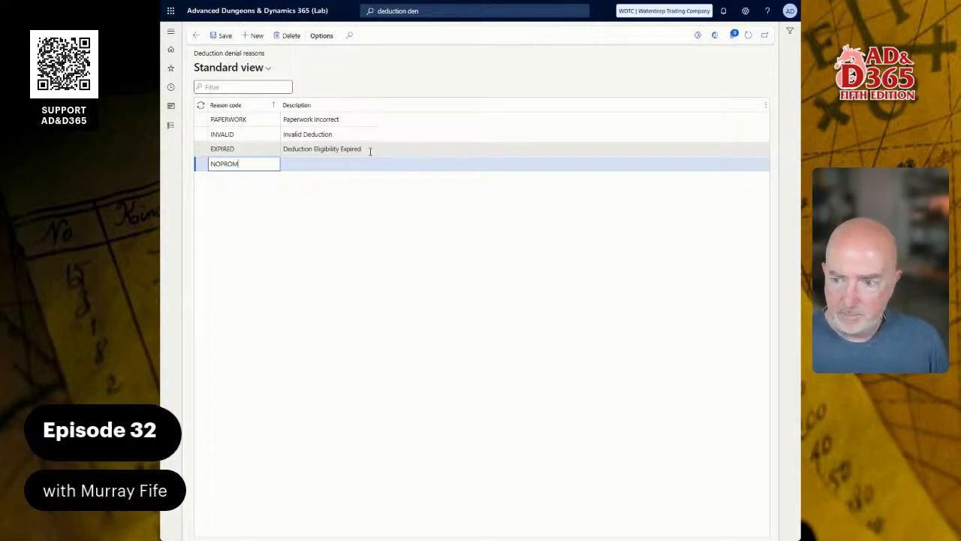
pyautogui.press('Tab')
pyautogui.write('No P')
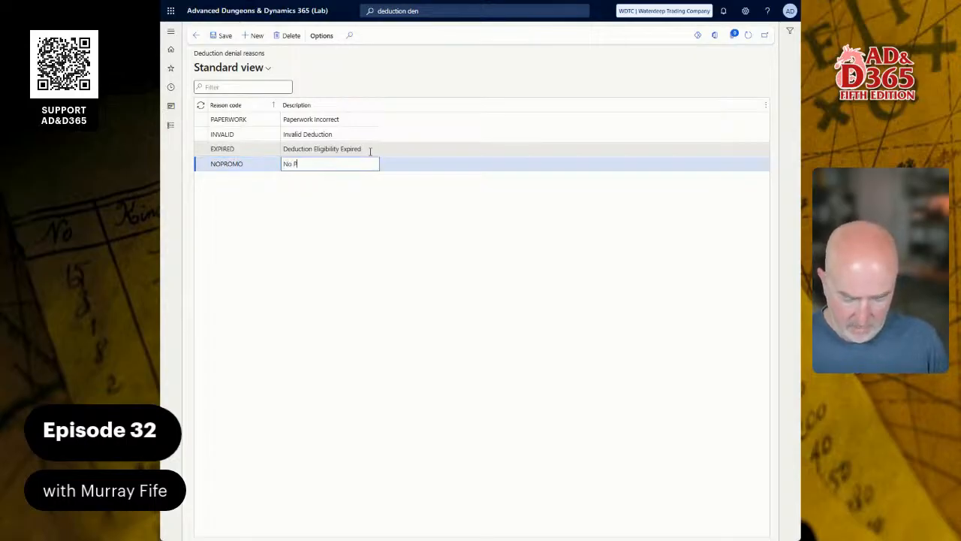
pyautogui.write('romotion On')
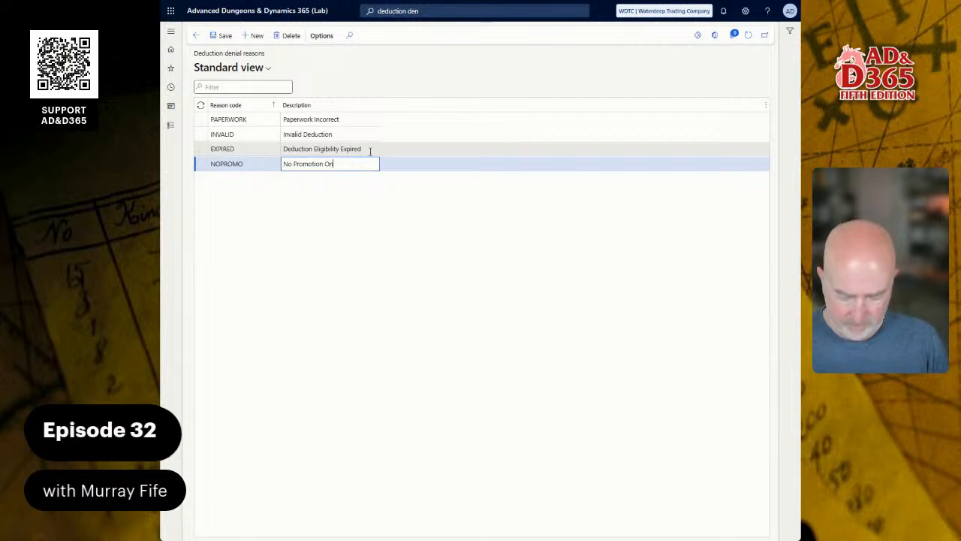
pyautogui.write(' File')
pyautogui.press('Tab')
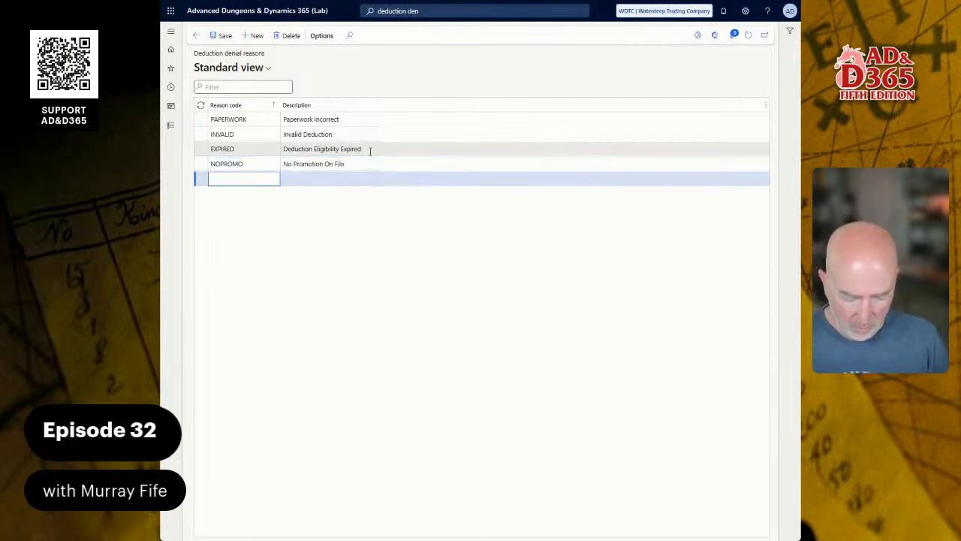
# Step: Add a denial reason NORECORD described as No Record of Request, then switch to the Deduction Management document in Word
pyautogui.write('NORECORD')
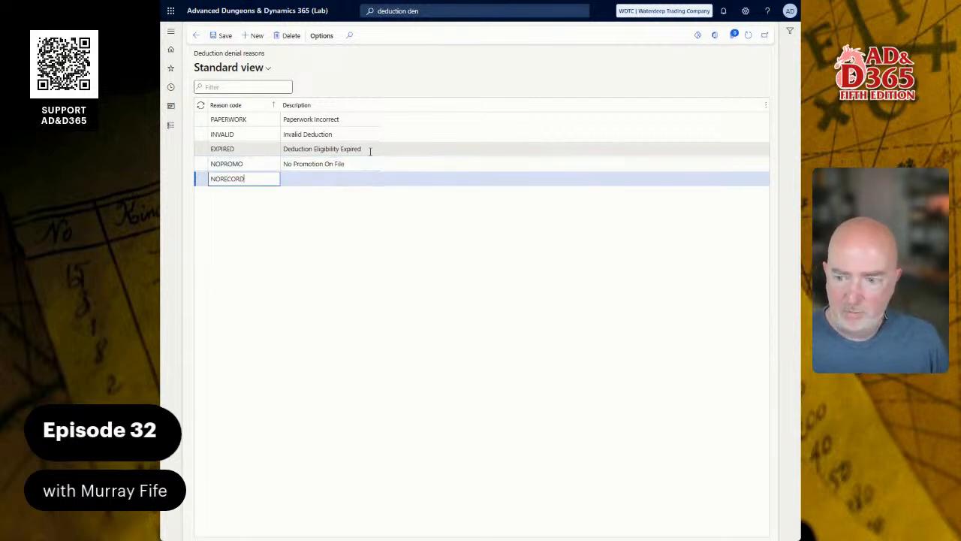
pyautogui.press('Tab')
pyautogui.write('No Record of Re')
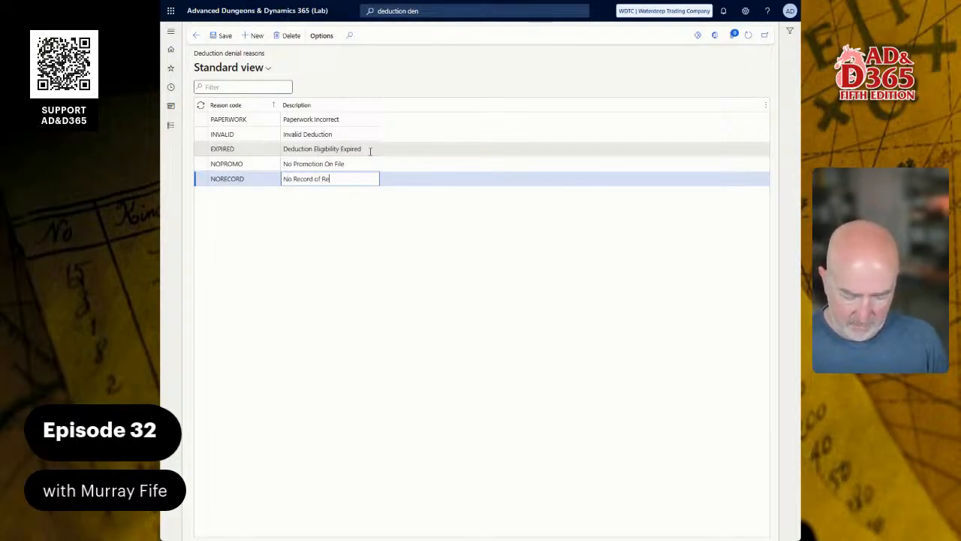
pyautogui.write('qu')
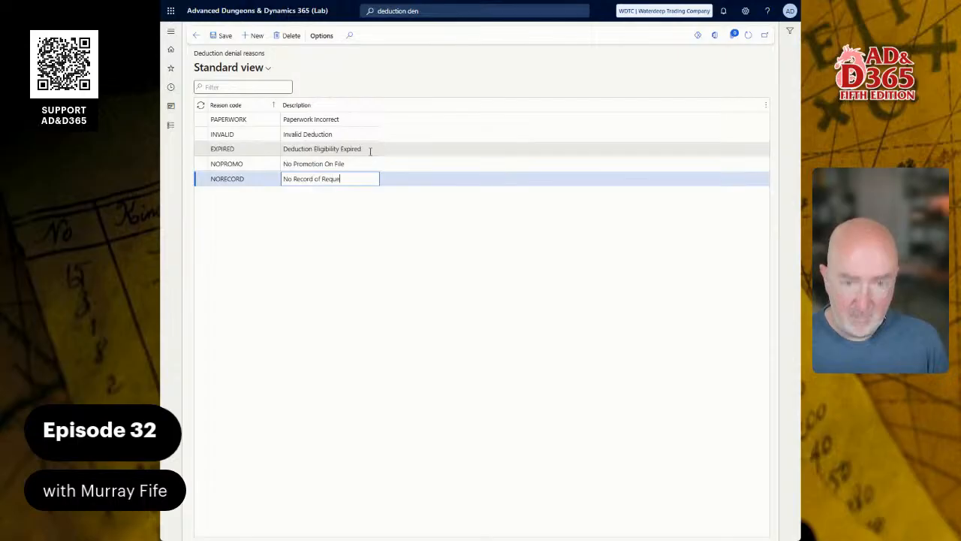
pyautogui.write('est')
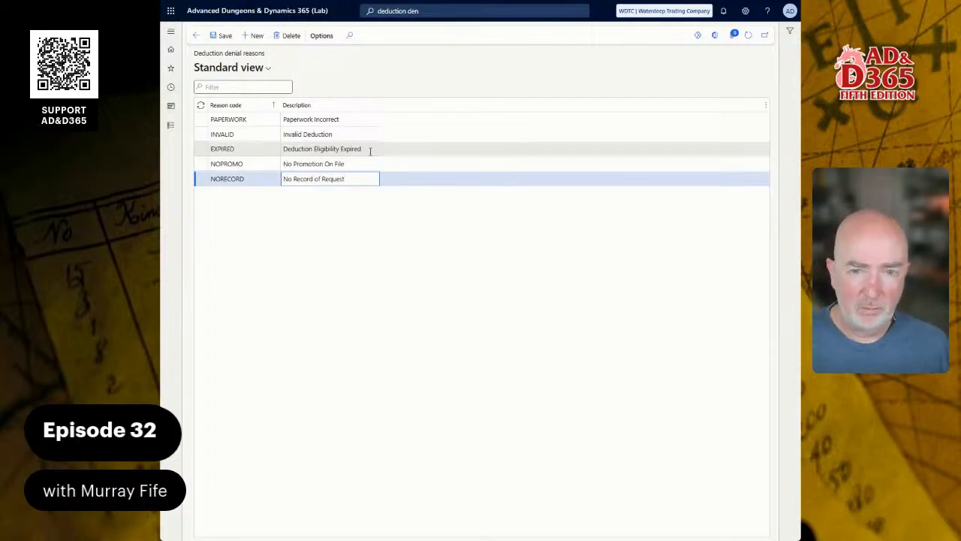
pyautogui.press('Up')
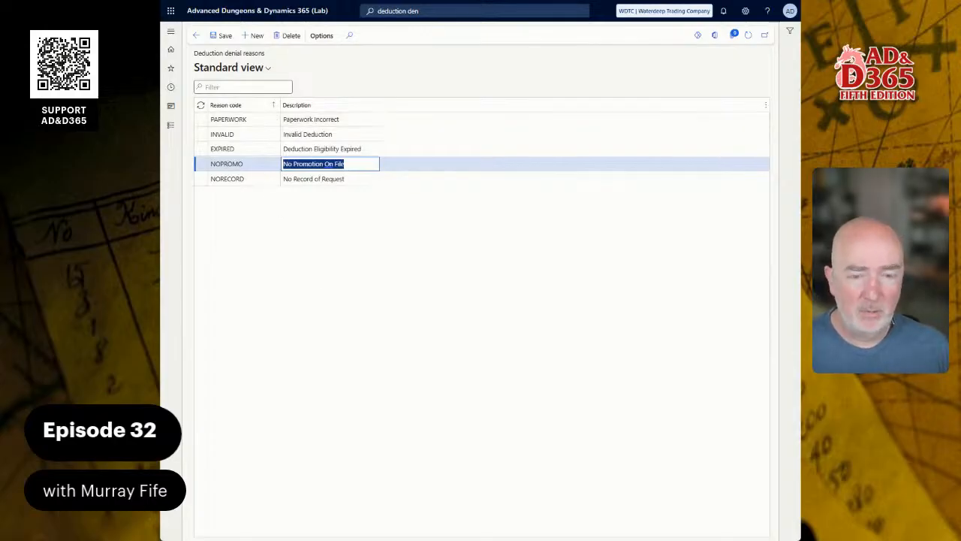
pyautogui.hotkey('alt', 'Tab')
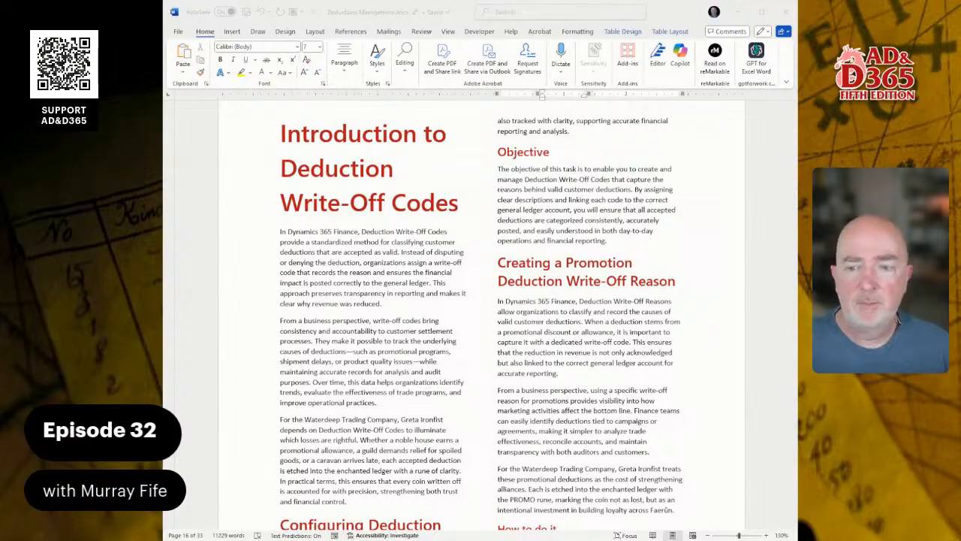
# Step: Open the Deduction write-off reasons page from the search
pyautogui.scroll(-10, 481, 316)
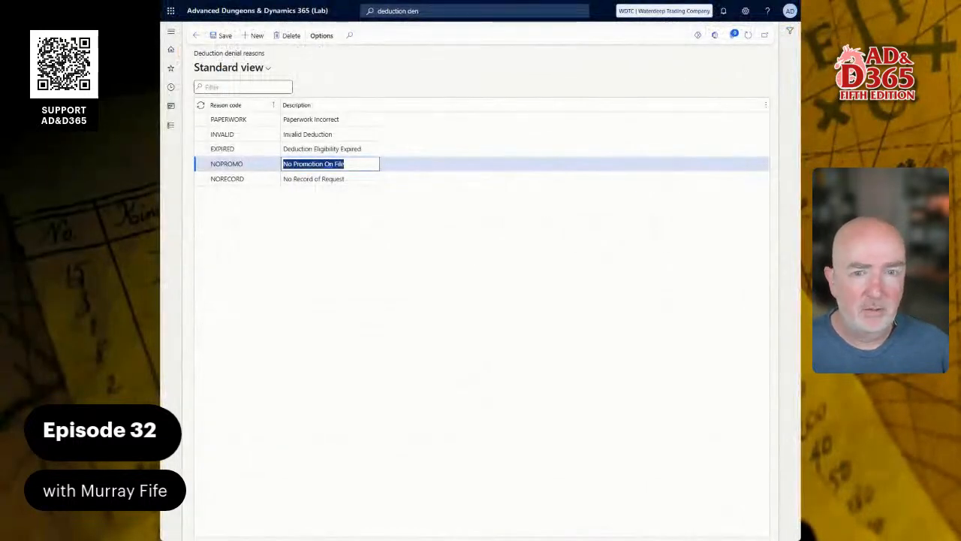
pyautogui.click(235, 17)
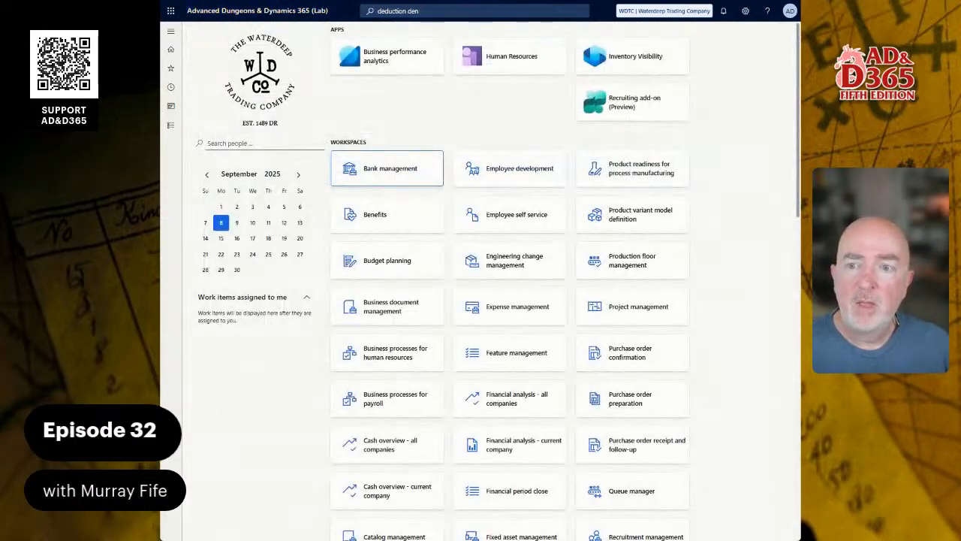
pyautogui.click(171, 129)
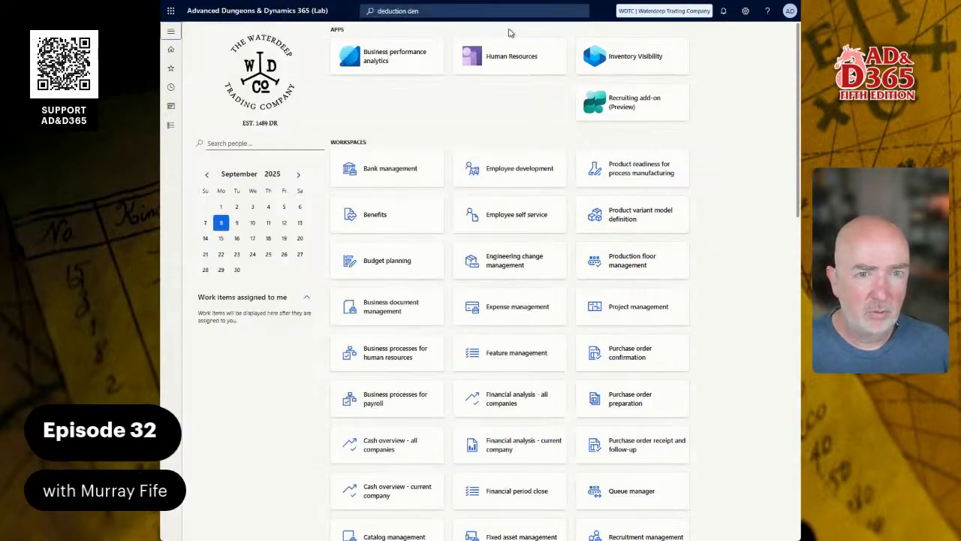
pyautogui.click(478, 12)
pyautogui.write('deduction write')
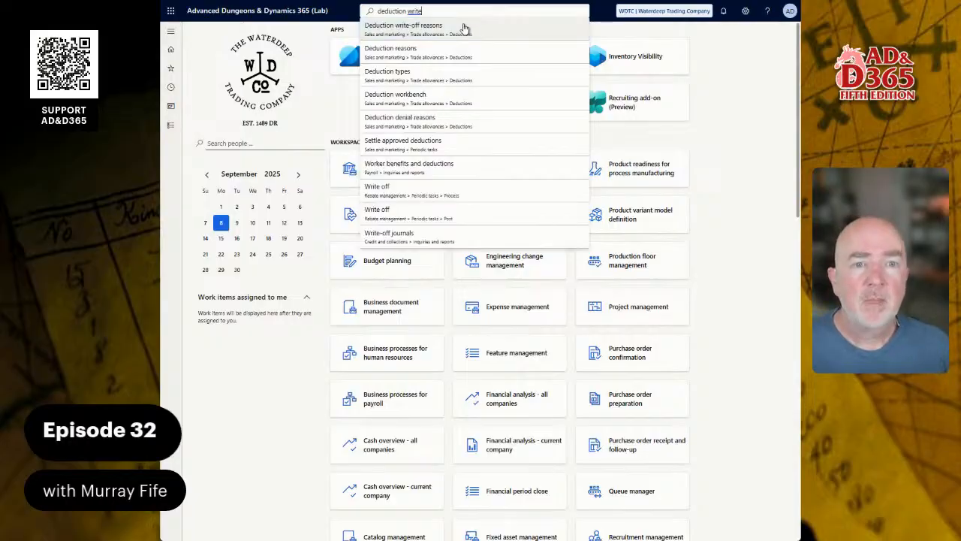
pyautogui.click(463, 28)
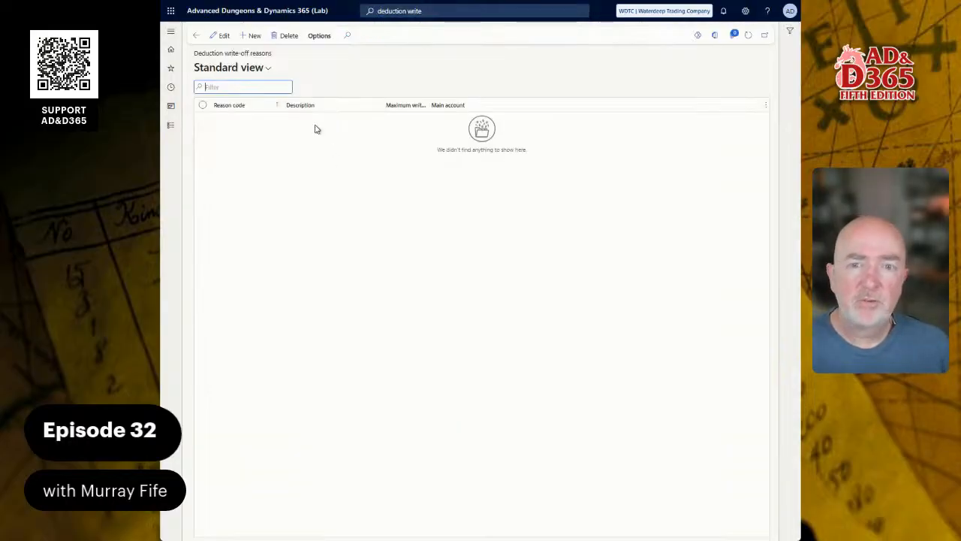
# Step: Add a deduction write-off reason PROMOTION described as Promotion Deduction
pyautogui.click(253, 37)
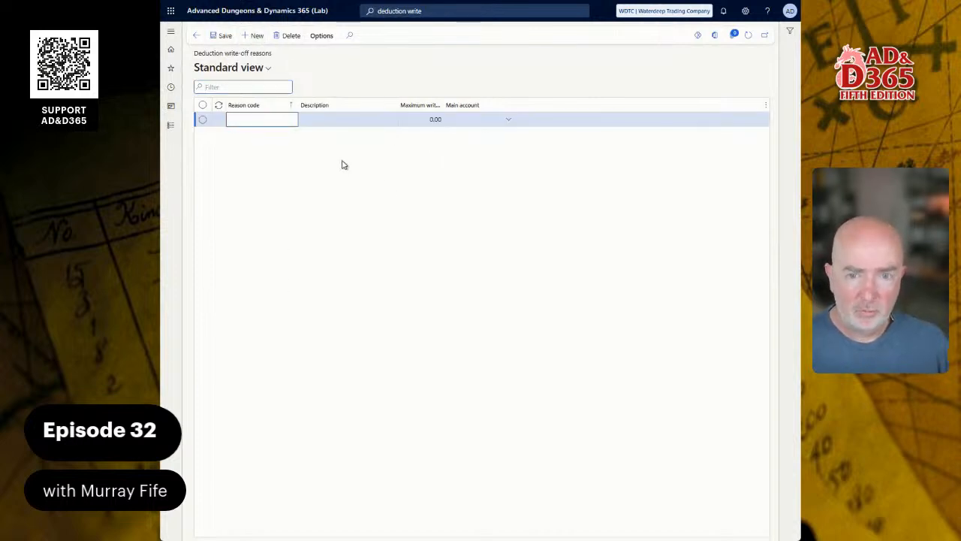
pyautogui.write('PROMOTIOPN')
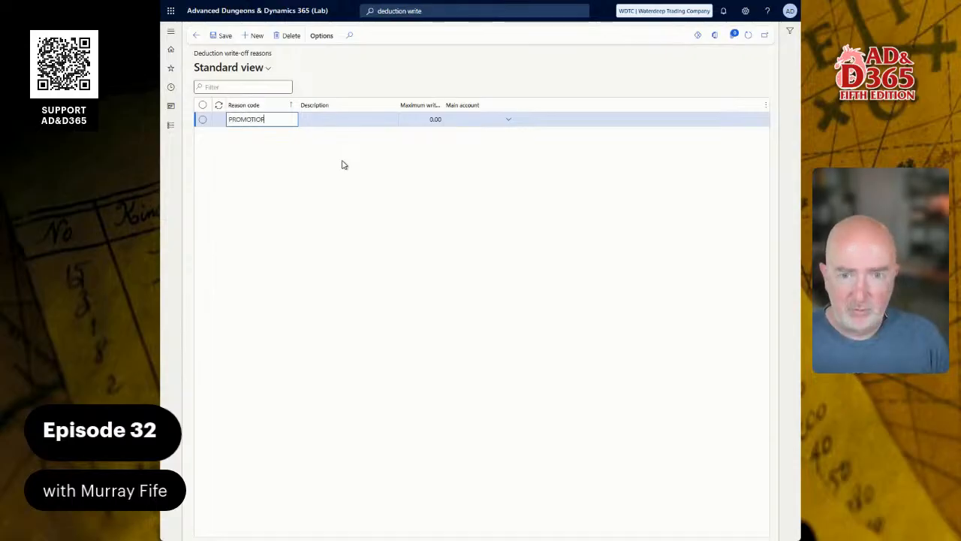
pyautogui.press('BackSpace')
pyautogui.press('BackSpace')
pyautogui.press('BackSpace')
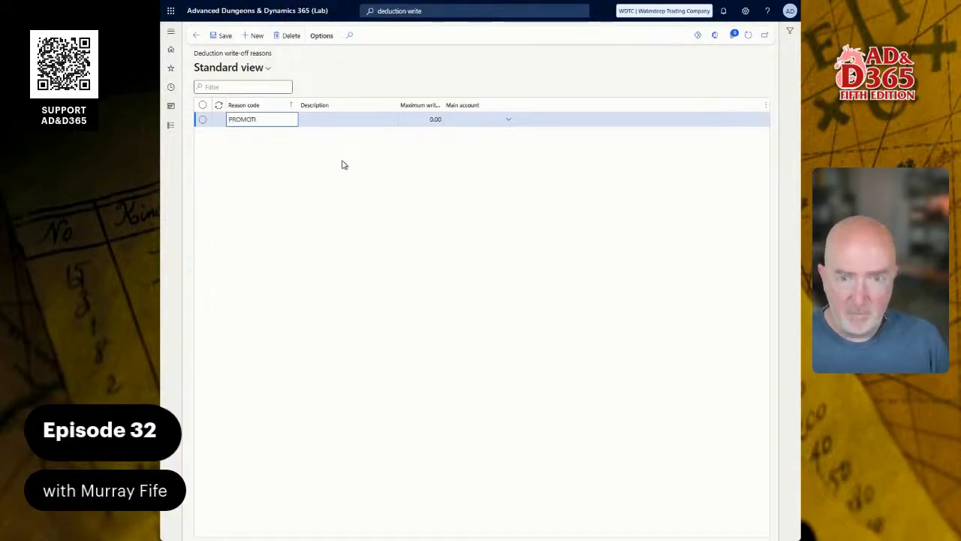
pyautogui.write('ON')
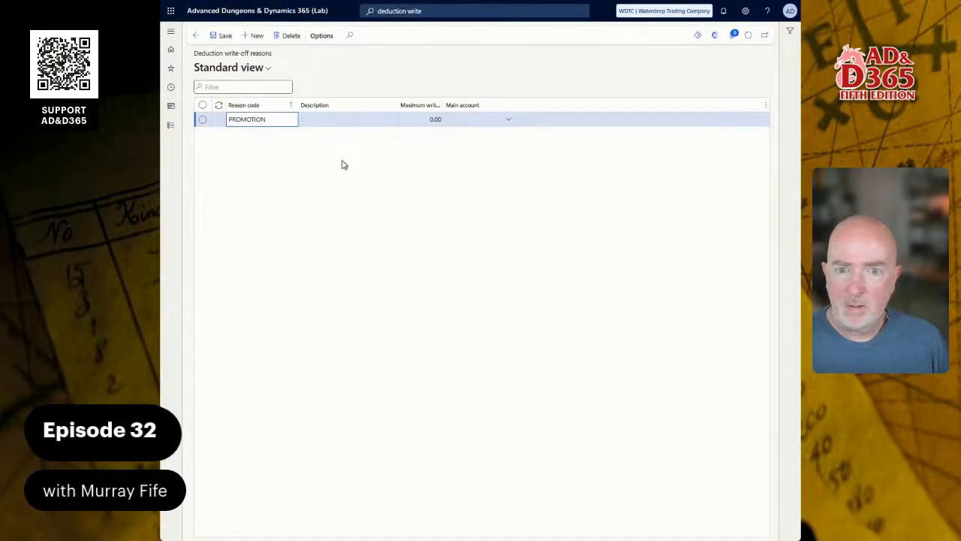
pyautogui.press('Tab')
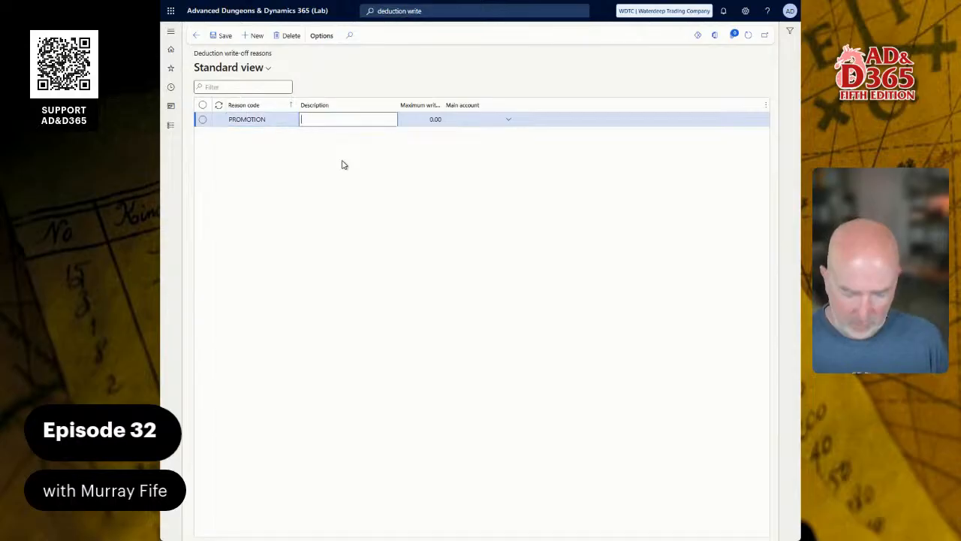
pyautogui.write('Promption')
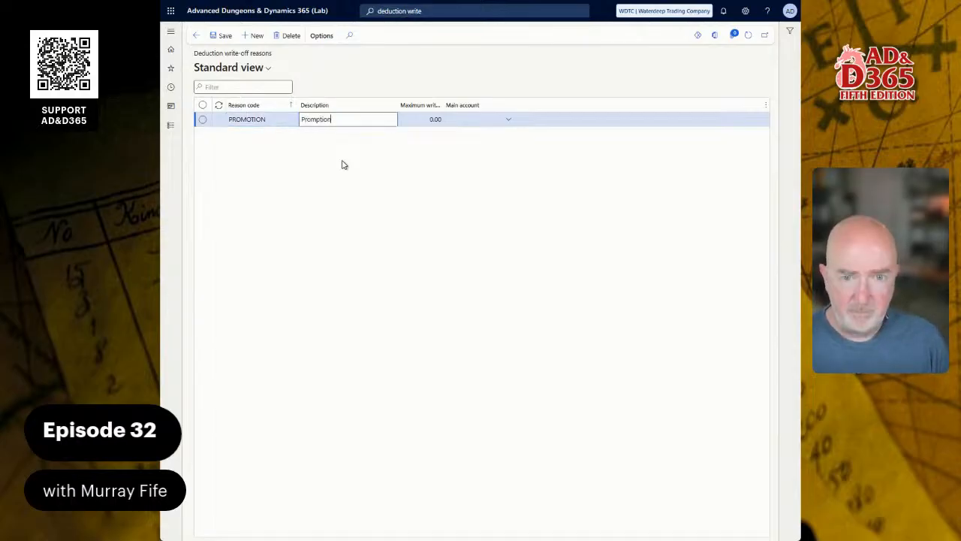
pyautogui.write(' Deduction')
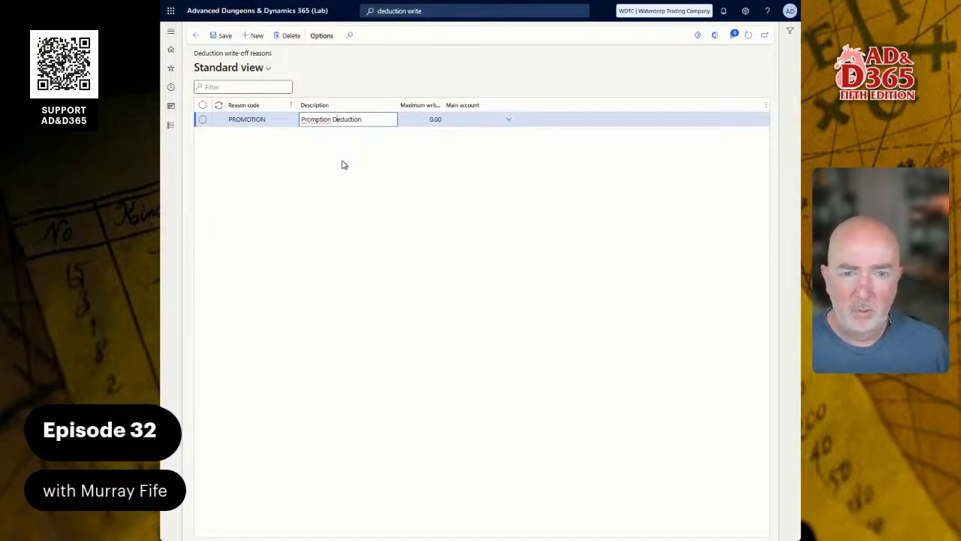
pyautogui.press('BackSpace')
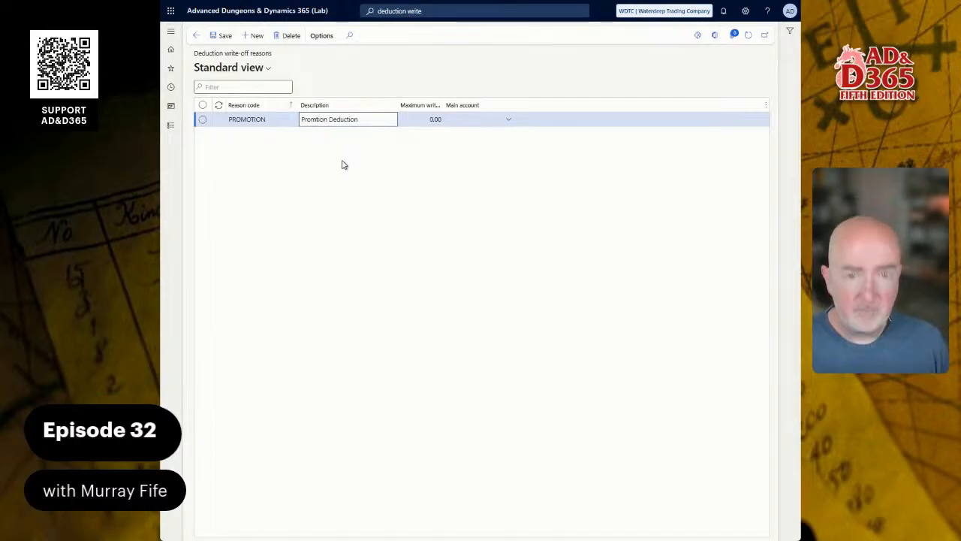
pyautogui.press('Tab')
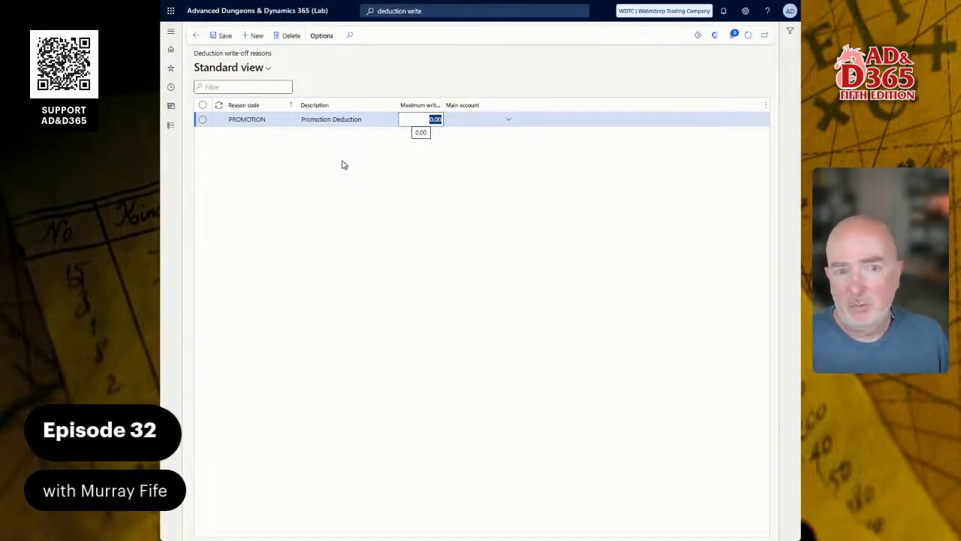
pyautogui.press('Tab')
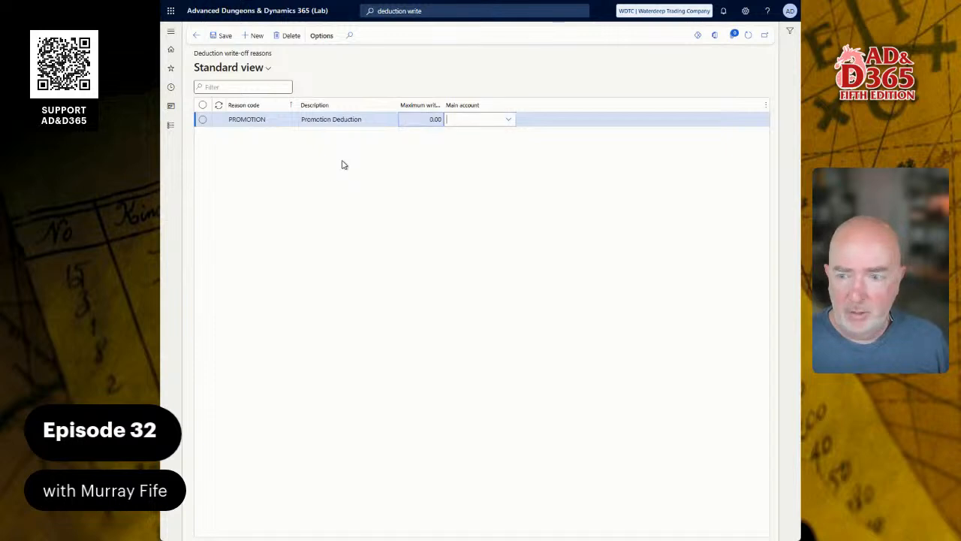
# Step: Set the PROMOTION reason's main account to 6280 General Expenses, searching the account list by name
pyautogui.write('promo')
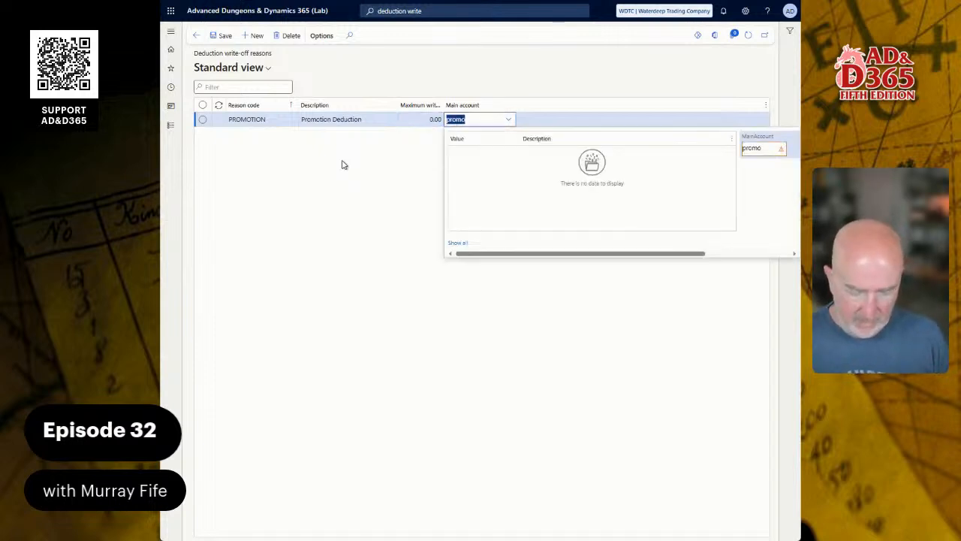
pyautogui.write('exp')
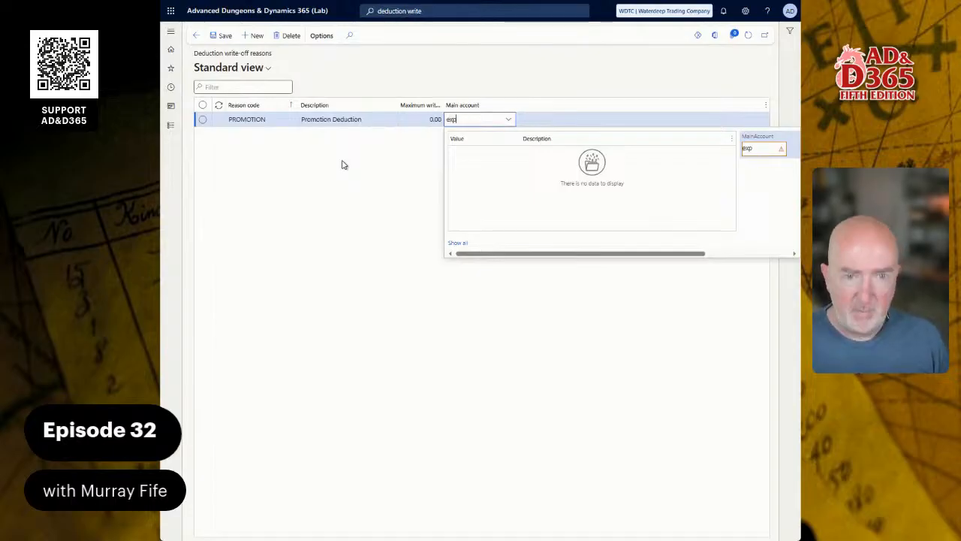
pyautogui.write('e')
pyautogui.hotkey('ctrl', 'a')
pyautogui.press('BackSpace')
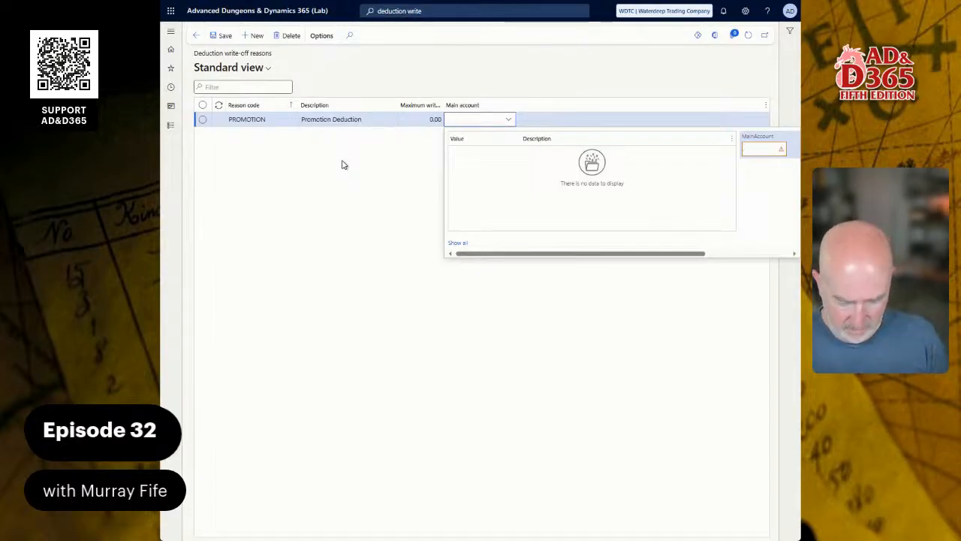
pyautogui.write('*prom')
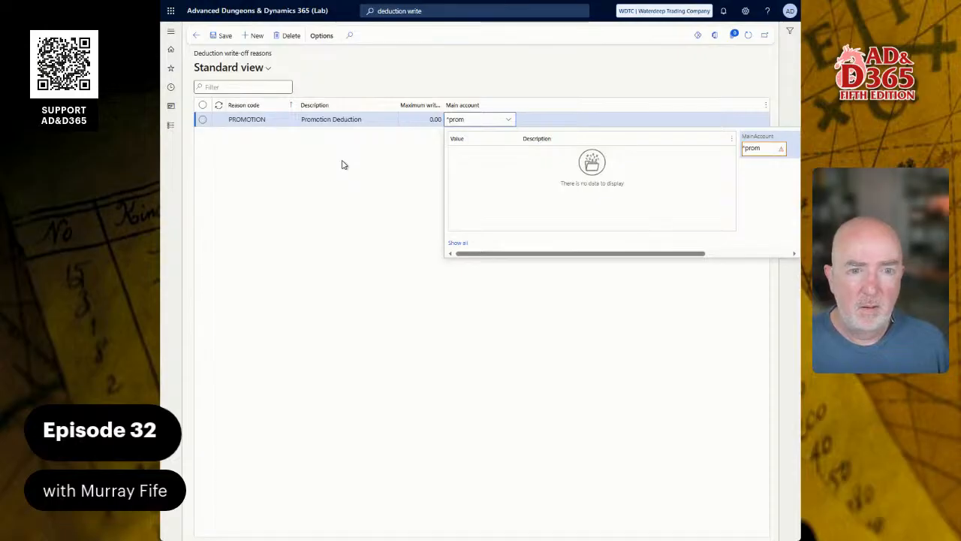
pyautogui.press('BackSpace')
pyautogui.press('BackSpace')
pyautogui.press('BackSpace')
pyautogui.press('BackSpace')
pyautogui.write('expen')
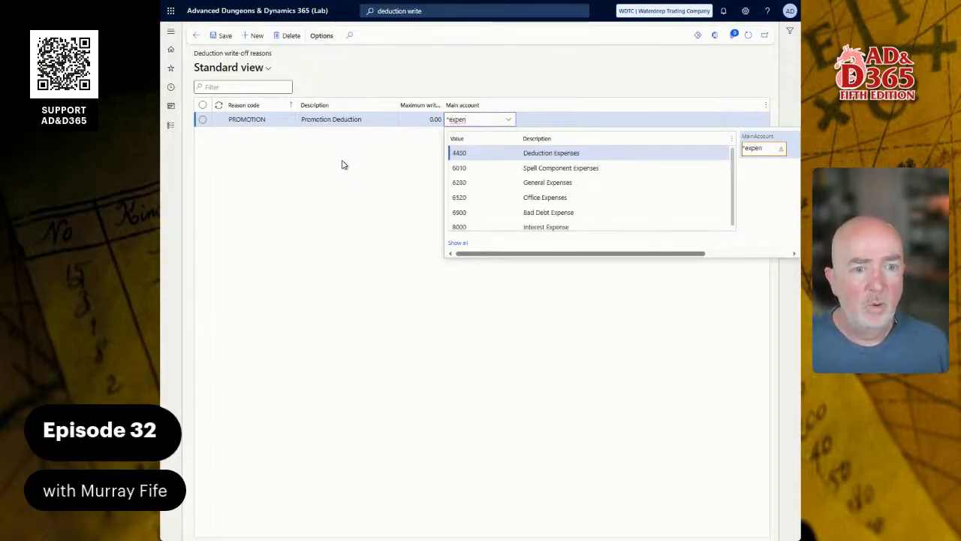
pyautogui.press('Down')
pyautogui.press('Down')
pyautogui.press('Down')
pyautogui.press('Down')
pyautogui.press('Down')
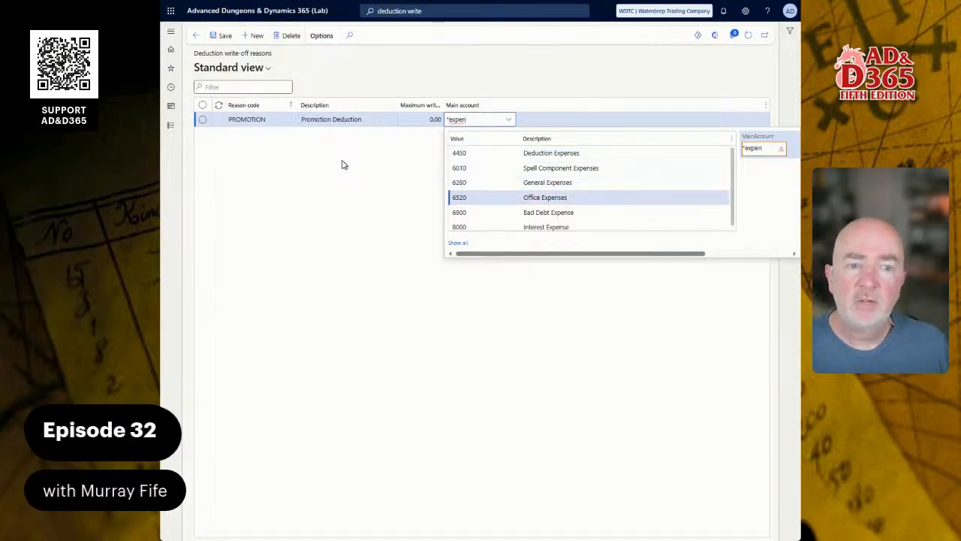
pyautogui.press('Up')
pyautogui.press('Up')
pyautogui.press('Up')
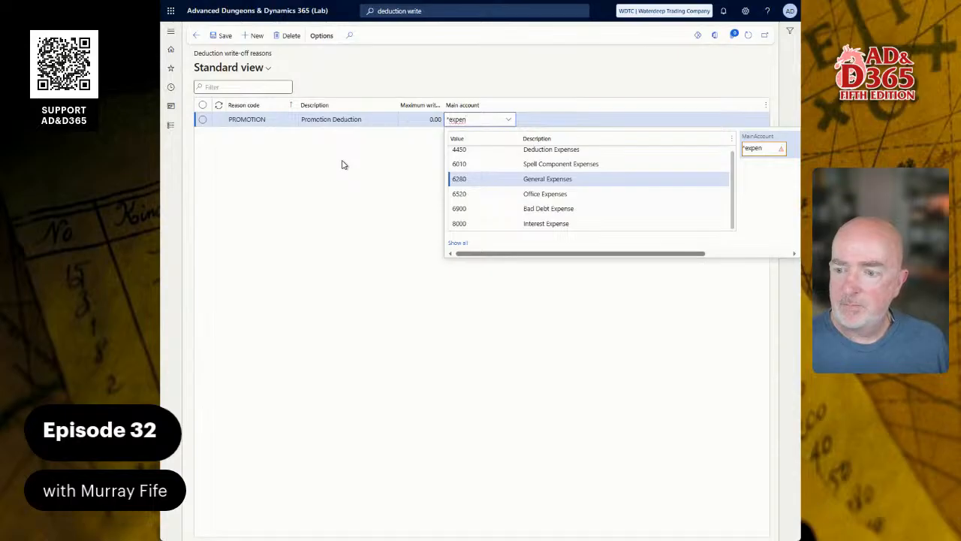
pyautogui.hotkey('ctrl', 'a')
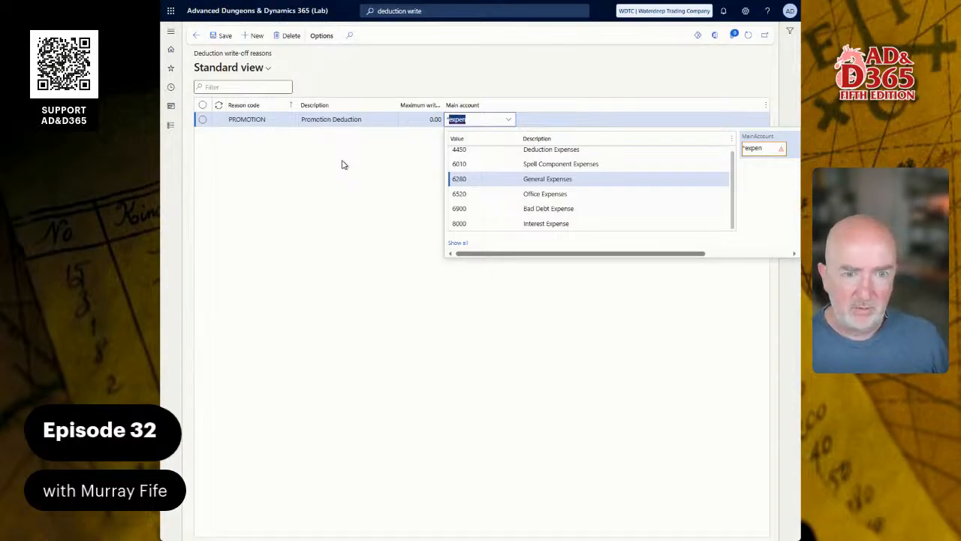
pyautogui.write('*misc')
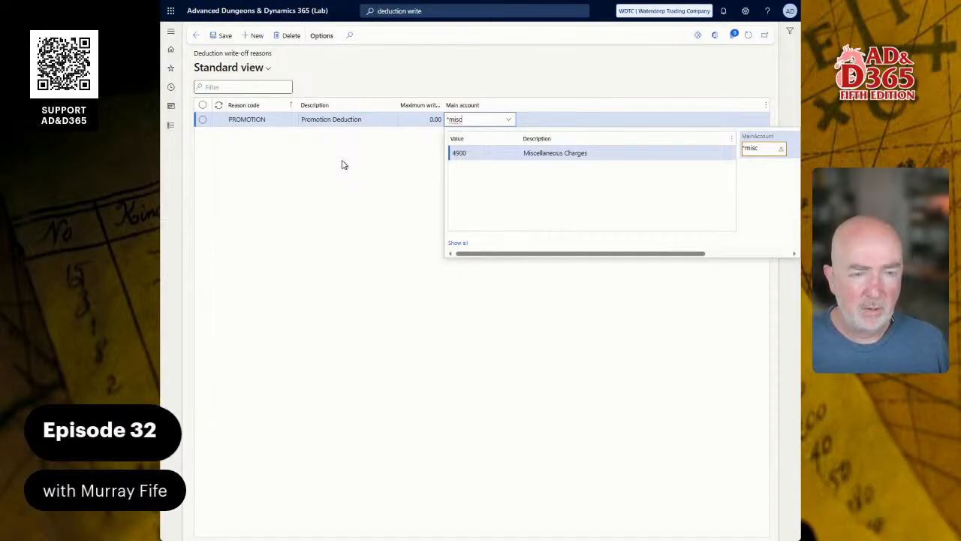
pyautogui.press('BackSpace')
pyautogui.press('BackSpace')
pyautogui.press('BackSpace')
pyautogui.press('BackSpace')
pyautogui.write('ex')
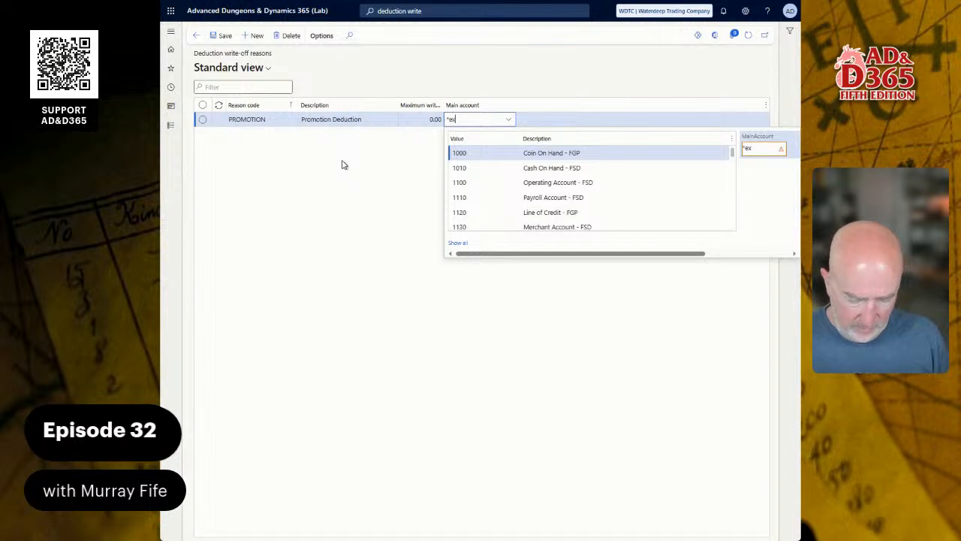
pyautogui.write('p')
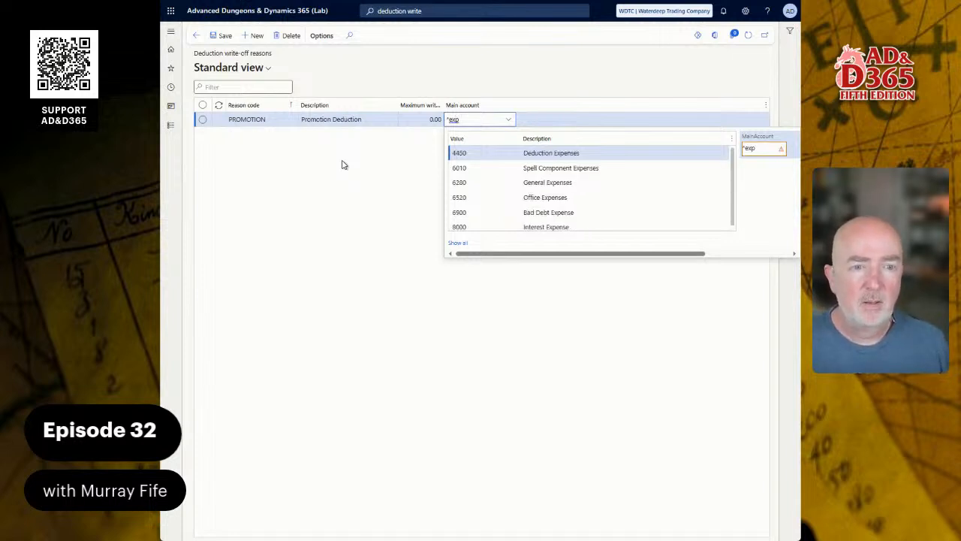
pyautogui.press('Down')
pyautogui.press('Down')
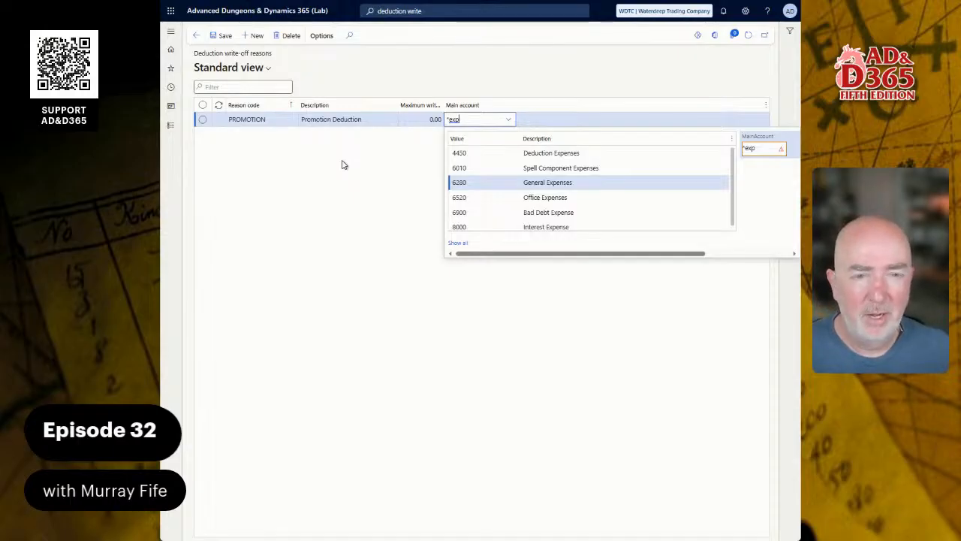
pyautogui.press('Return')
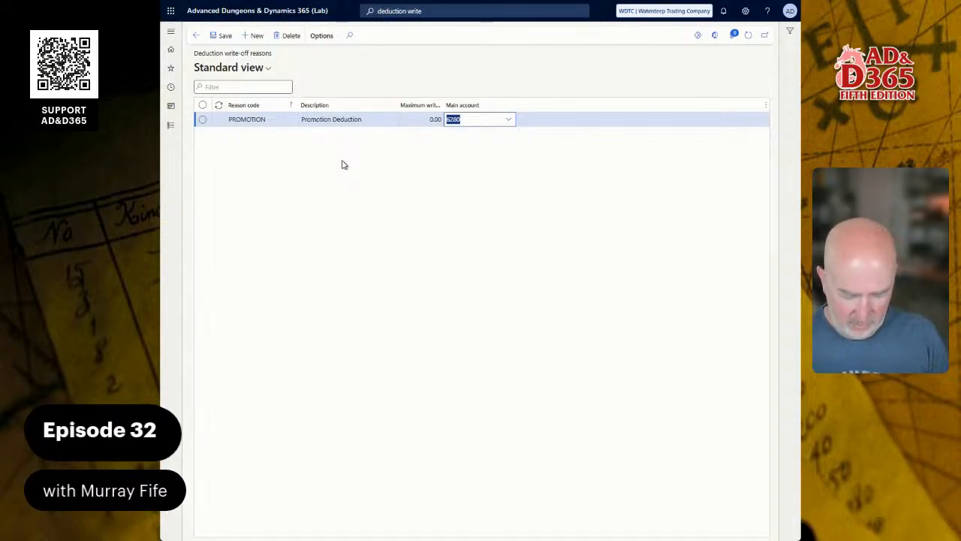
pyautogui.write('*disc')
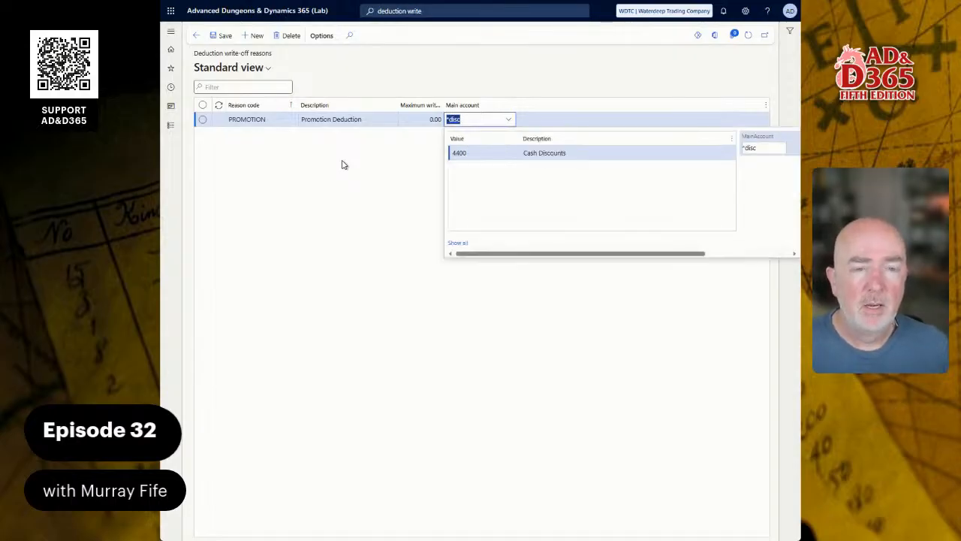
pyautogui.write('*gen')
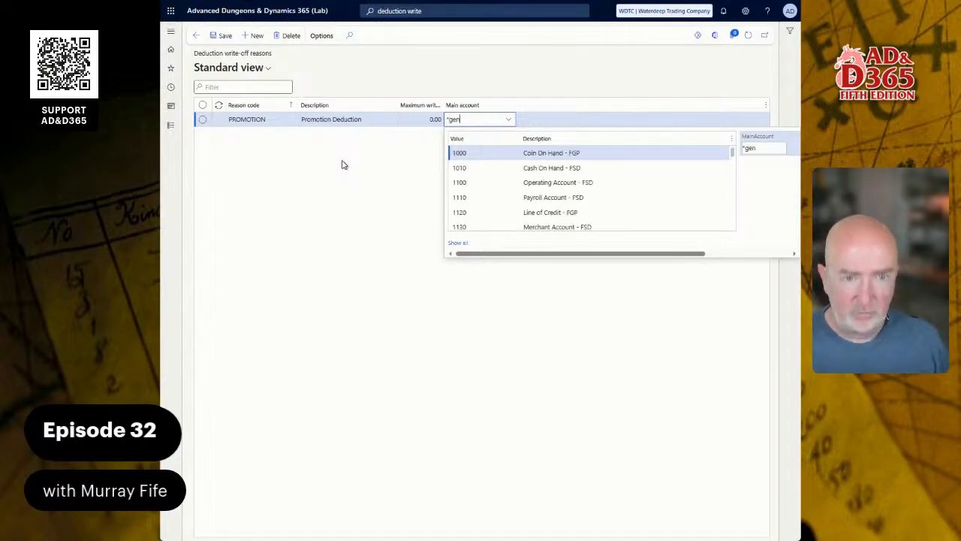
pyautogui.press('Return')
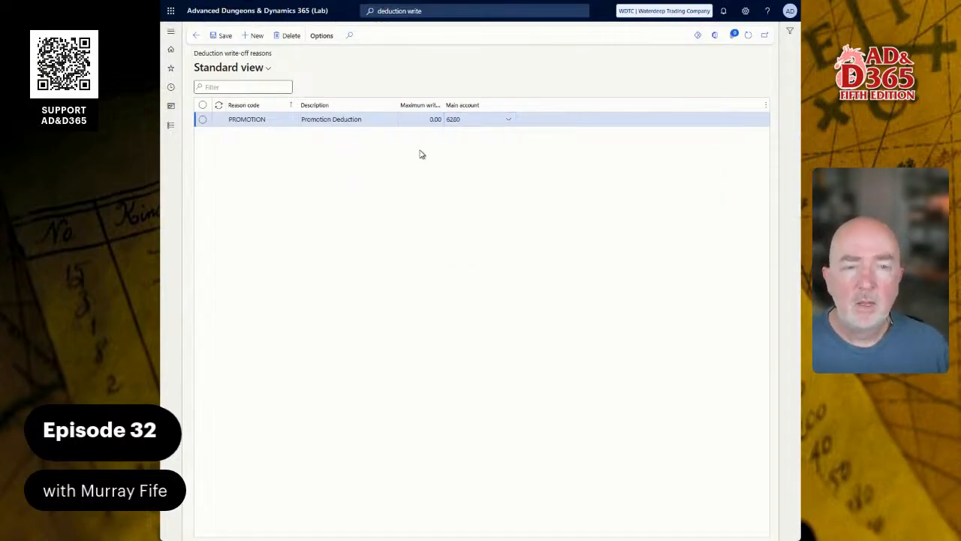
pyautogui.click(475, 121)
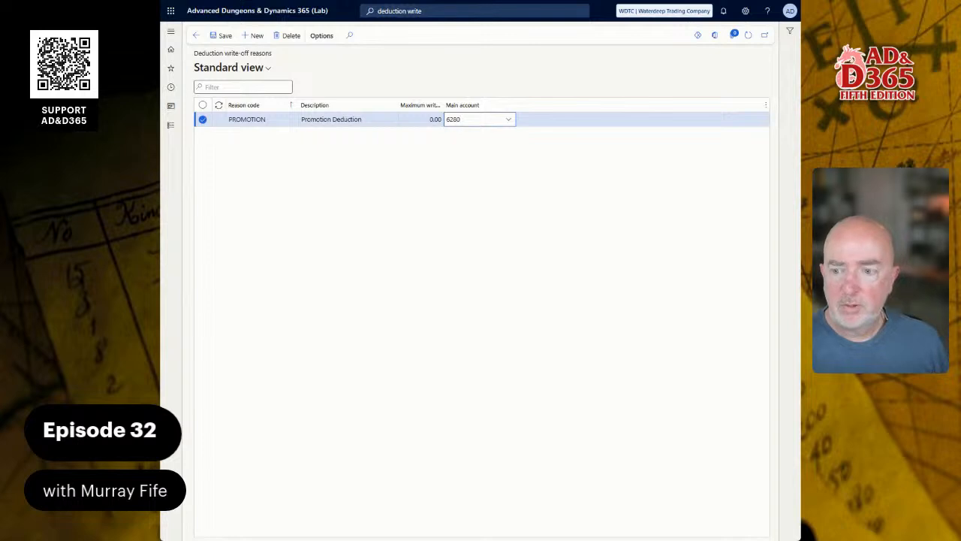
# Step: Add a deduction write-off reason QUALITY described as Quality Issue with main account 6280
pyautogui.hotkey('alt', 'n')
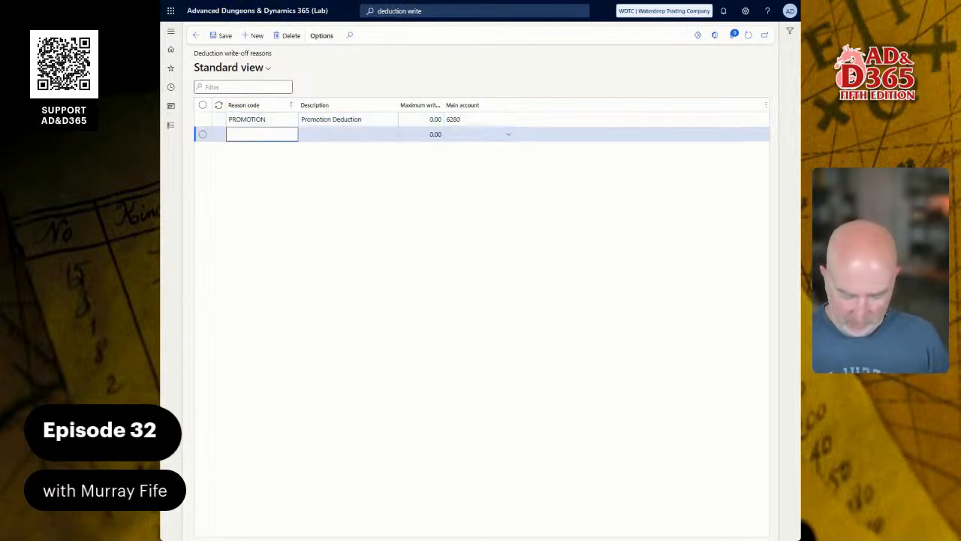
pyautogui.write('QUALITY')
pyautogui.press('Tab')
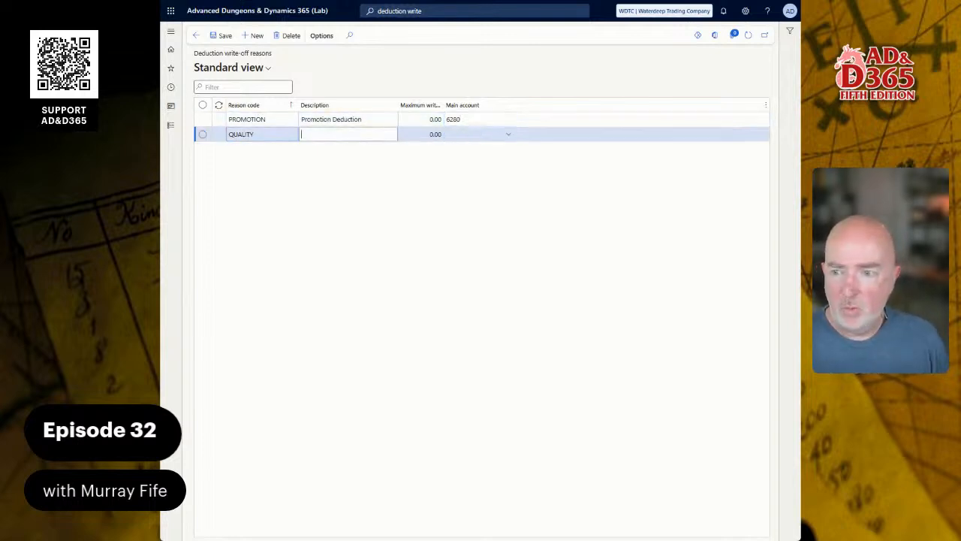
pyautogui.write('Quality')
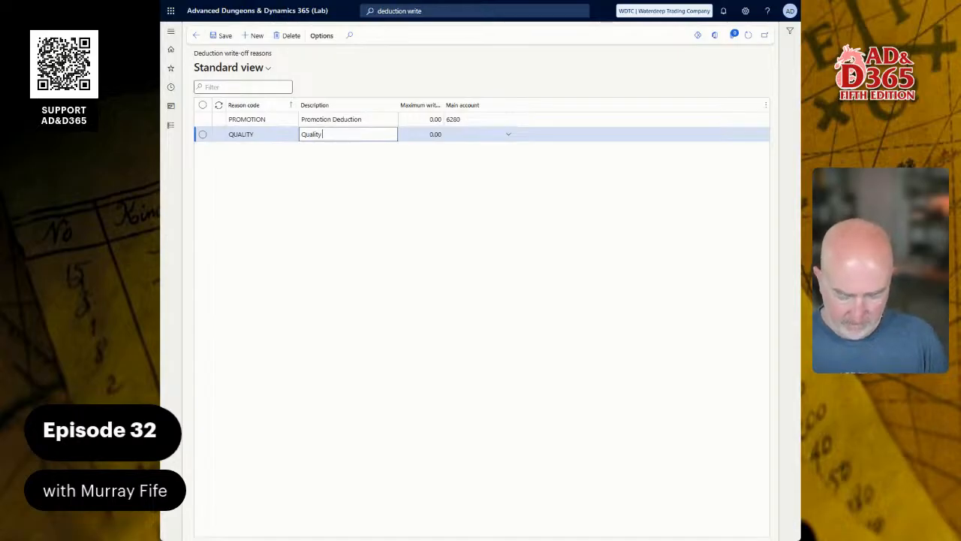
pyautogui.write(' Issue')
pyautogui.press('Tab')
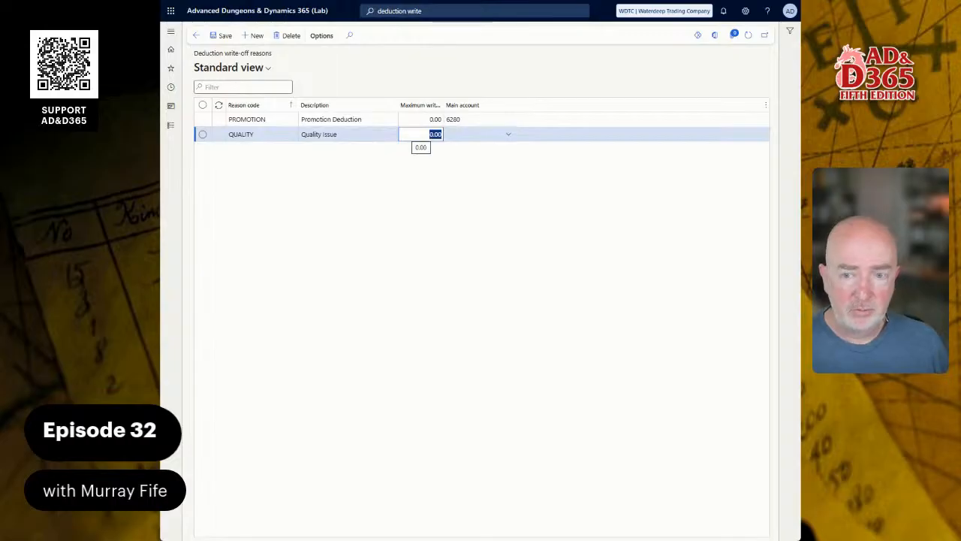
pyautogui.press('Tab')
pyautogui.write('6')
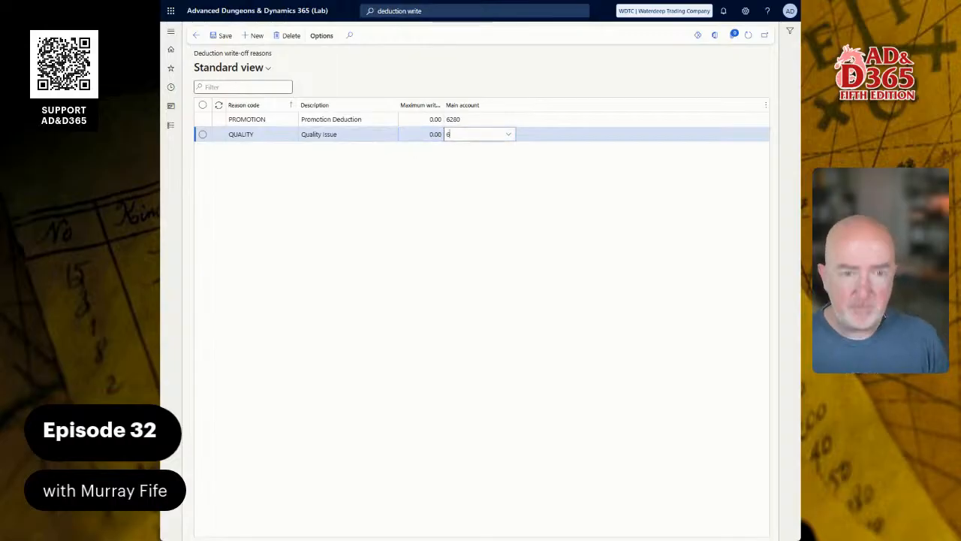
pyautogui.write('2')
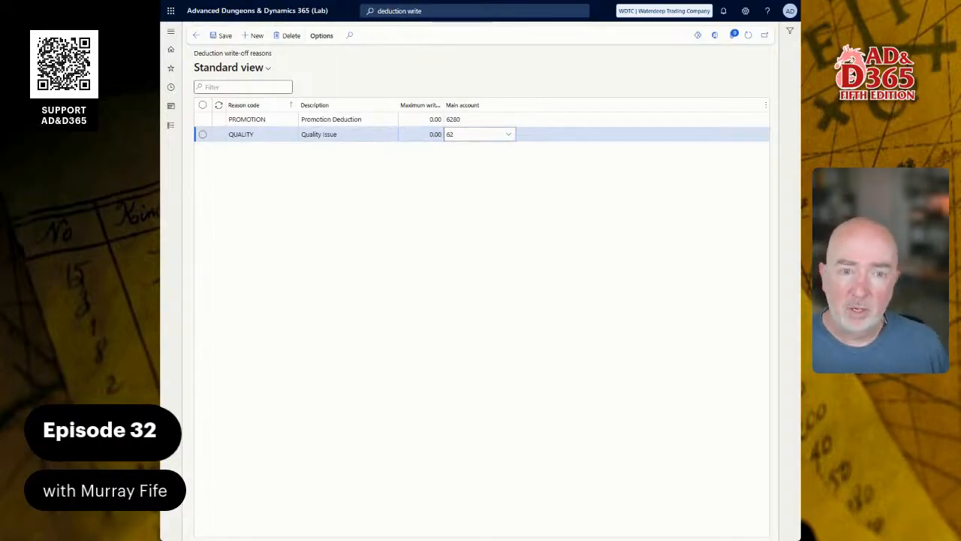
pyautogui.write('80')
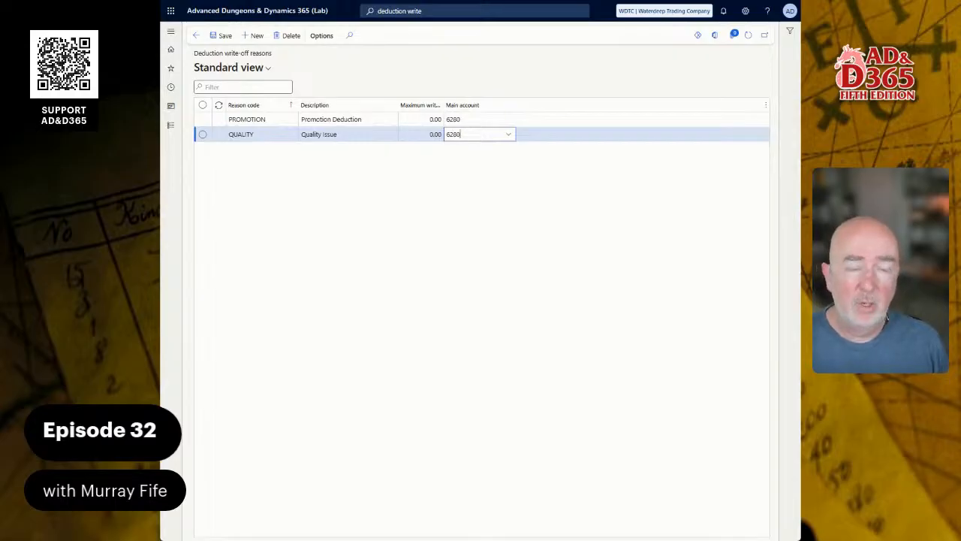
# Step: Add a deduction write-off reason LATE described as Late Ship Charge with main account 6280
pyautogui.press('Down')
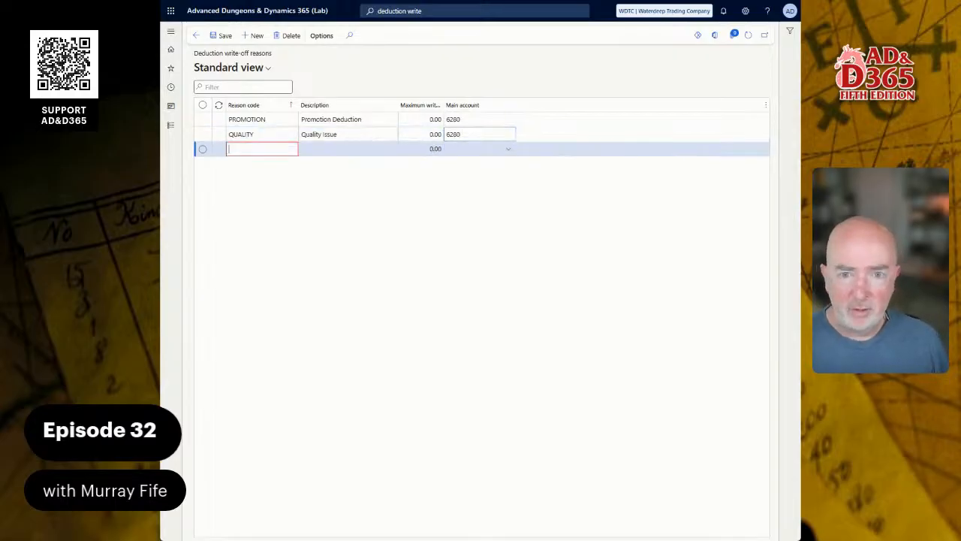
pyautogui.write('LATE')
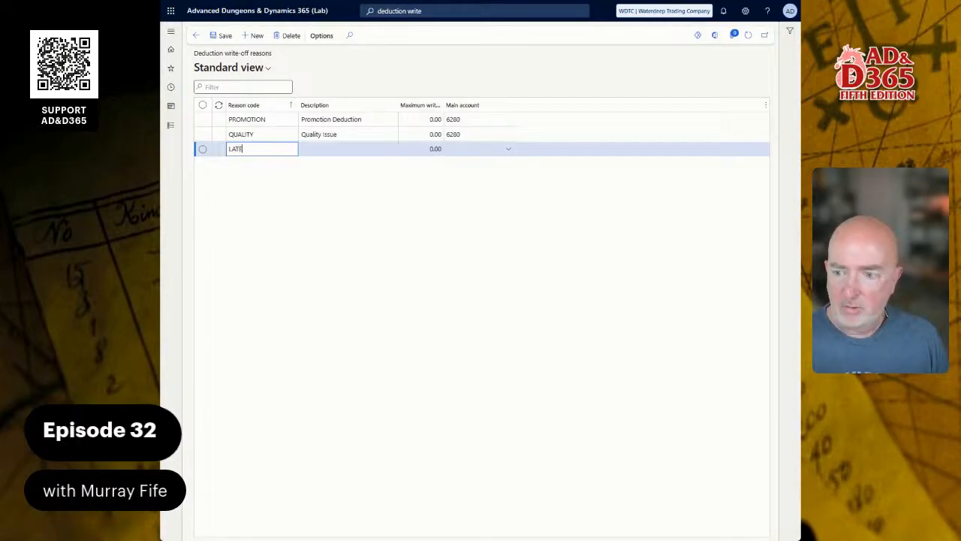
pyautogui.press('Tab')
pyautogui.write('La')
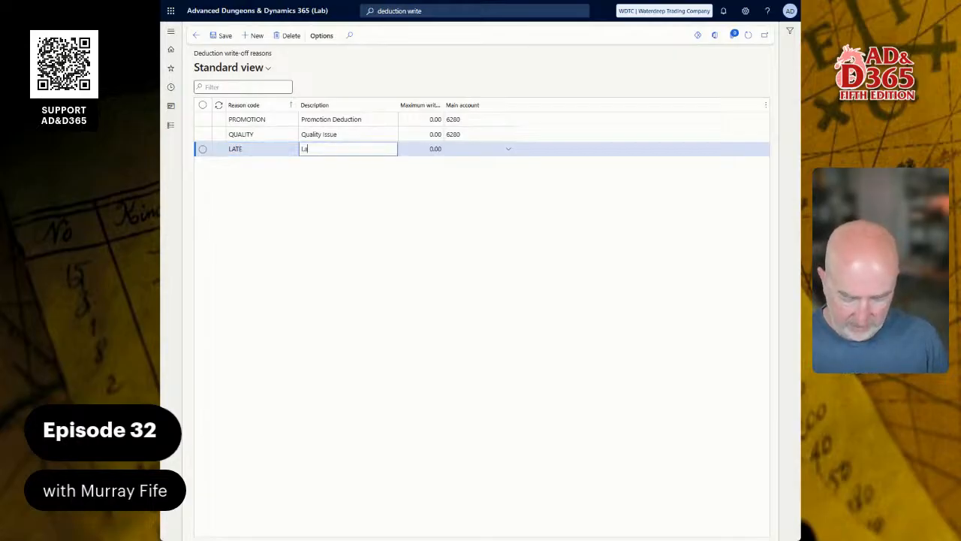
pyautogui.write('te Ship Charge')
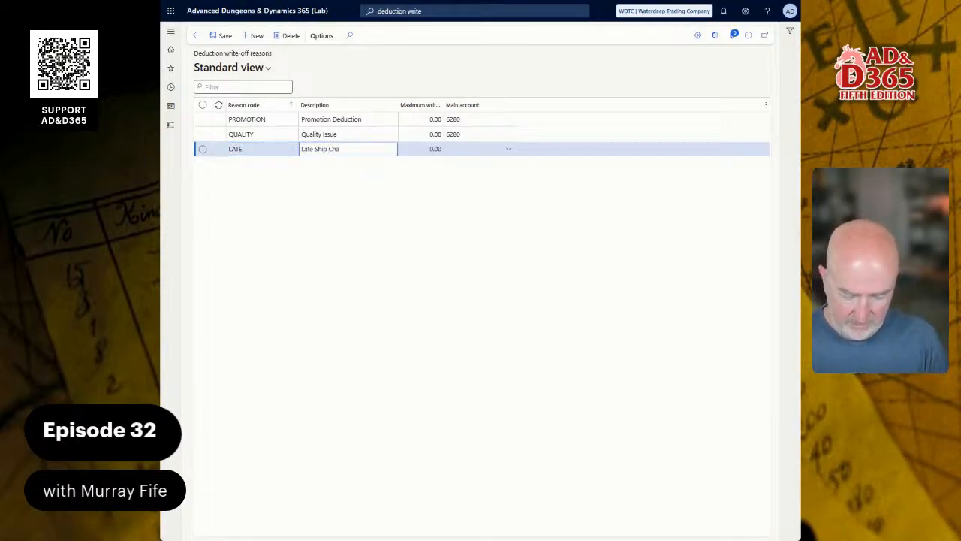
pyautogui.press('BackSpace')
pyautogui.press('BackSpace')
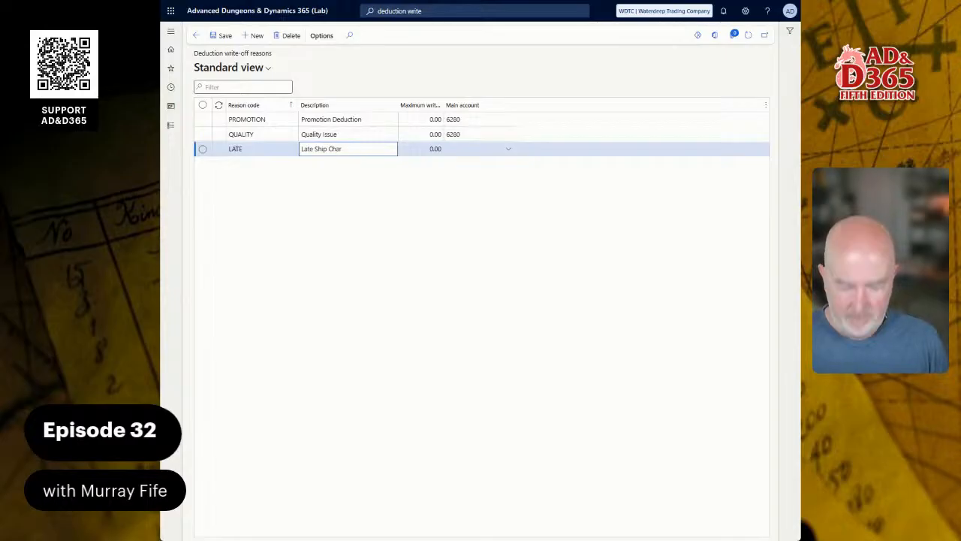
pyautogui.write('ge')
pyautogui.press('Tab')
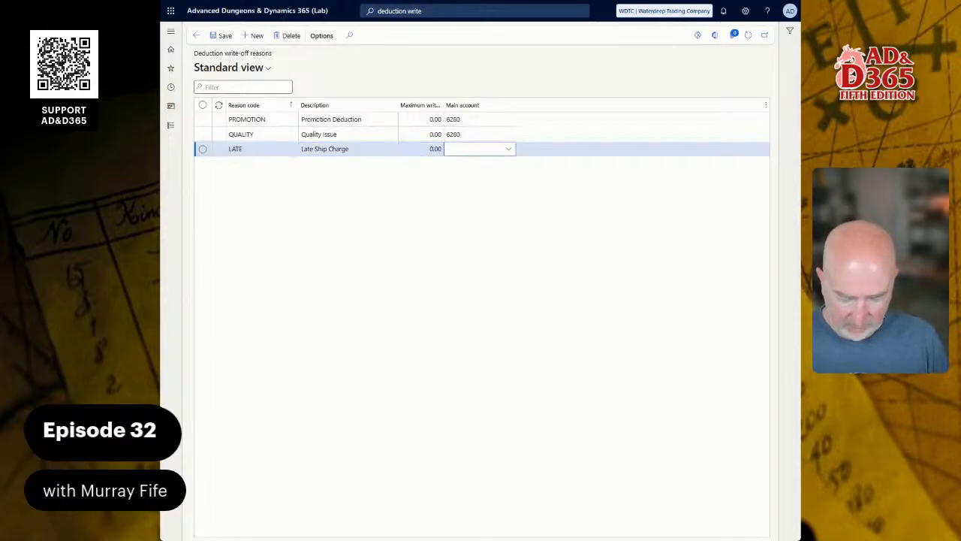
pyautogui.write('6280')
# Step: Add a deduction write-off reason INTEREST described as Interest Charge with main account 6280
pyautogui.press('Down')
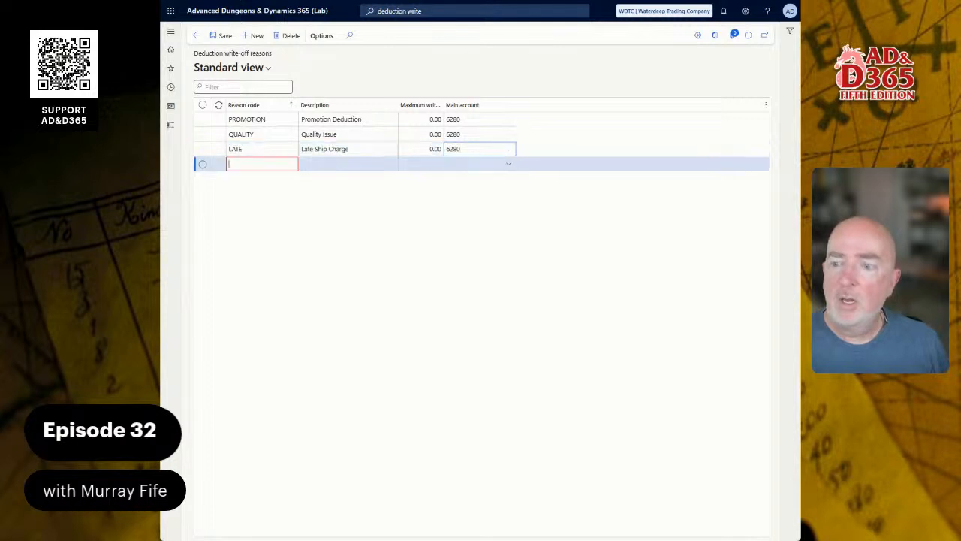
pyautogui.write('INTER')
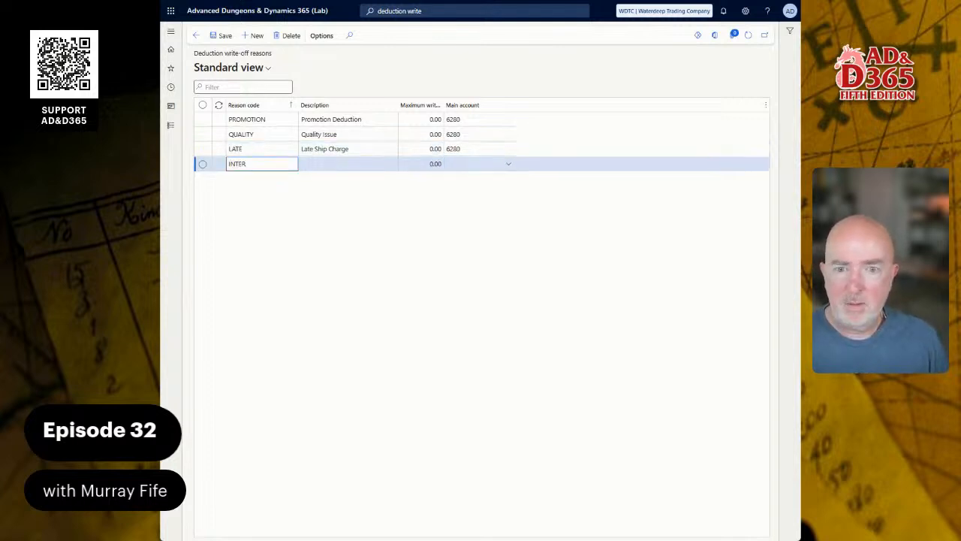
pyautogui.write('EST')
pyautogui.press('Tab')
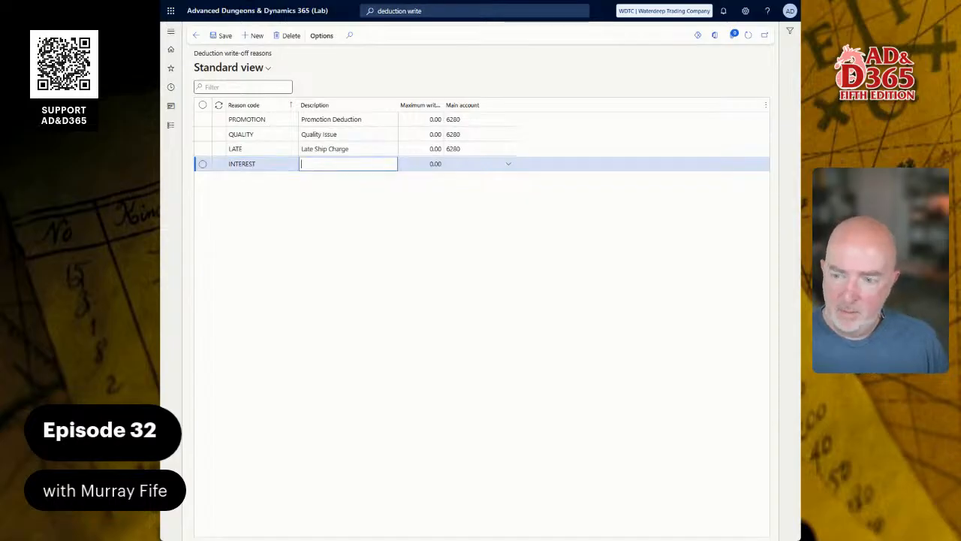
pyautogui.write('Interest Ch')
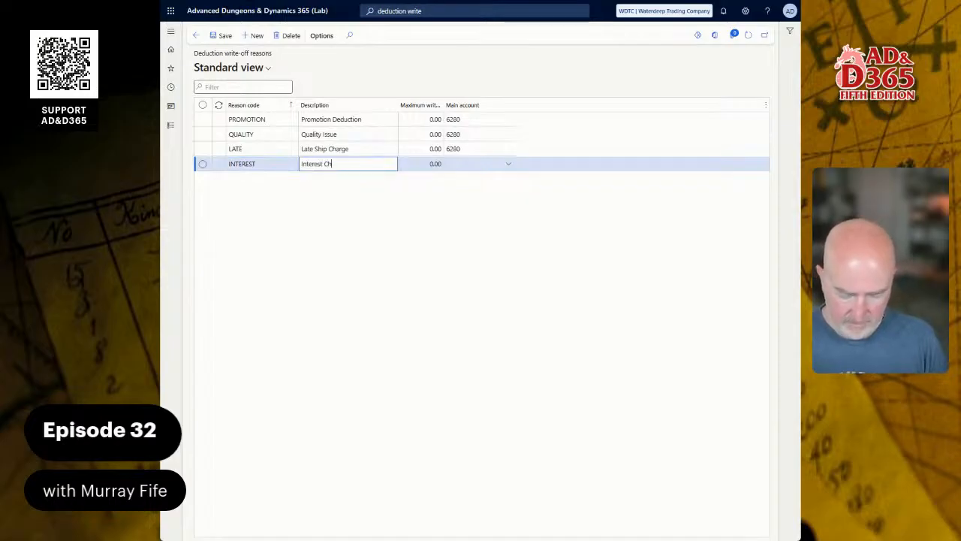
pyautogui.write('arge')
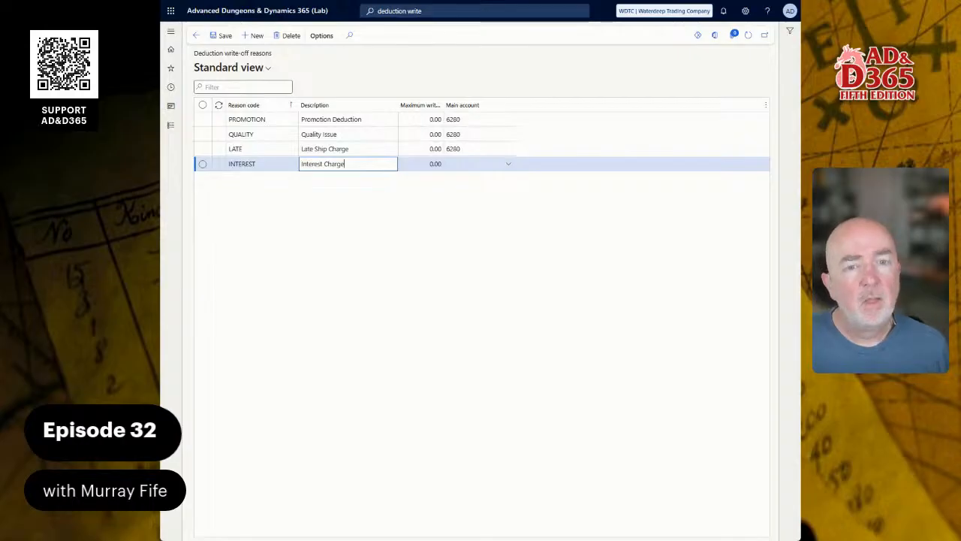
pyautogui.press('Tab')
pyautogui.press('Tab')
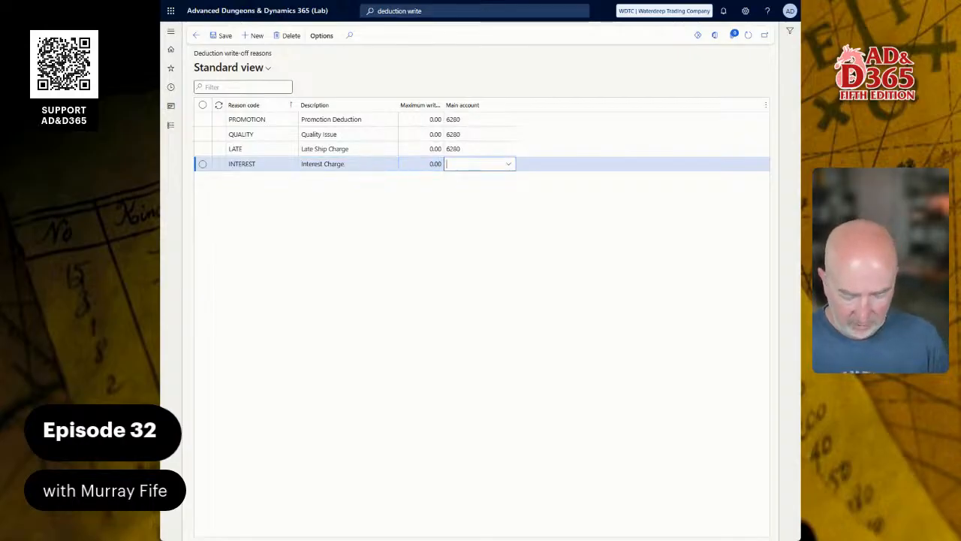
pyautogui.write('62')
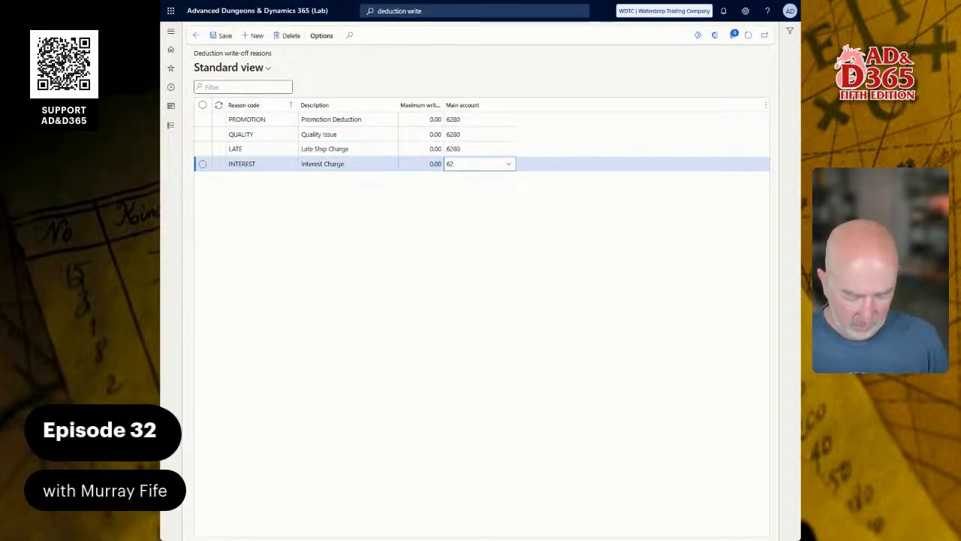
pyautogui.write('80')
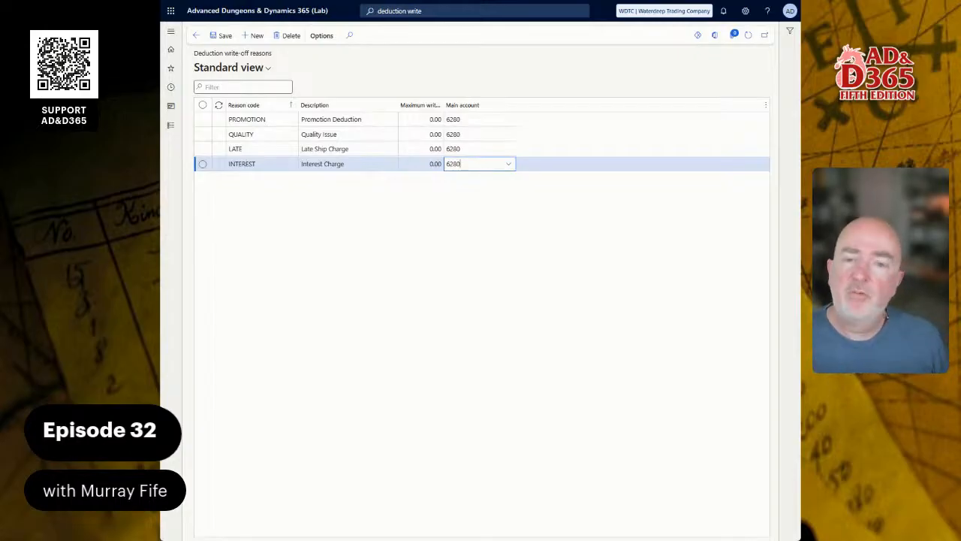
pyautogui.click(479, 149)
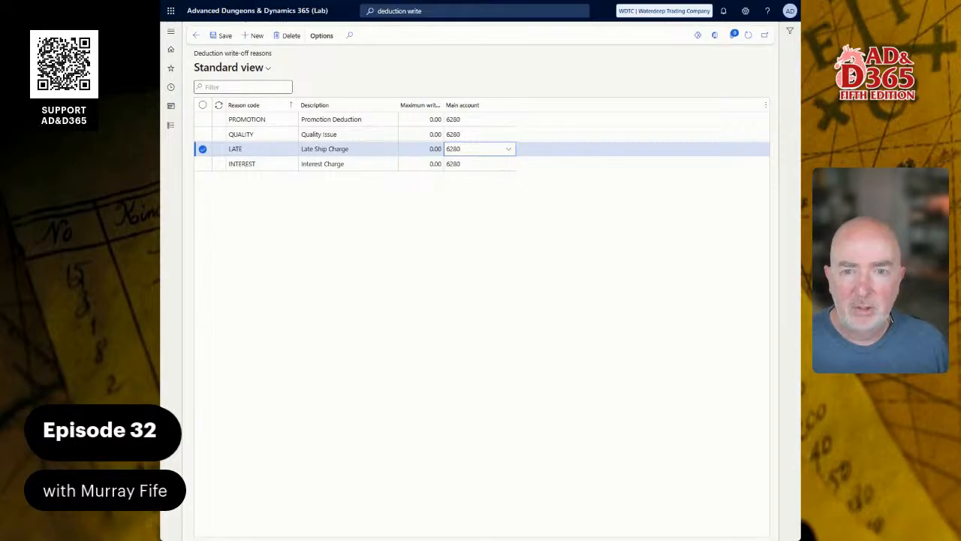